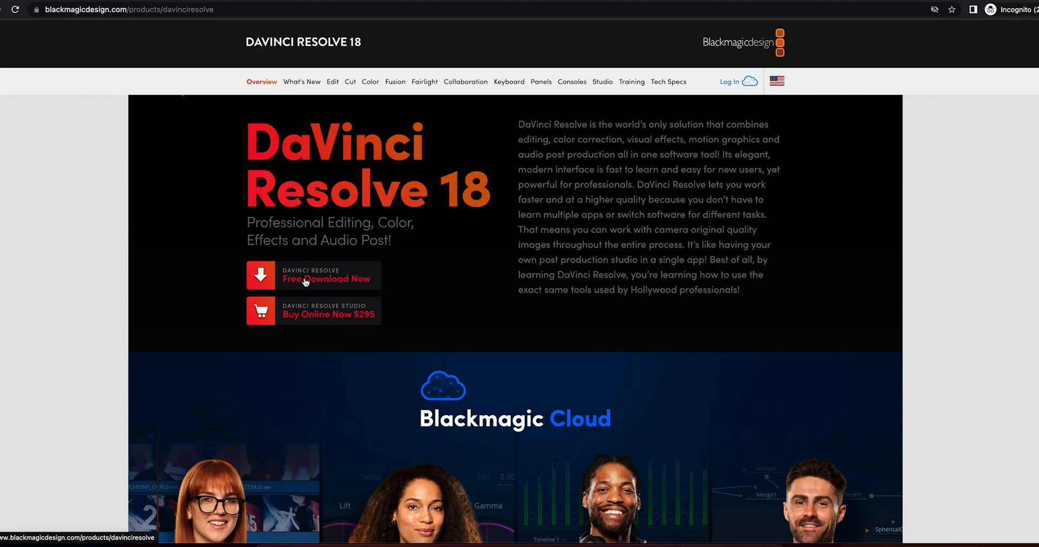
Show the free download options for DaVinci Resolve
{"action": "left_click", "coordinate": [310, 282]}
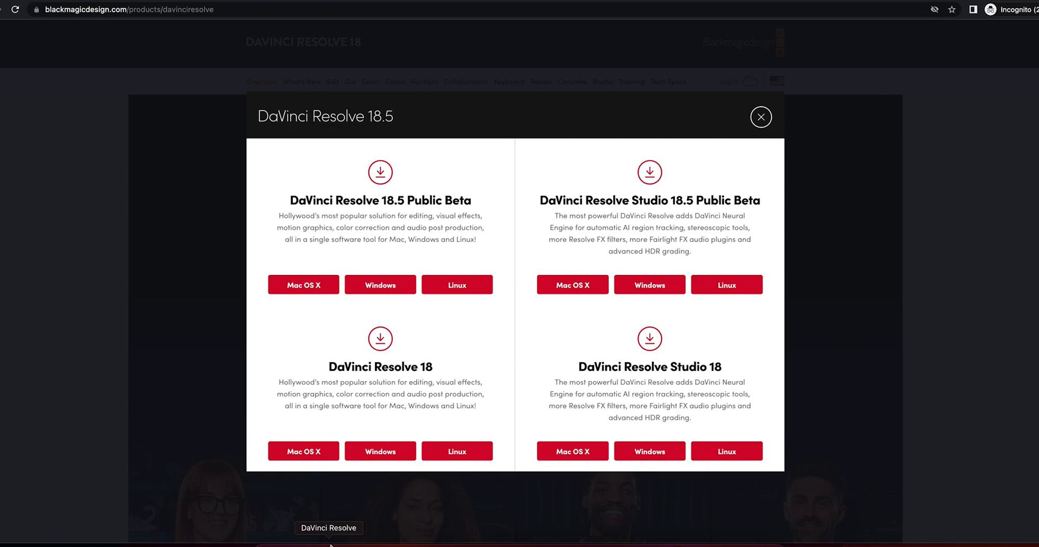
Switch to the DaVinci Resolve app and create a new project named "6.21.23 Davinci Resolve Test"
{"action": "left_click", "coordinate": [328, 528]}
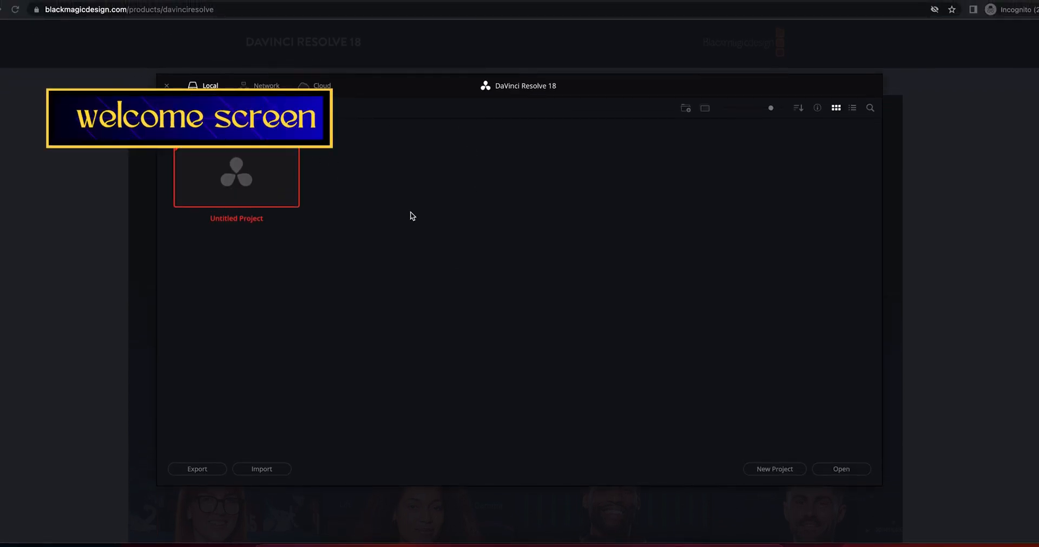
{"action": "left_click", "coordinate": [783, 468]}
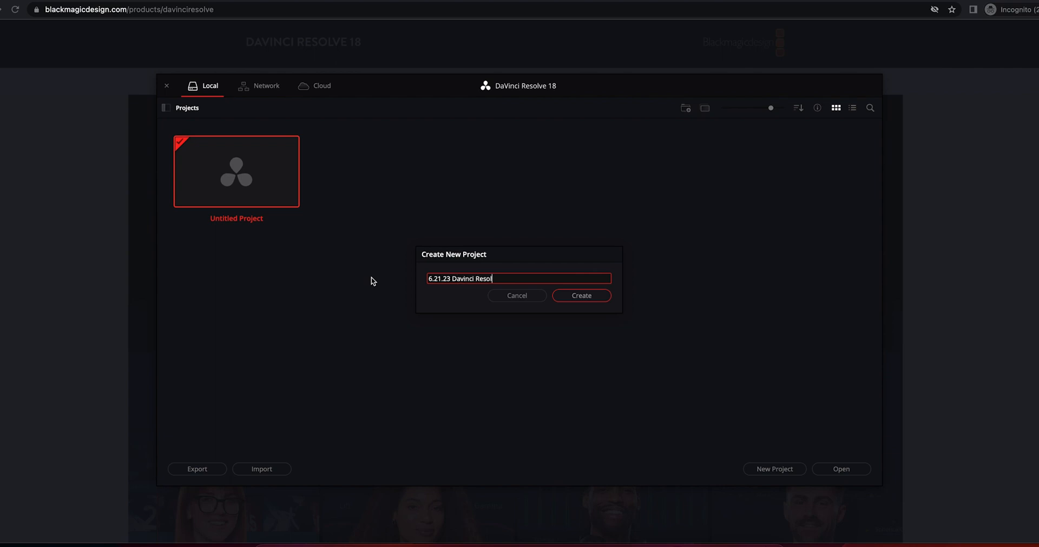
{"action": "left_click", "coordinate": [575, 296]}
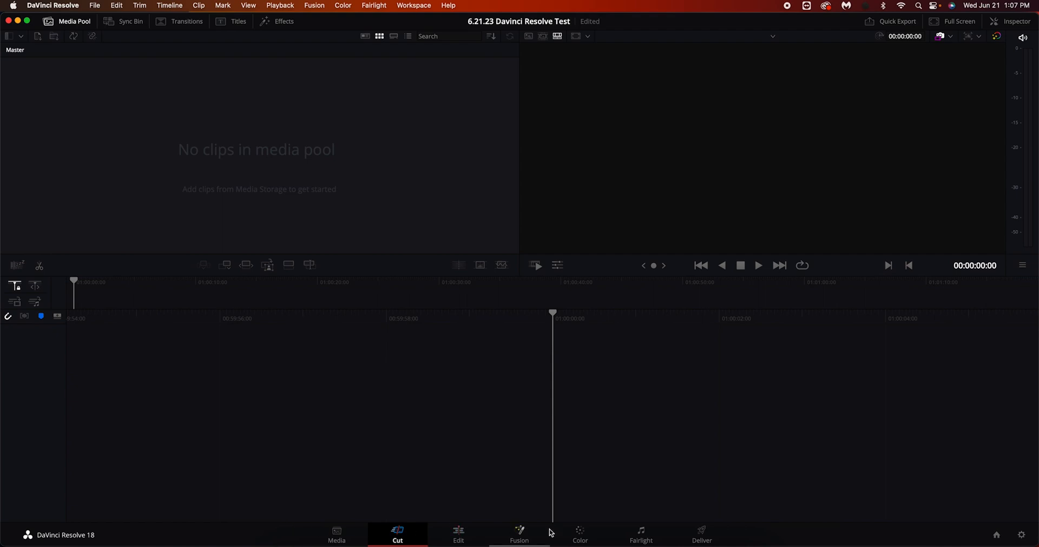
Look through the workspace pages in order: Media, Cut, Edit, Fusion, Color, Fairlight and Deliver
{"action": "left_click", "coordinate": [349, 534]}
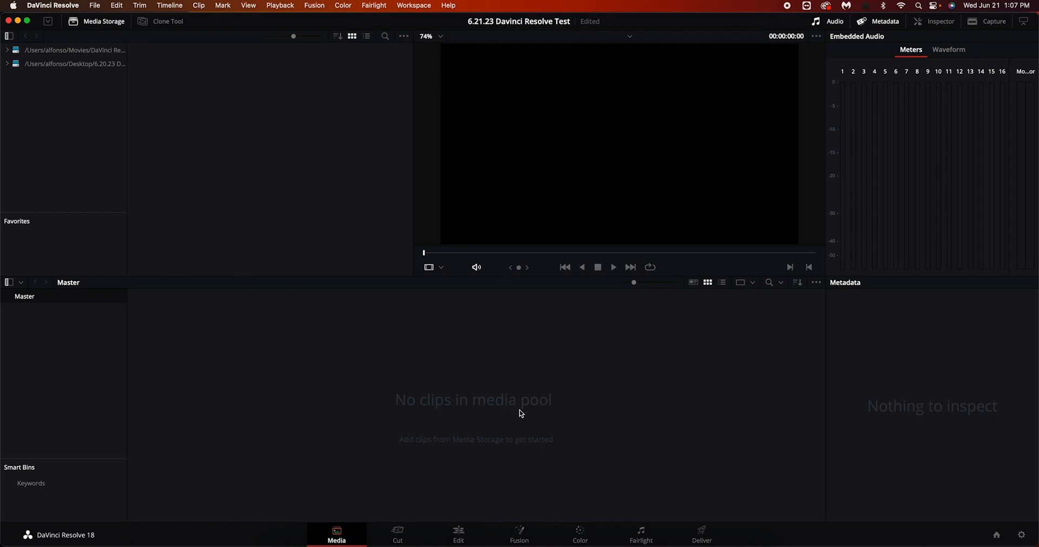
{"action": "left_click", "coordinate": [399, 532]}
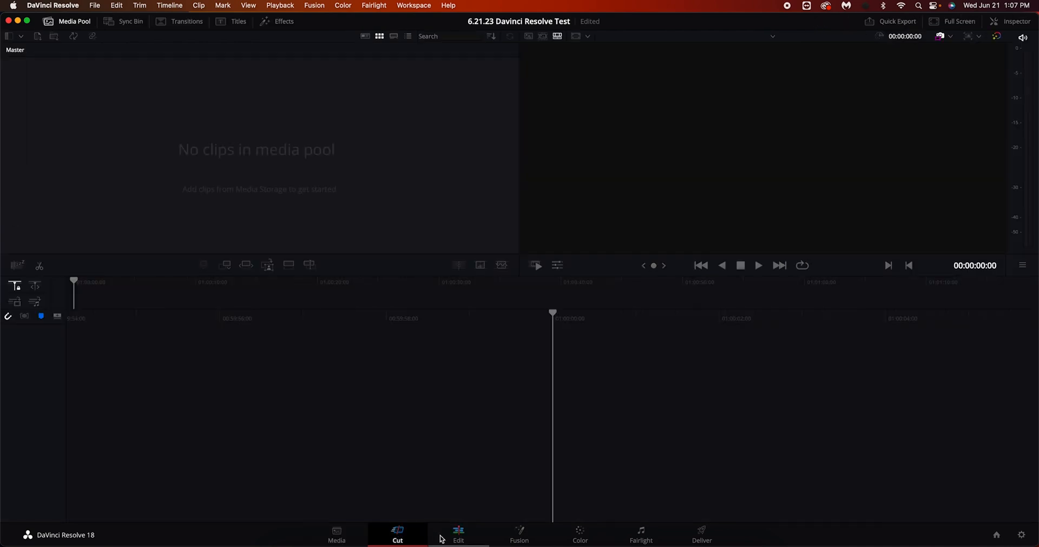
{"action": "left_click", "coordinate": [459, 539]}
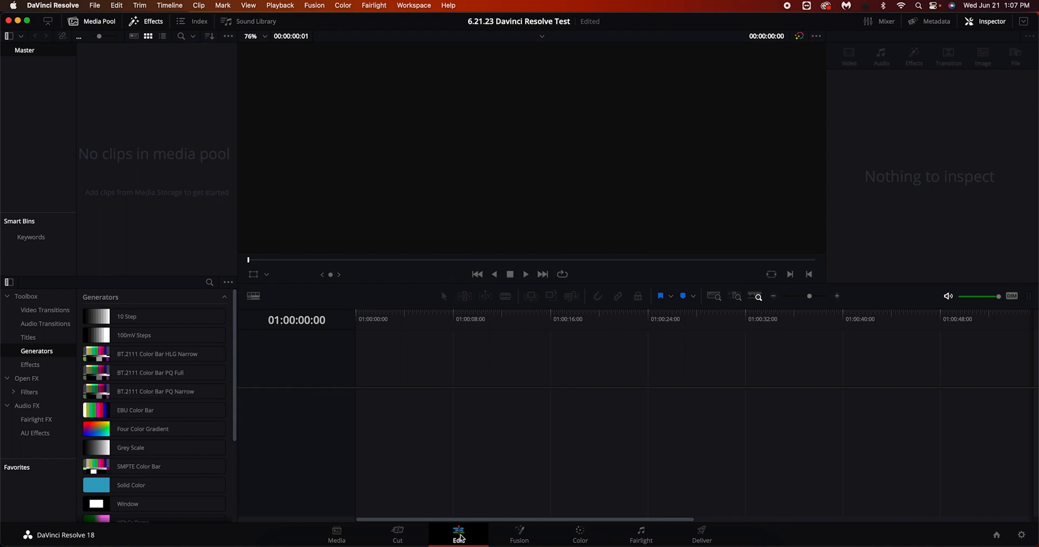
{"action": "left_click", "coordinate": [518, 540]}
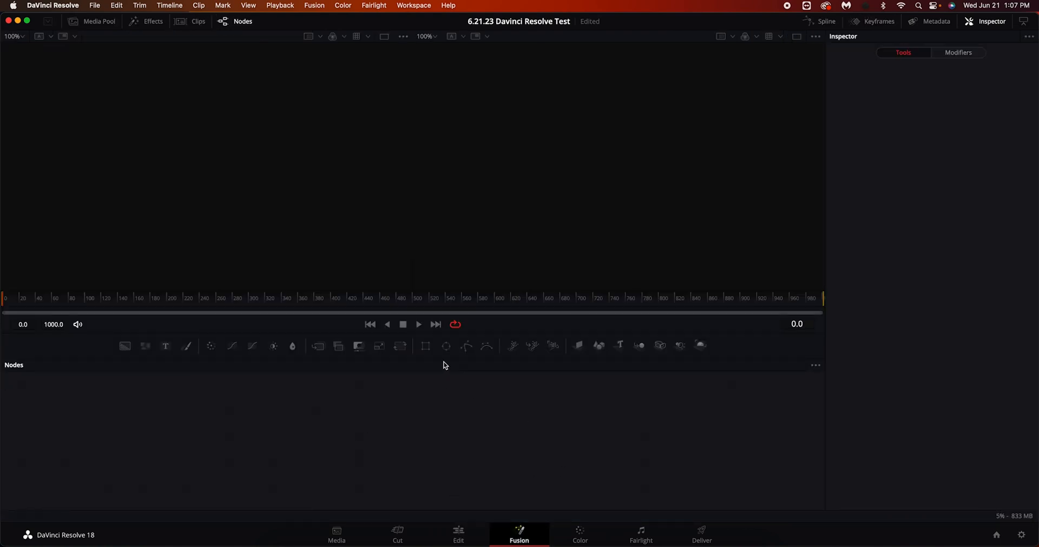
{"action": "left_click", "coordinate": [580, 536]}
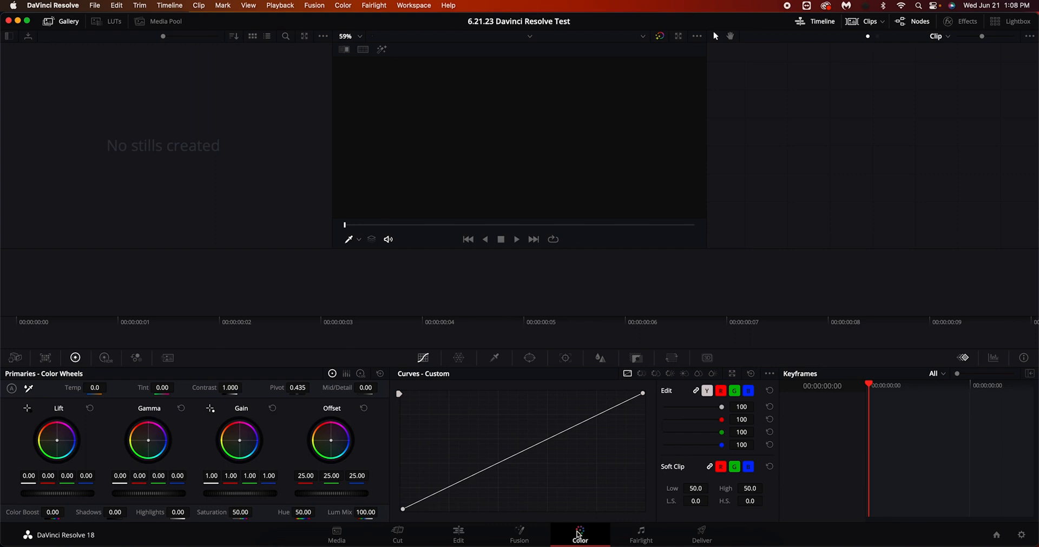
{"action": "left_click", "coordinate": [640, 538]}
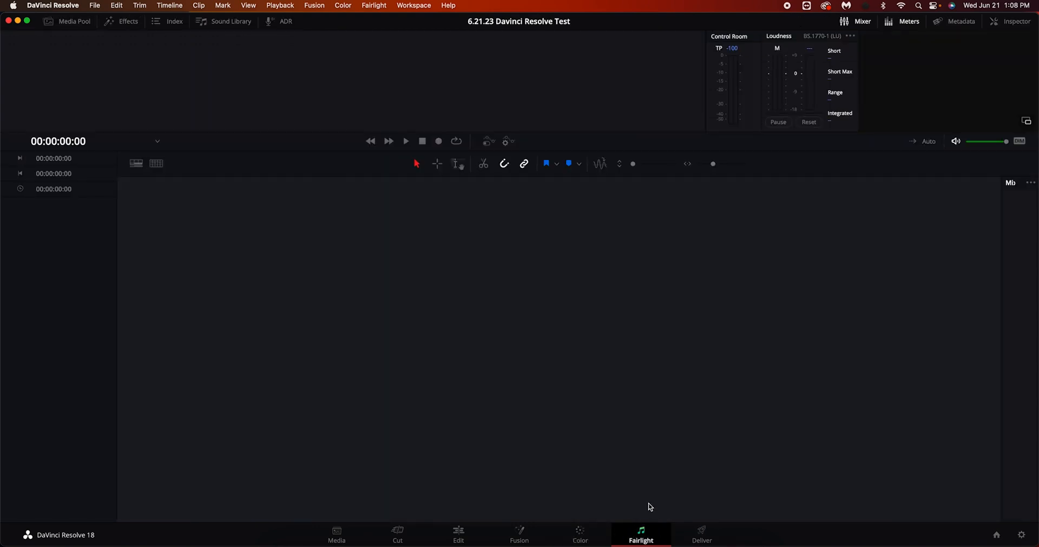
{"action": "left_click", "coordinate": [702, 536]}
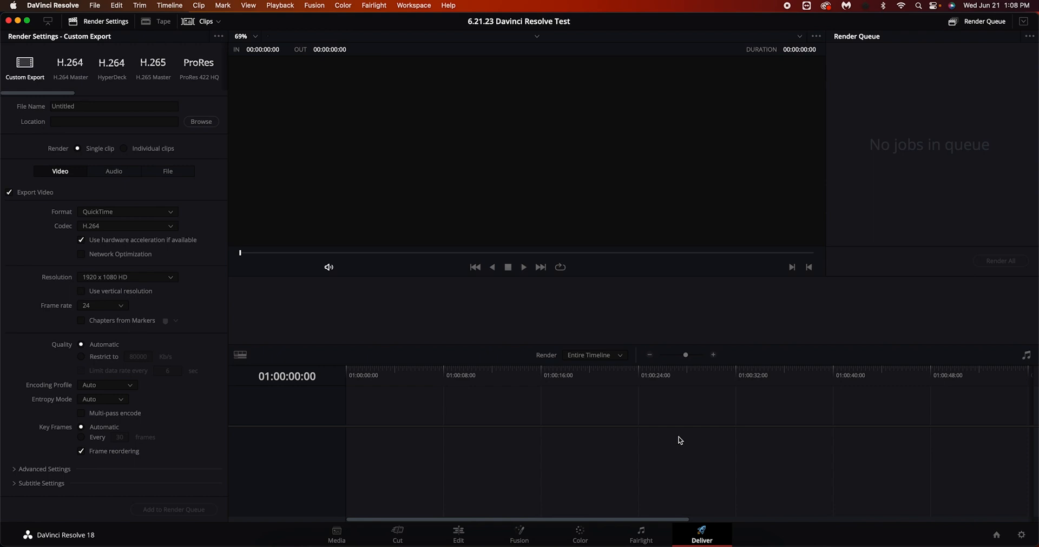
On the Media page, import all files from the Desktop folder "6.21.23 DaVinci Test" into the media pool
{"action": "left_click", "coordinate": [336, 538]}
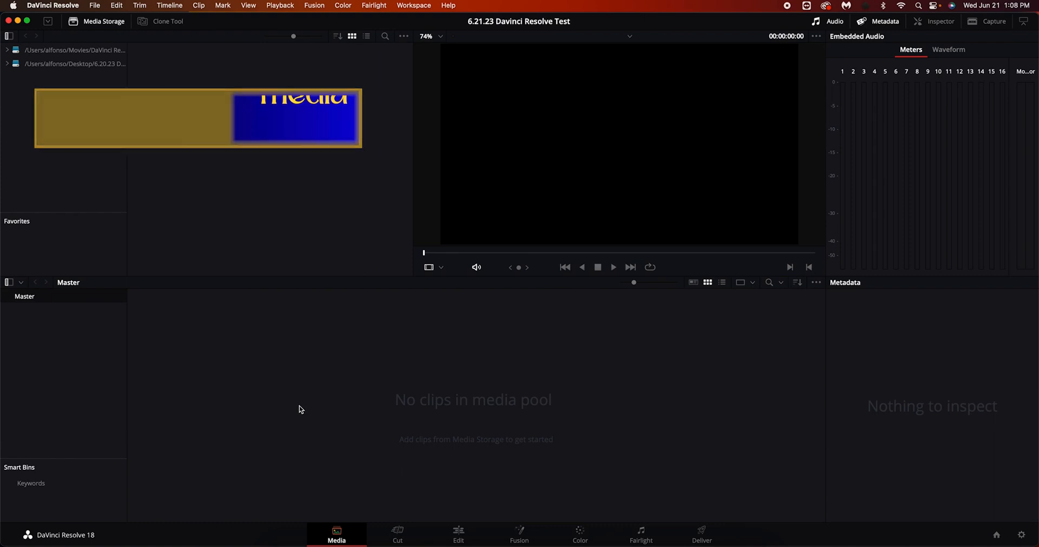
{"action": "left_click", "coordinate": [95, 6]}
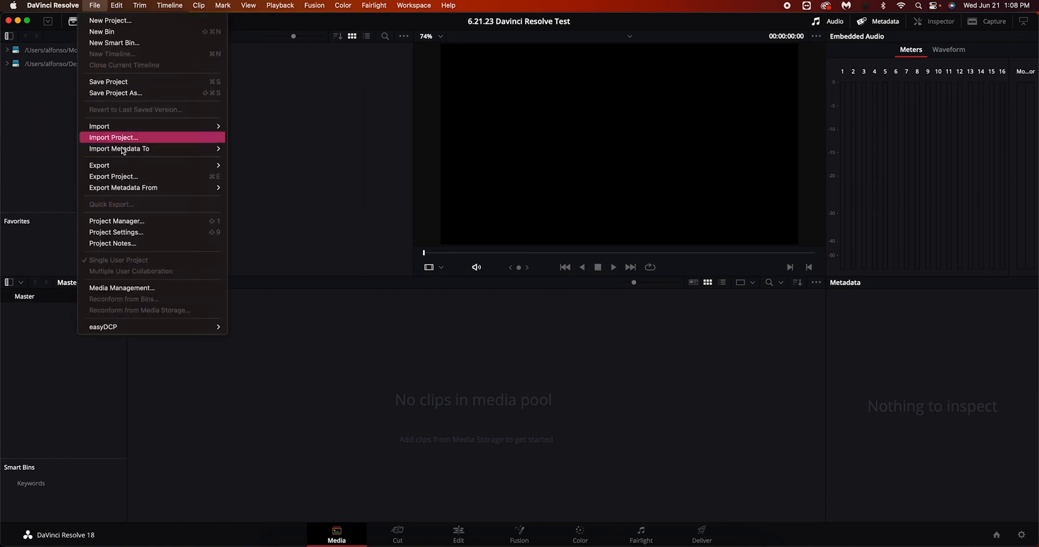
{"action": "mouse_move", "coordinate": [147, 126]}
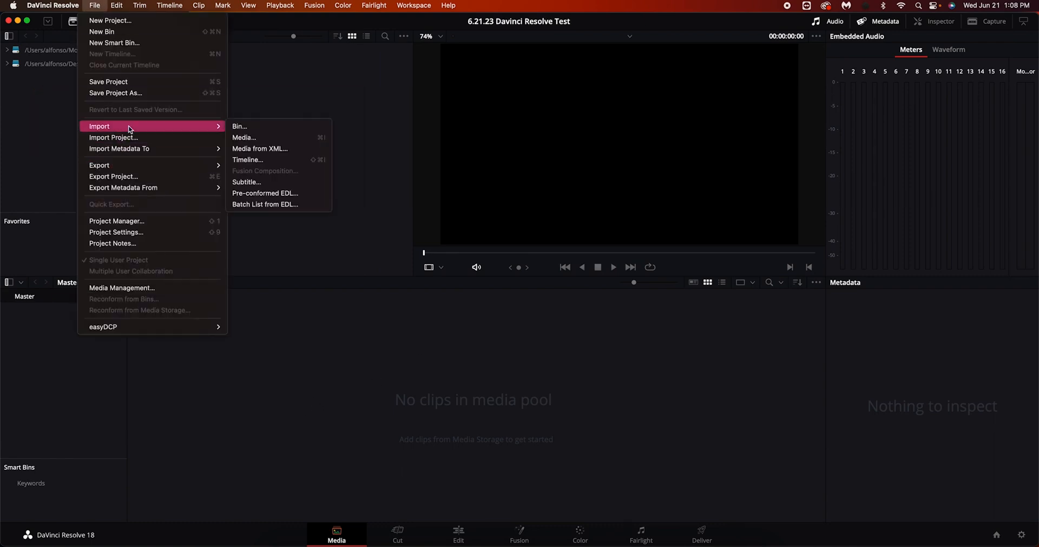
{"action": "left_click", "coordinate": [266, 139]}
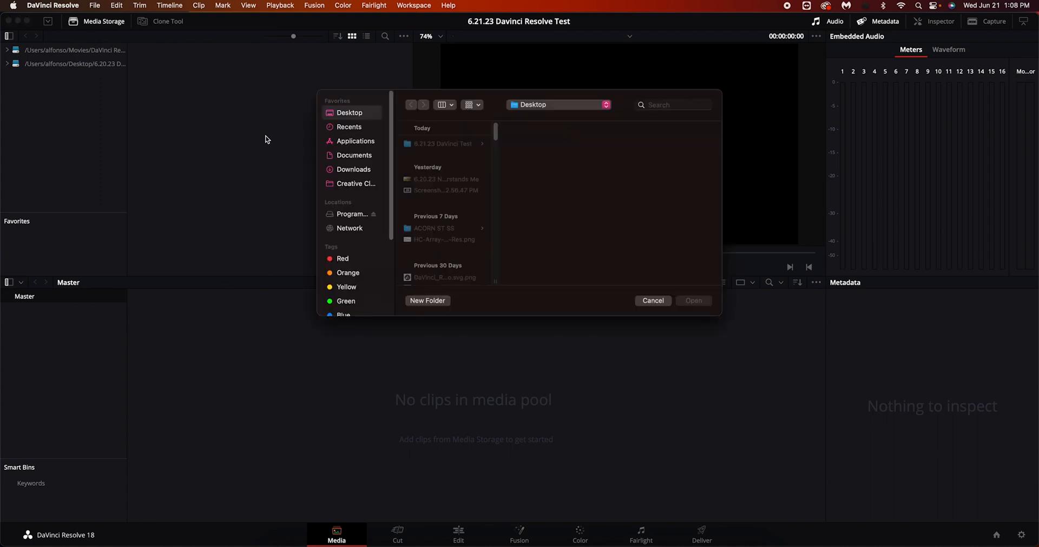
{"action": "left_click", "coordinate": [421, 143]}
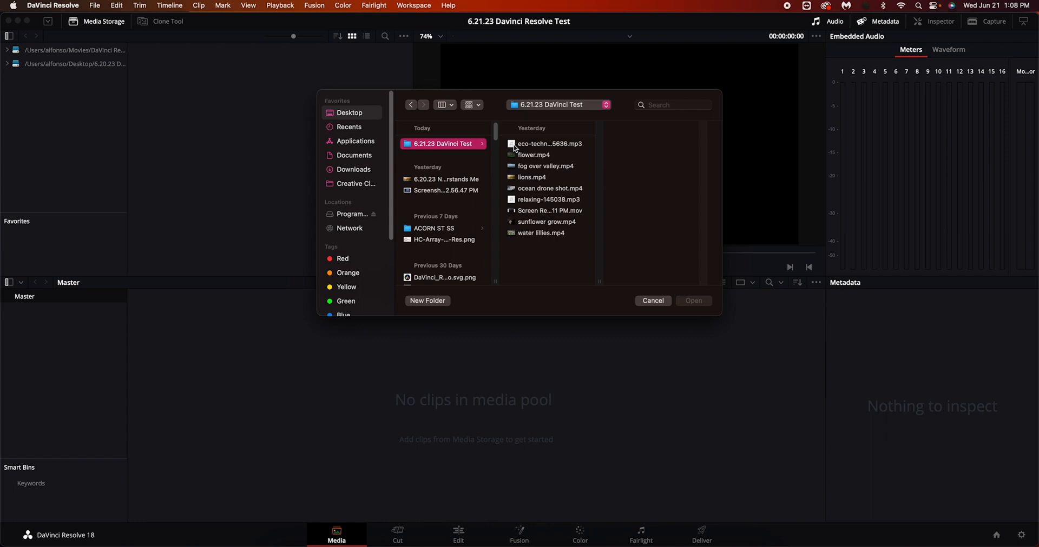
{"action": "left_click", "coordinate": [514, 147]}
{"action": "key", "text": "Down"}
{"action": "key", "text": "Down"}
{"action": "key", "text": "Down"}
{"action": "key", "text": "Down"}
{"action": "key", "text": "Down"}
{"action": "key", "text": "Down"}
{"action": "key", "text": "Down"}
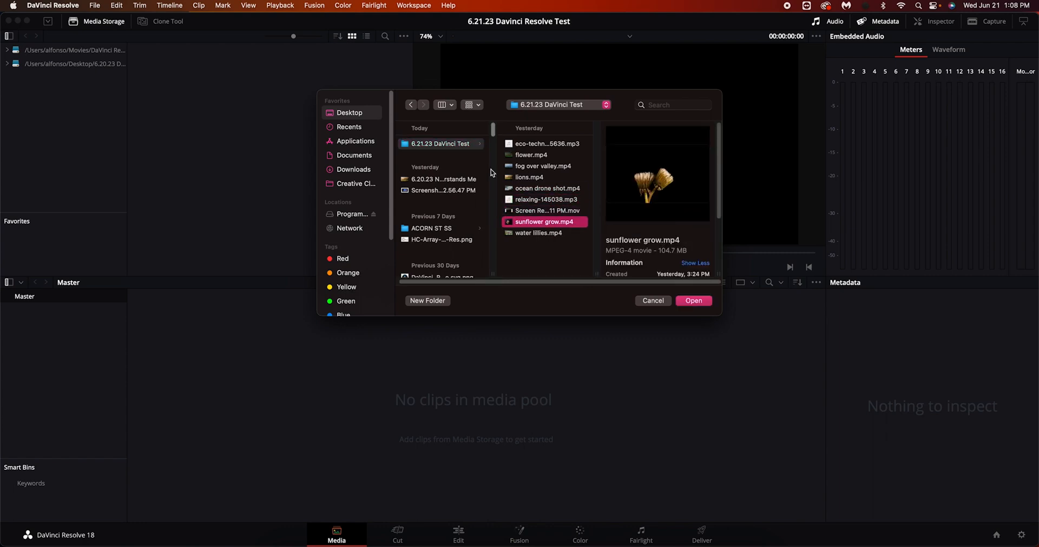
{"action": "key", "text": "Down"}
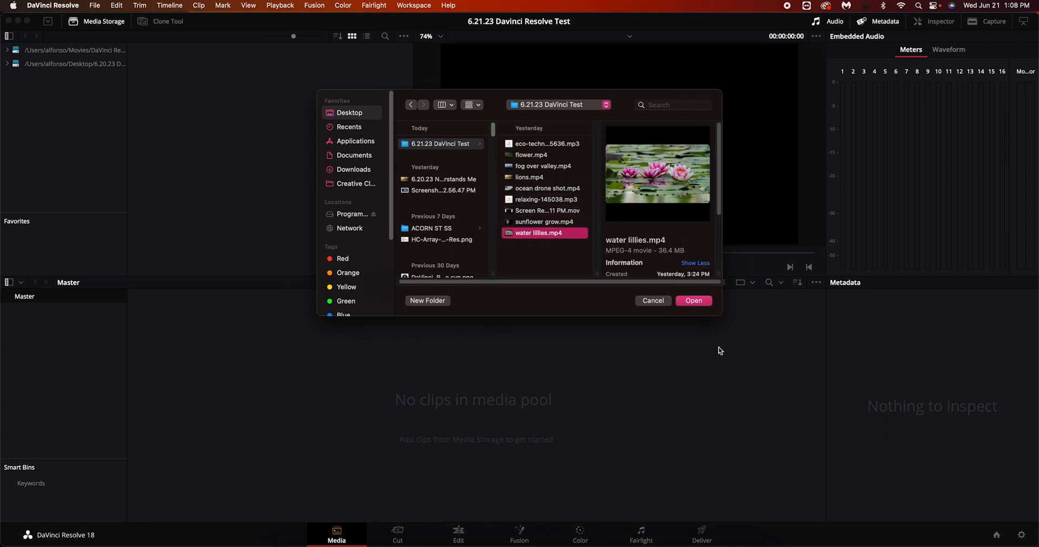
{"action": "left_click", "coordinate": [537, 146], "text": "shift"}
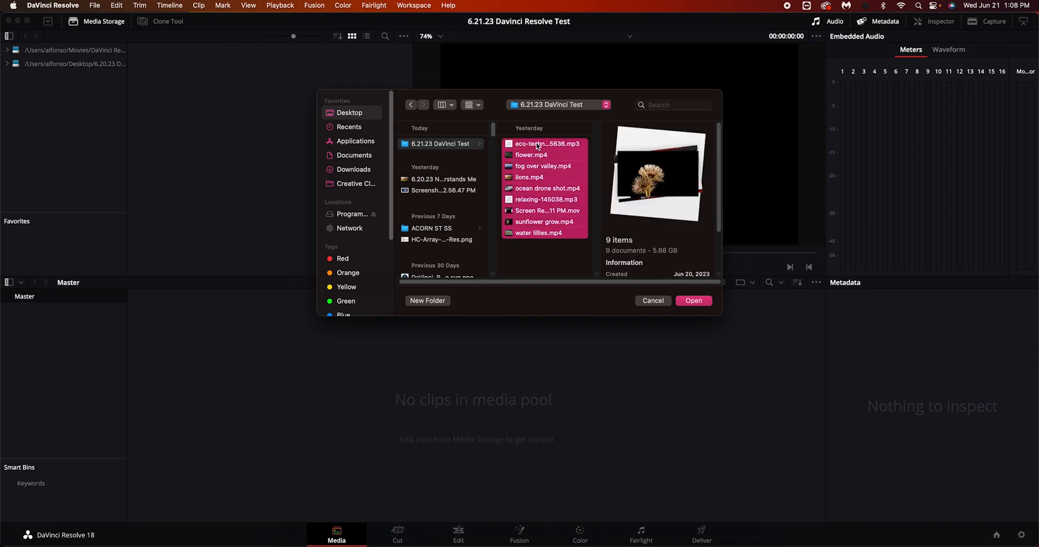
{"action": "left_click", "coordinate": [696, 304]}
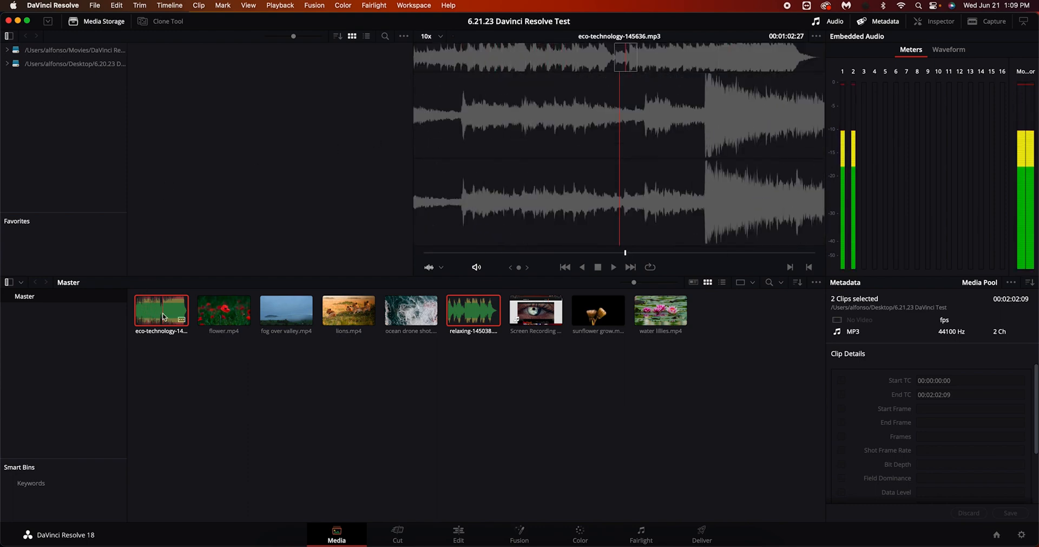
Preview the fog over valley.mp4 and lions.mp4 clips in the viewer and select the relaxing-145038 audio clip
{"action": "left_click", "coordinate": [285, 313]}
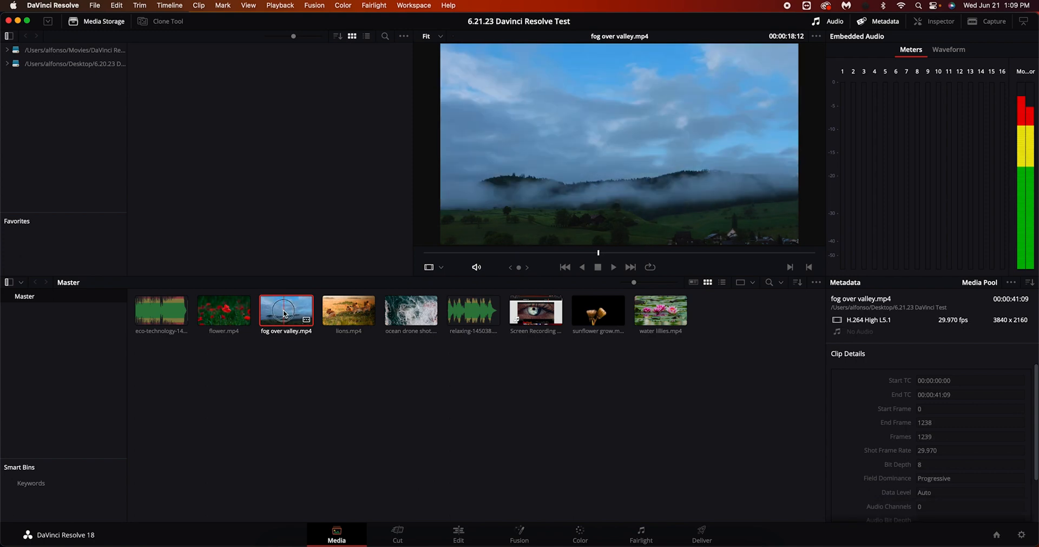
{"action": "left_click", "coordinate": [612, 268]}
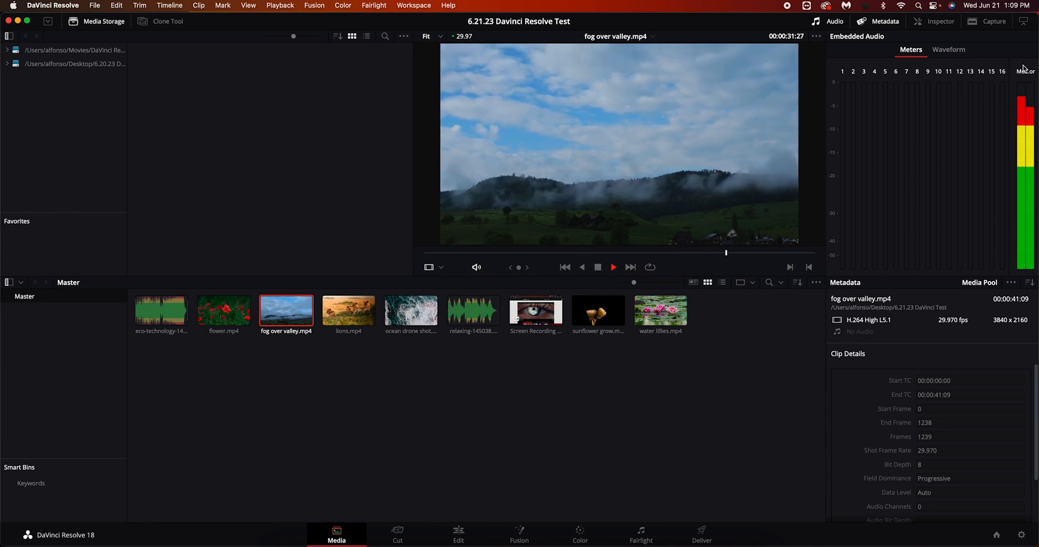
{"action": "left_click", "coordinate": [597, 268]}
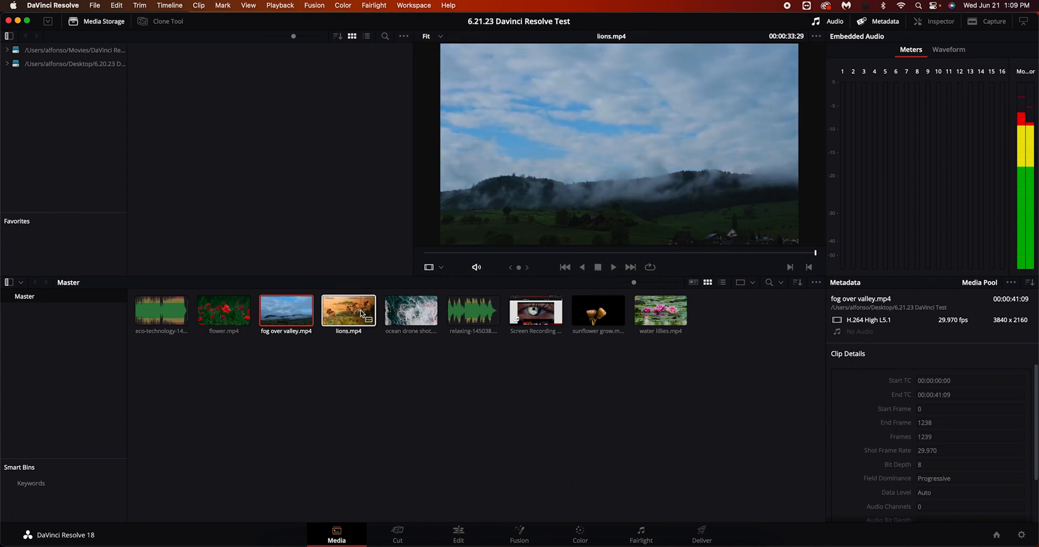
{"action": "left_click", "coordinate": [361, 314]}
{"action": "left_click", "coordinate": [614, 267]}
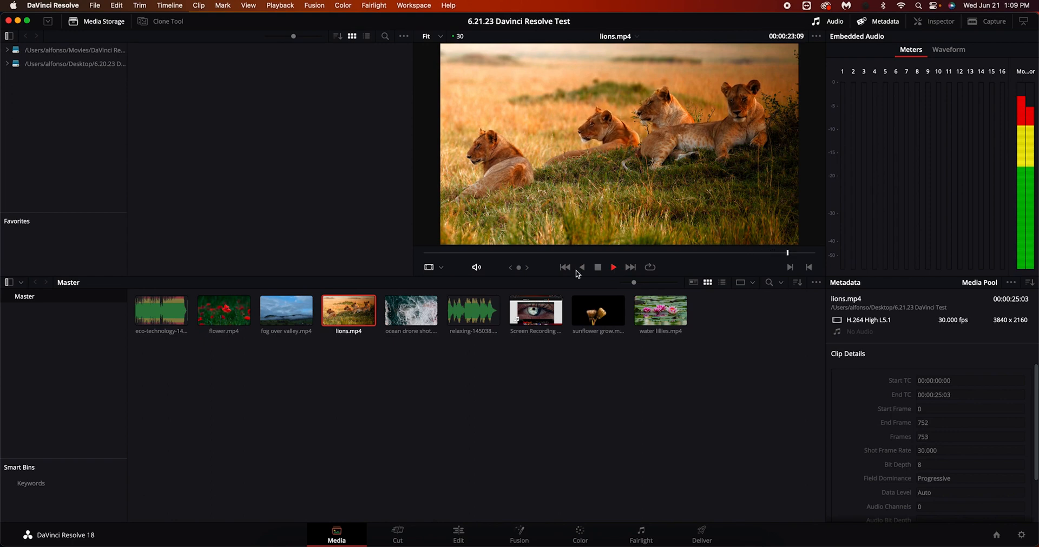
{"action": "left_click", "coordinate": [474, 311]}
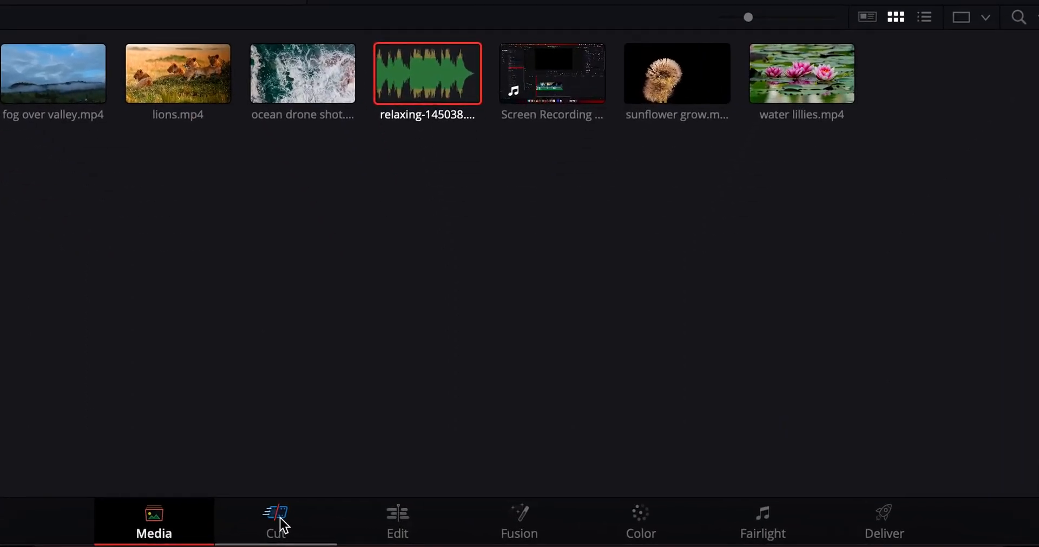
Check the imported clips on the Cut, Edit and Media pages, ending on the Edit page
{"action": "left_click", "coordinate": [280, 519]}
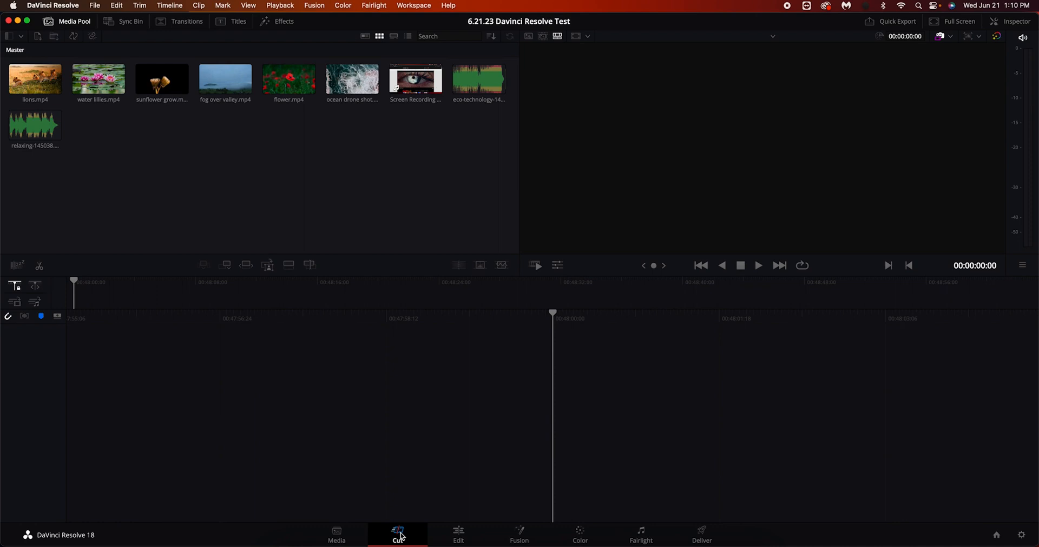
{"action": "left_click", "coordinate": [454, 539]}
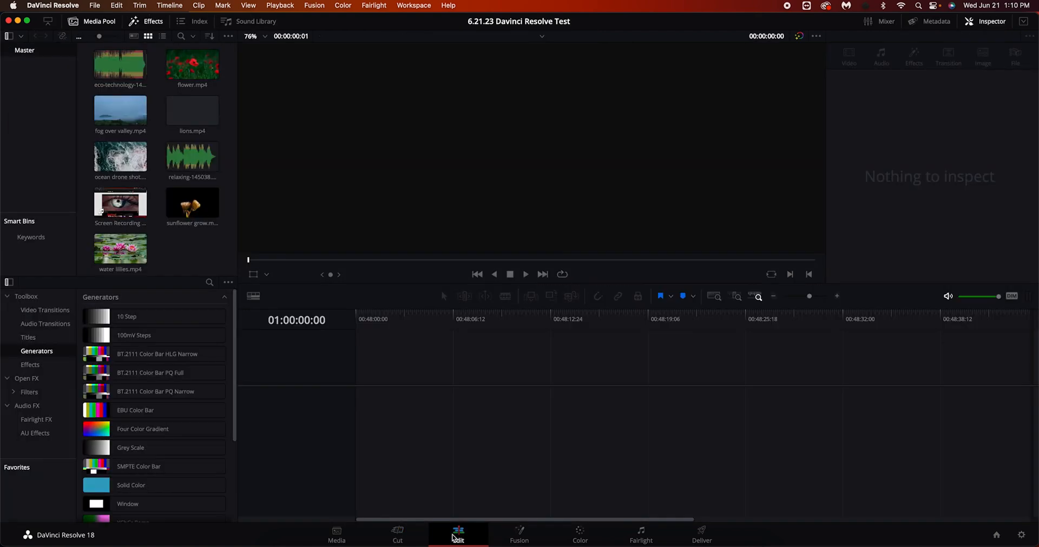
{"action": "left_click", "coordinate": [338, 538]}
{"action": "left_click", "coordinate": [453, 532]}
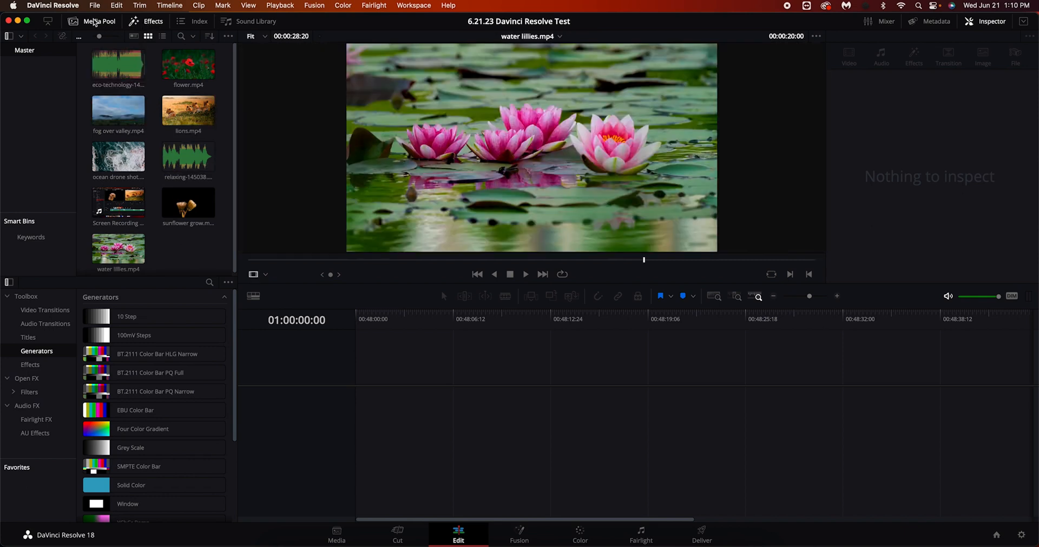
Toggle the display of the effects, media pool and edit index on the Edit page, and show the sound library
{"action": "left_click", "coordinate": [152, 23]}
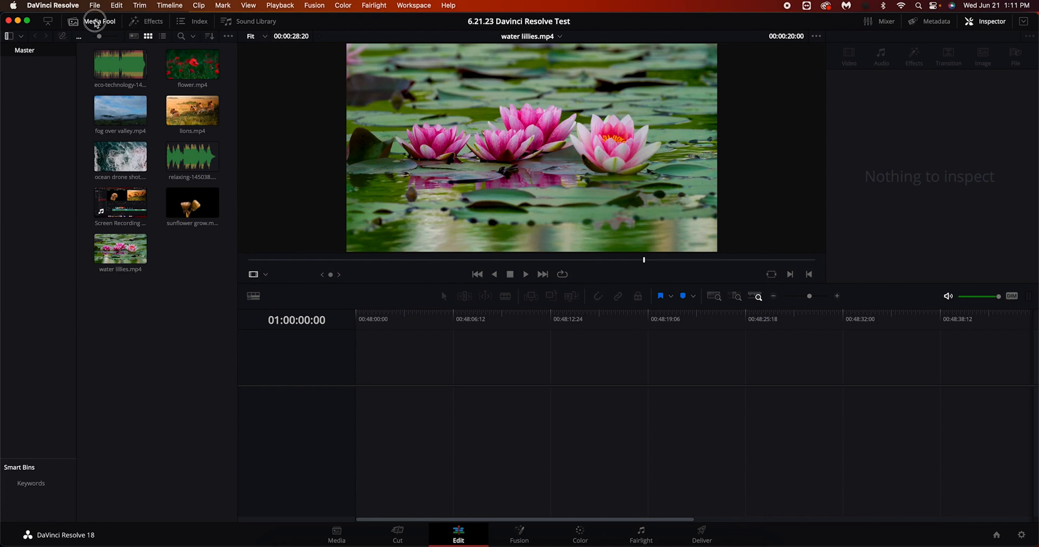
{"action": "left_click", "coordinate": [96, 22]}
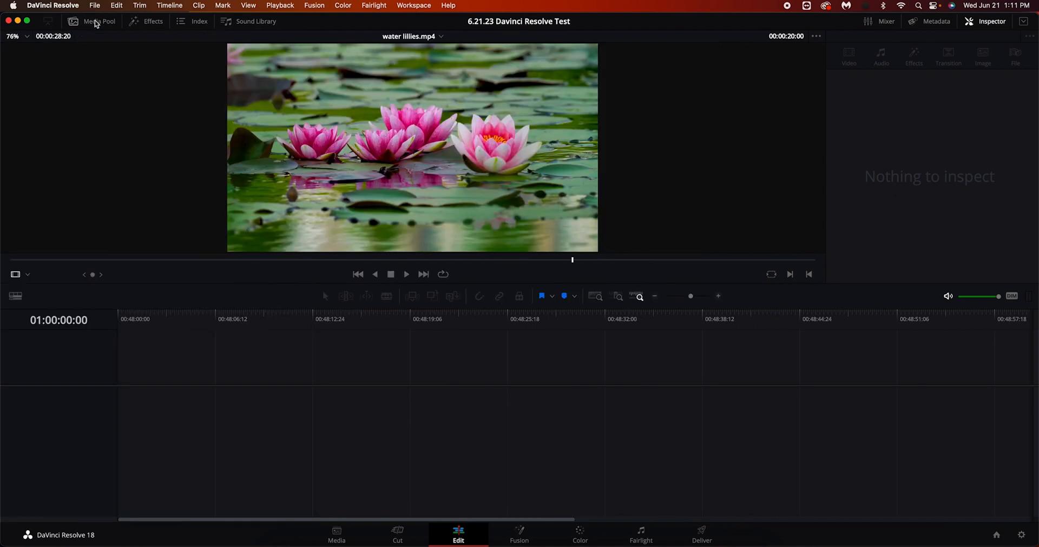
{"action": "left_click", "coordinate": [96, 21]}
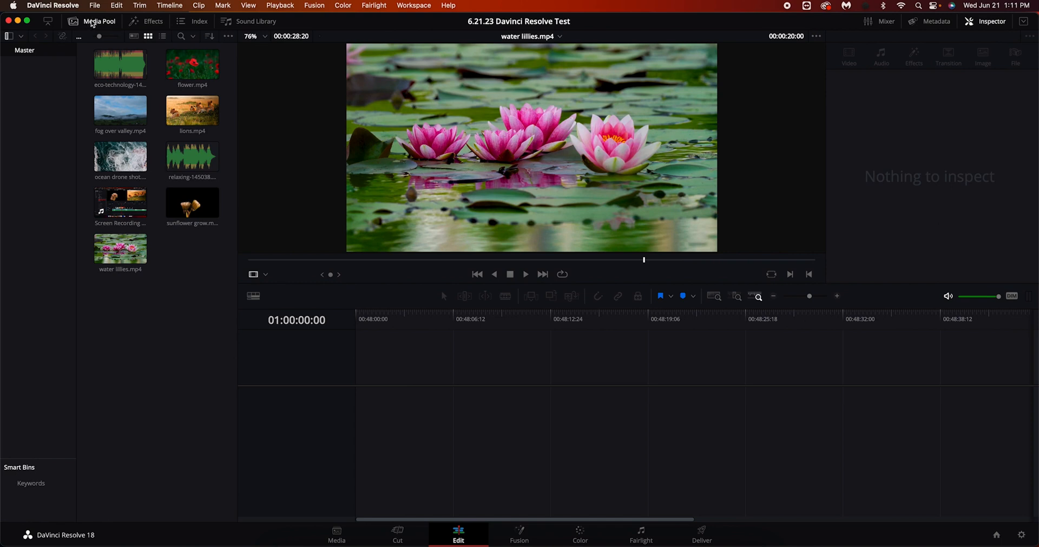
{"action": "left_click", "coordinate": [157, 21]}
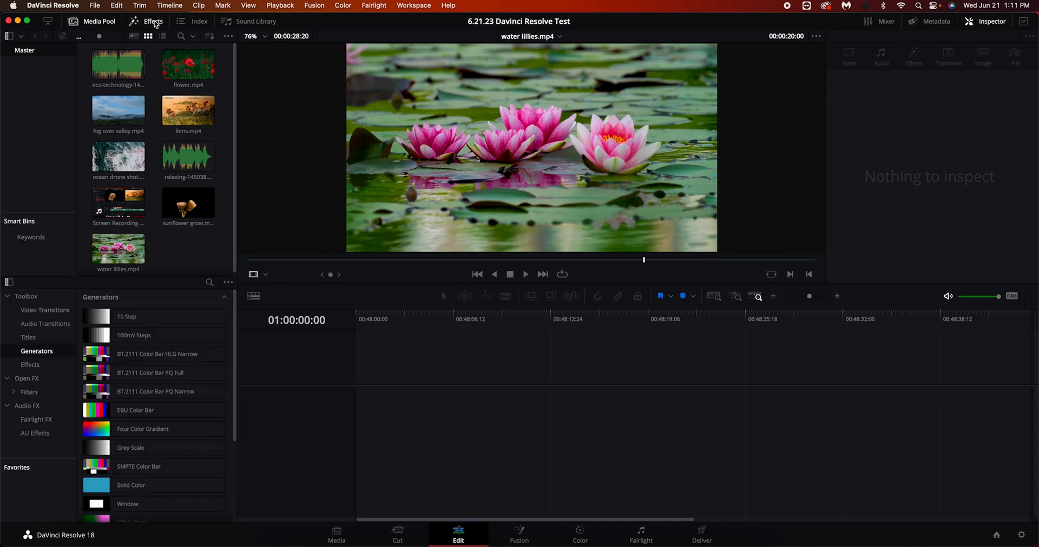
{"action": "left_click", "coordinate": [192, 23]}
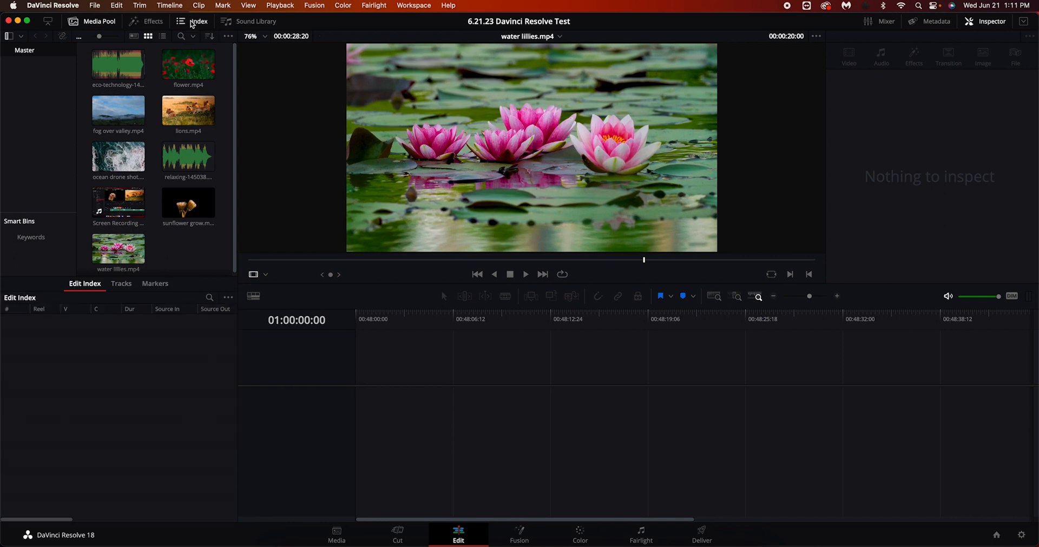
{"action": "left_click", "coordinate": [193, 23]}
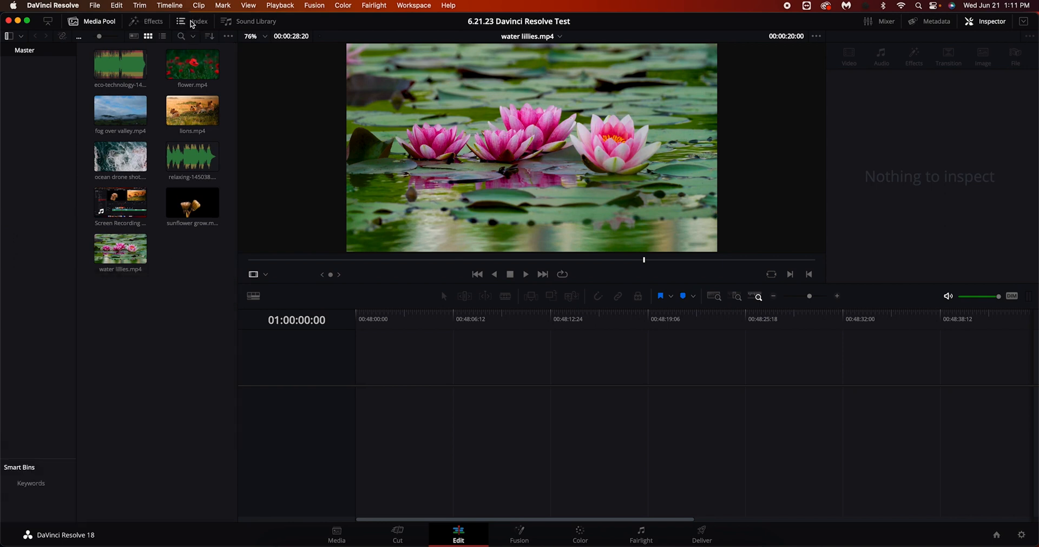
{"action": "left_click", "coordinate": [256, 22]}
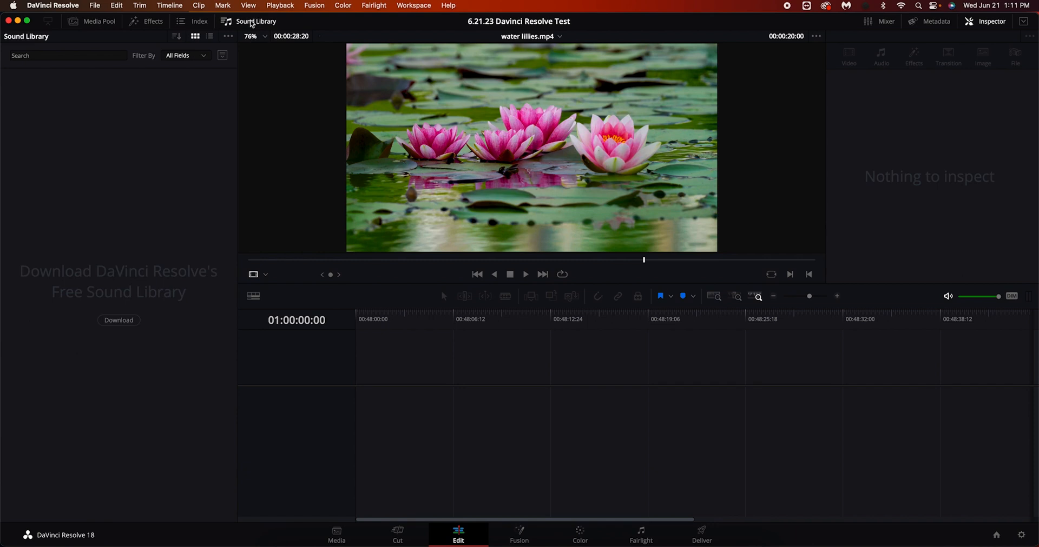
Hide the sound library, show the media pool, and preview flower.mp4 and lions.mp4 in the source viewer
{"action": "left_click", "coordinate": [252, 23]}
{"action": "left_click", "coordinate": [104, 23]}
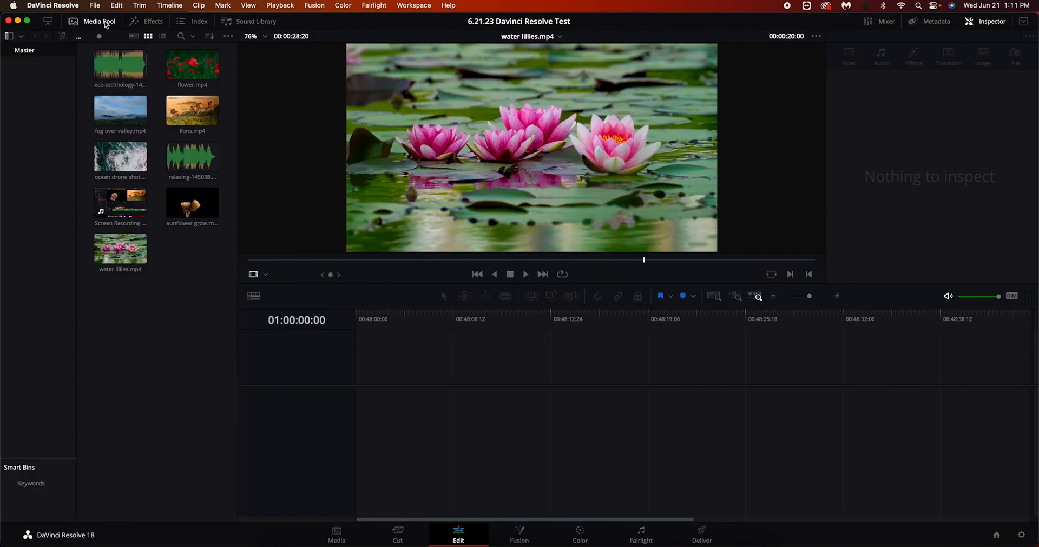
{"action": "left_click", "coordinate": [179, 69]}
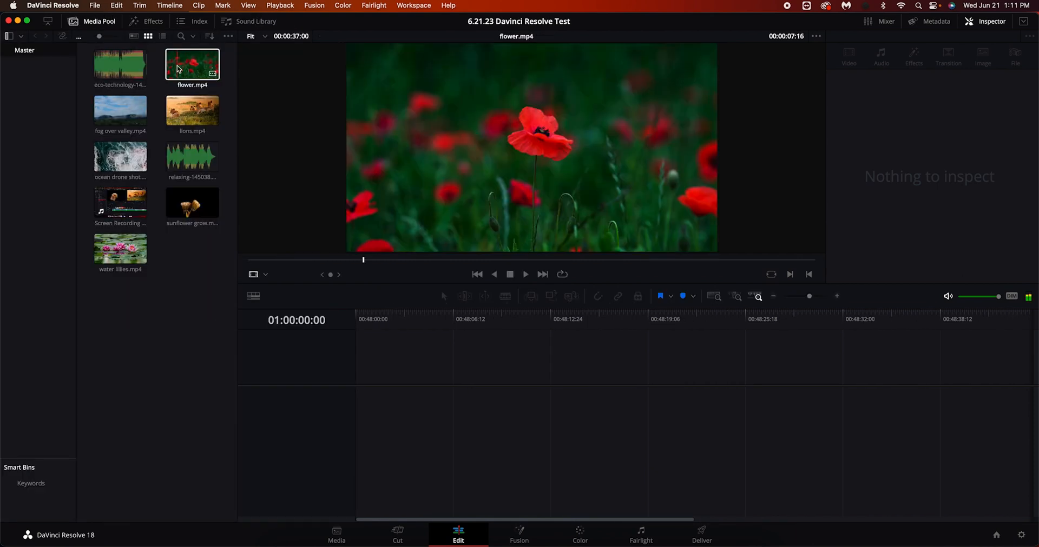
{"action": "left_click", "coordinate": [178, 69]}
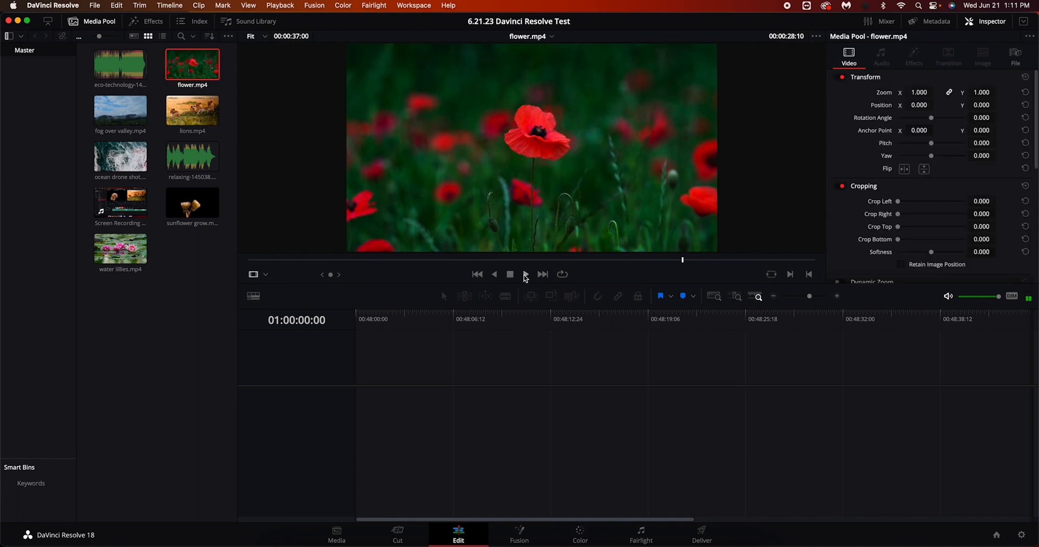
{"action": "left_click", "coordinate": [524, 276]}
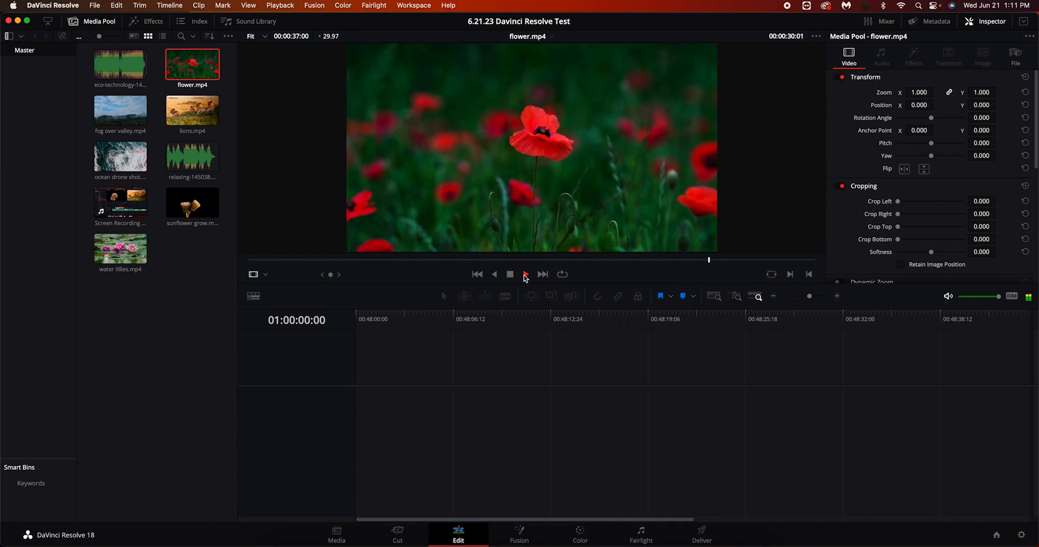
{"action": "left_click", "coordinate": [181, 119]}
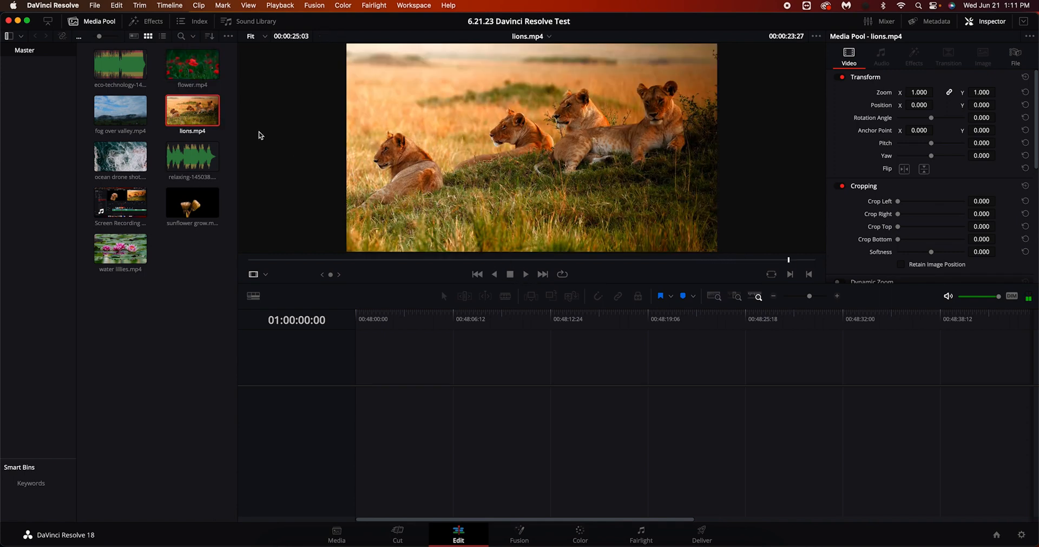
{"action": "left_click", "coordinate": [524, 275]}
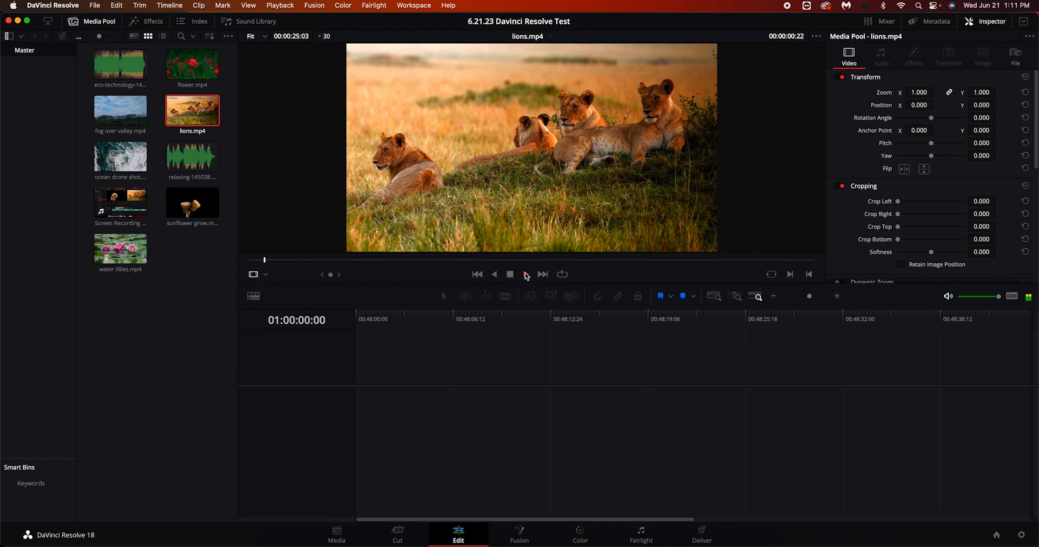
{"action": "left_click", "coordinate": [509, 275]}
Listen to the opening seconds of relaxing-145038.mp3 in the source viewer, starting from its beginning
{"action": "left_click", "coordinate": [192, 157]}
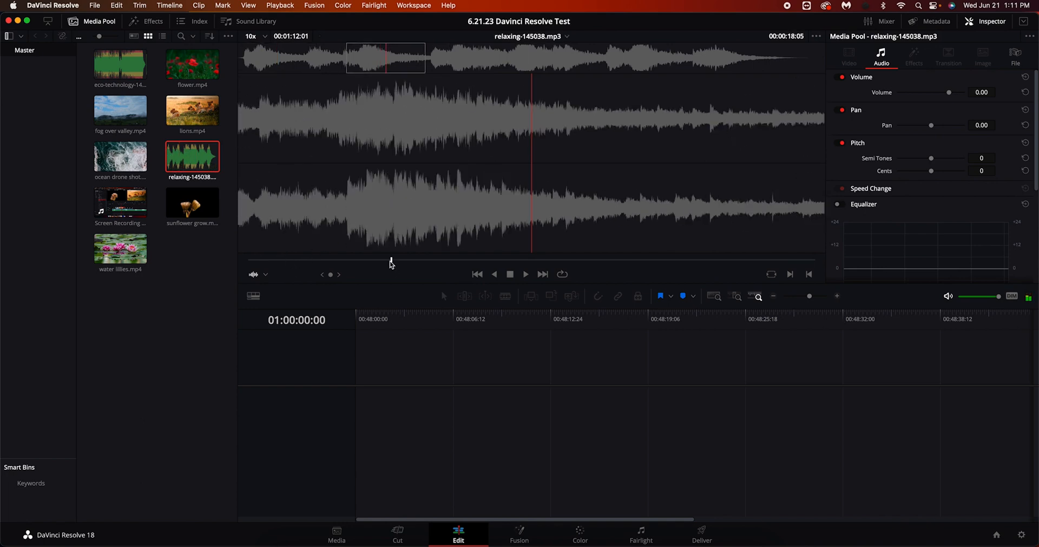
{"action": "left_click_drag", "start_coordinate": [391, 262], "coordinate": [234, 272]}
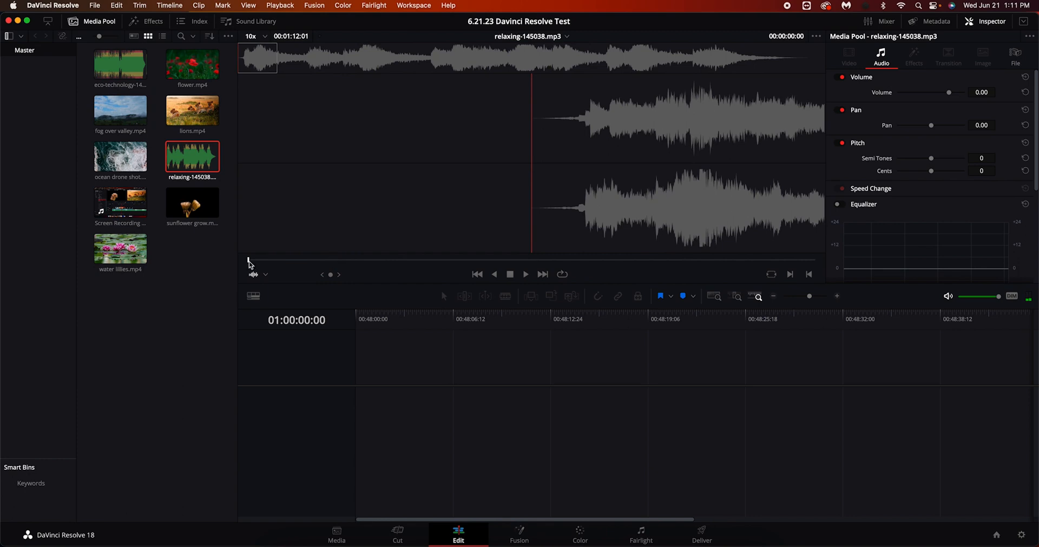
{"action": "left_click", "coordinate": [525, 275]}
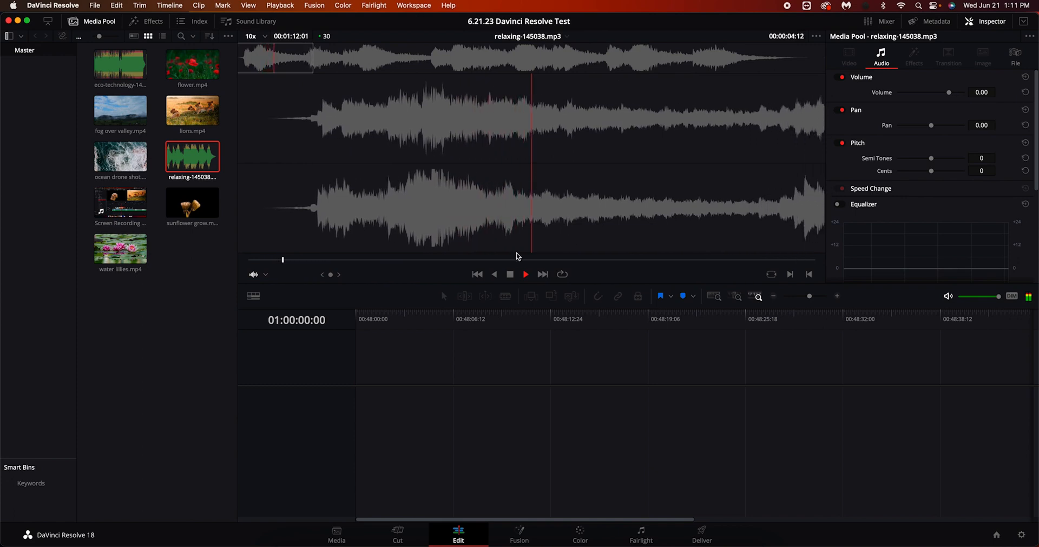
{"action": "left_click", "coordinate": [509, 275]}
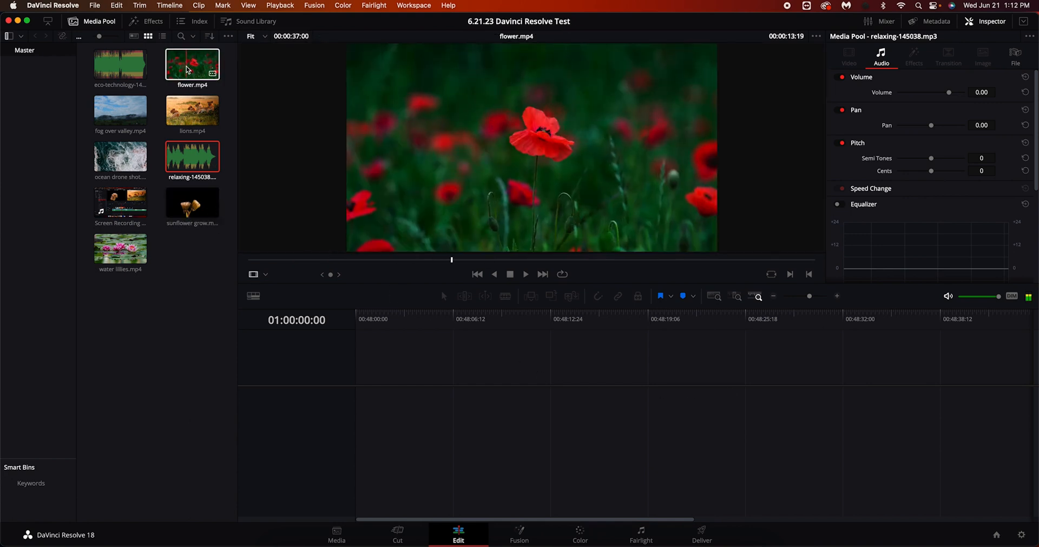
Place flower.mp4 at the start of the empty timeline to create a new timeline, and select the placed clip
{"action": "left_click_drag", "start_coordinate": [185, 71], "coordinate": [351, 411]}
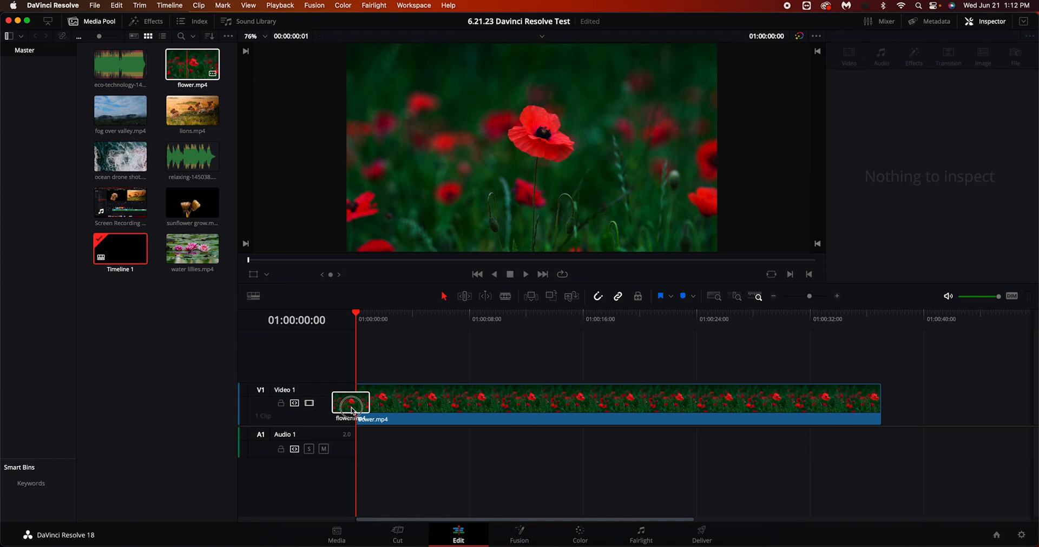
{"action": "left_click_drag", "start_coordinate": [351, 411], "coordinate": [351, 412]}
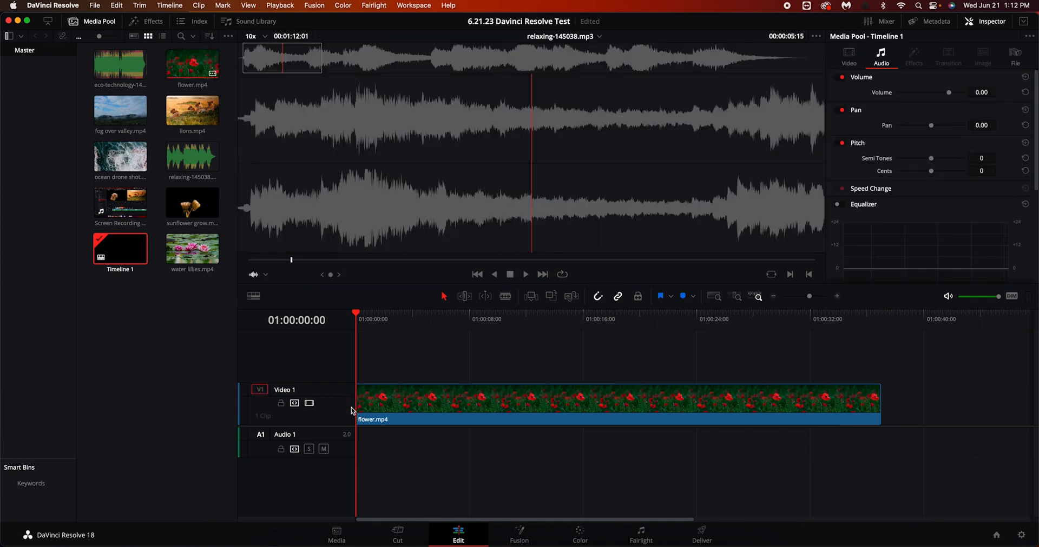
{"action": "left_click", "coordinate": [400, 418]}
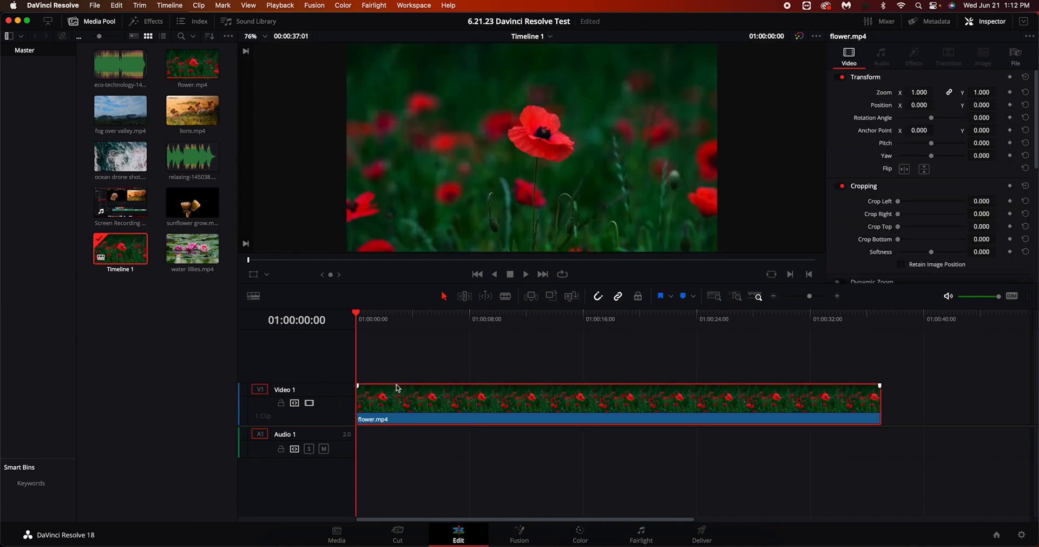
Load lions.mp4 in the source viewer, move the timeline playhead to 01:00:02:11, and hide the Inspector to show both viewers
{"action": "left_click", "coordinate": [192, 112]}
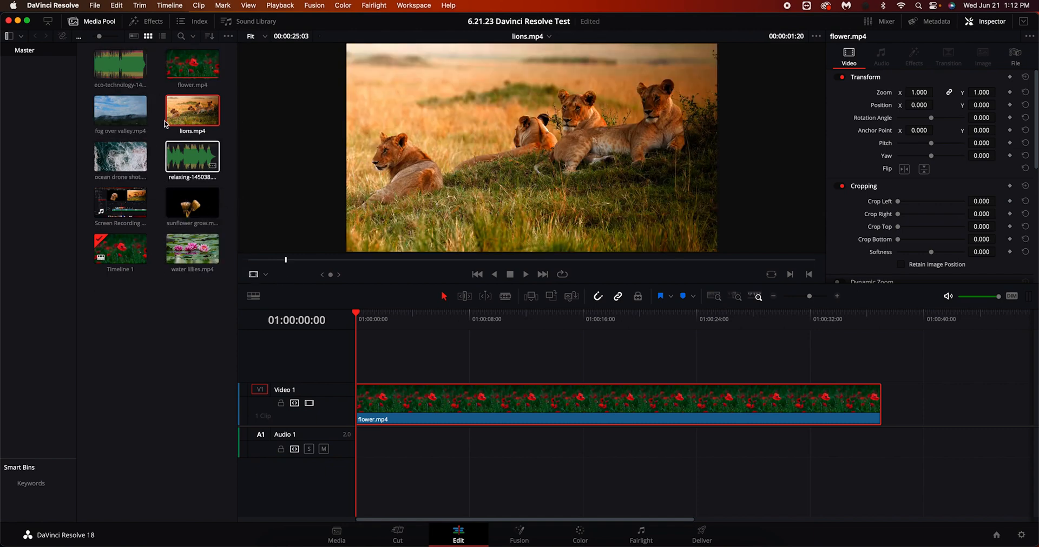
{"action": "left_click", "coordinate": [386, 320]}
{"action": "mouse_move", "coordinate": [386, 324]}
{"action": "left_mouse_down"}
{"action": "mouse_move", "coordinate": [343, 325]}
{"action": "mouse_move", "coordinate": [389, 324]}
{"action": "left_mouse_up"}
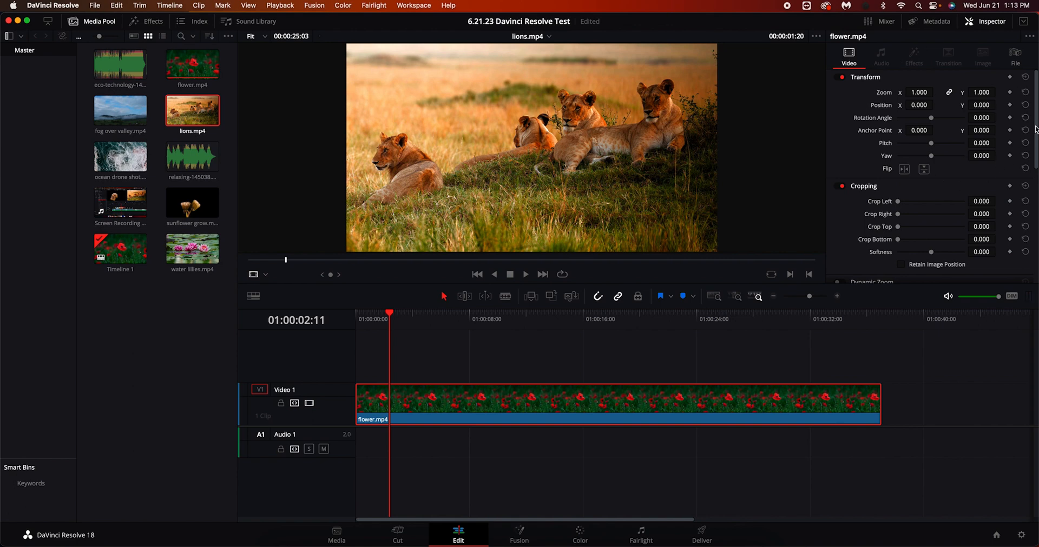
{"action": "left_click_drag", "start_coordinate": [1035, 128], "coordinate": [886, 98]}
{"action": "left_click", "coordinate": [984, 22]}
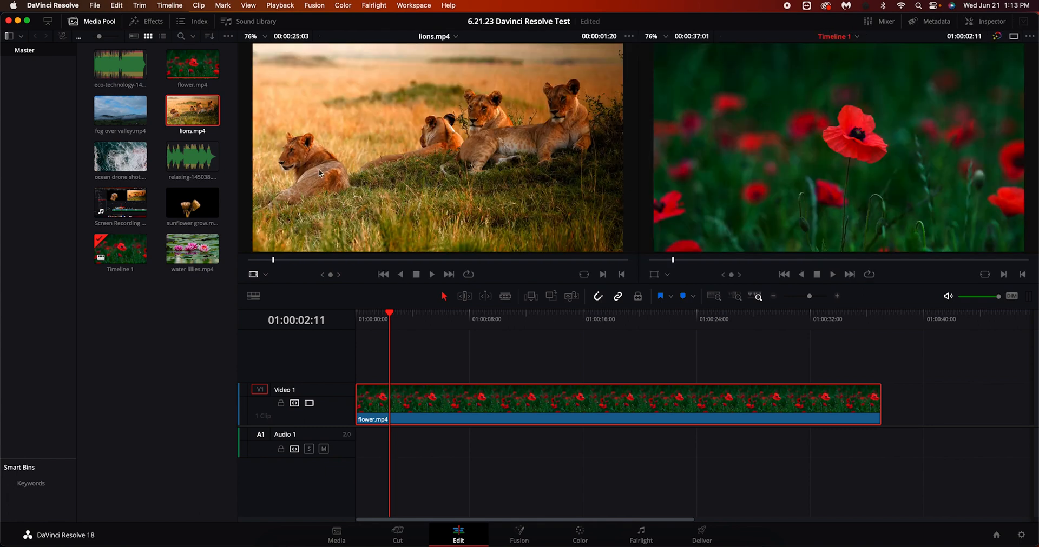
Select the eco-technology audio in the media pool, scrub the flower clip in the timeline, and return the playhead to 01:00:00:00
{"action": "double_click", "coordinate": [113, 77]}
{"action": "double_click", "coordinate": [199, 77]}
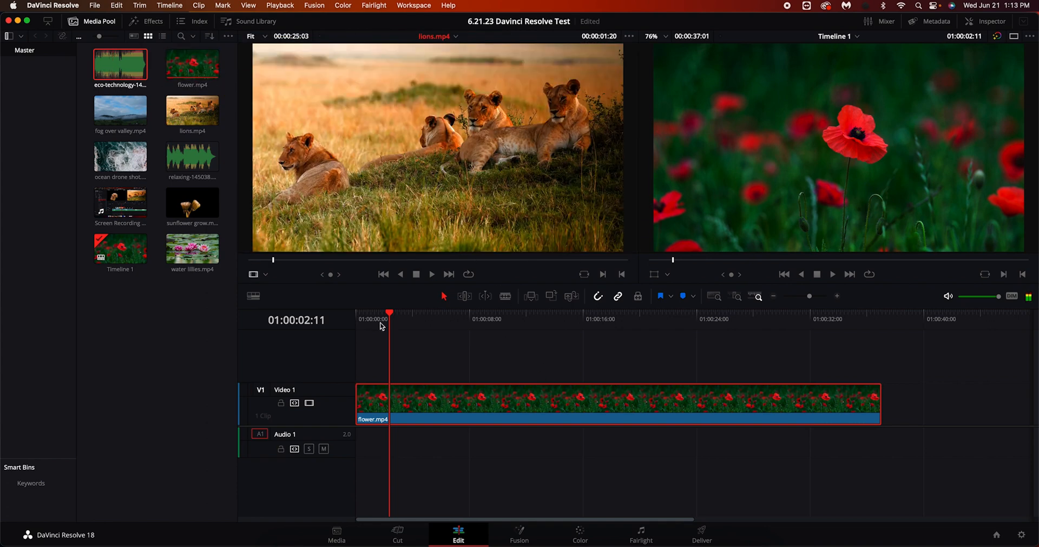
{"action": "left_click", "coordinate": [394, 314]}
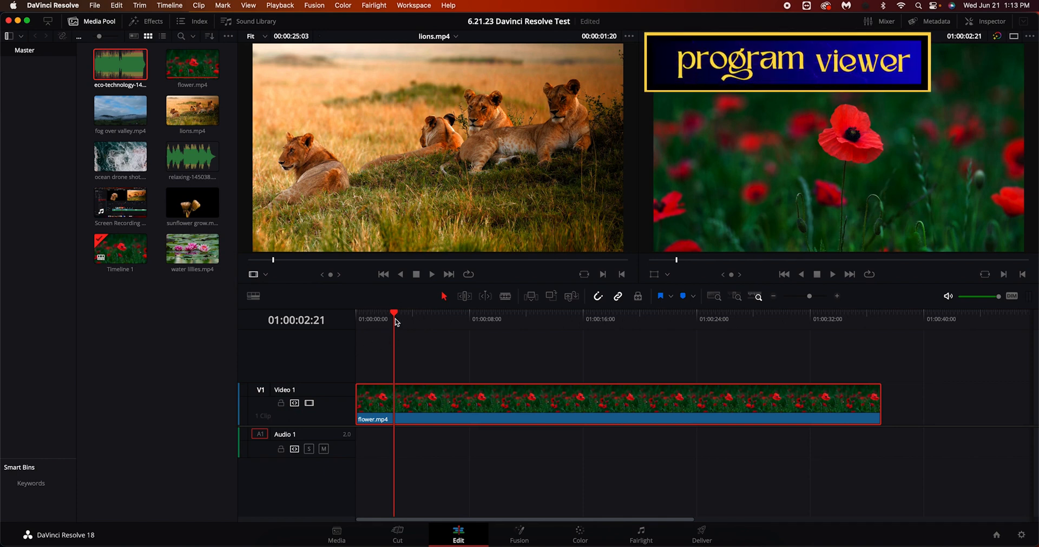
{"action": "left_click_drag", "start_coordinate": [406, 318], "coordinate": [348, 323]}
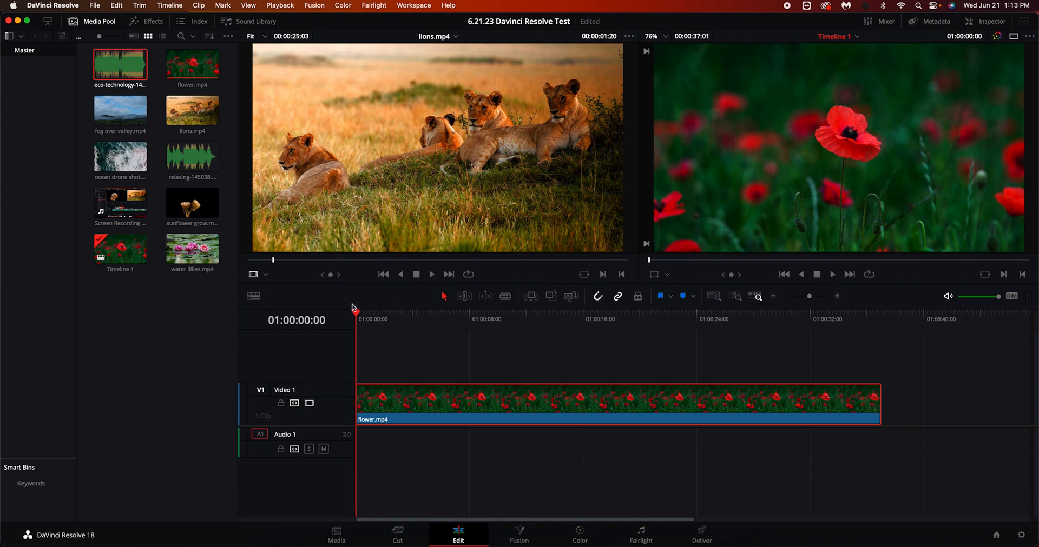
{"action": "left_click_drag", "start_coordinate": [357, 317], "coordinate": [339, 358]}
Trim the end of the flower.mp4 clip on Video 1 to a length of 00:00:02:27, and return the playhead to the start
{"action": "left_click", "coordinate": [424, 359]}
{"action": "left_click", "coordinate": [430, 401]}
{"action": "left_click", "coordinate": [417, 351]}
{"action": "left_click", "coordinate": [431, 403]}
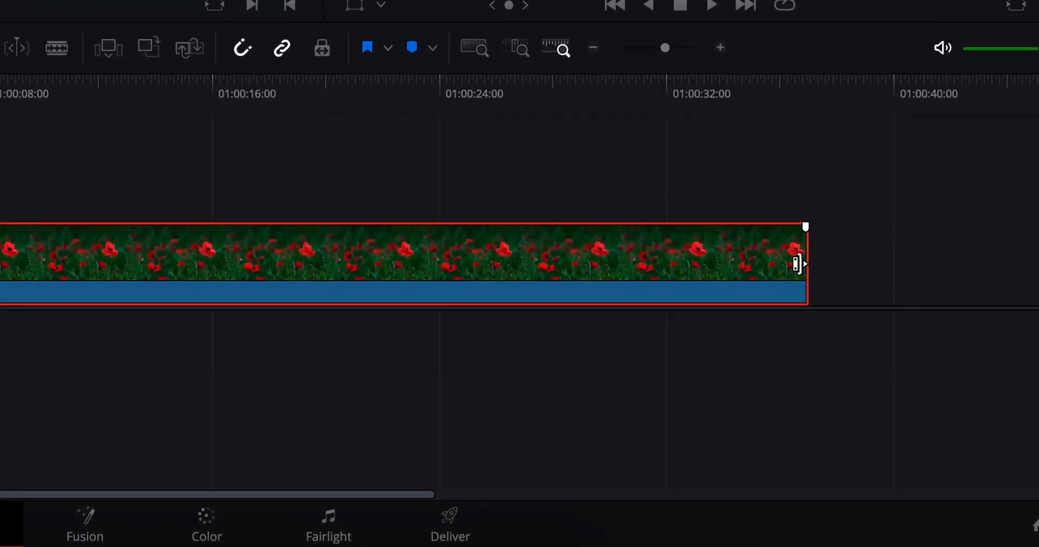
{"action": "left_click_drag", "start_coordinate": [798, 264], "coordinate": [753, 261]}
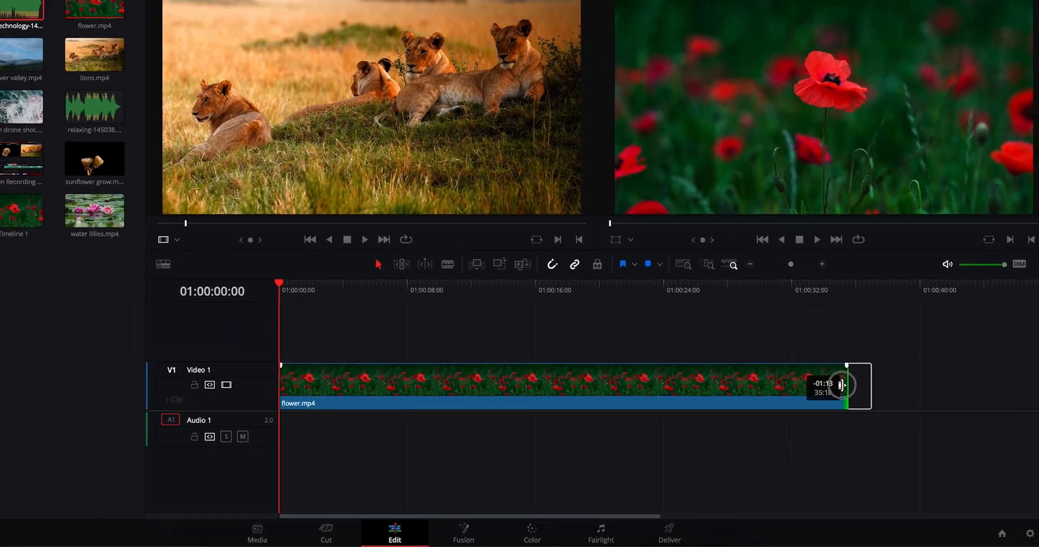
{"action": "left_click_drag", "start_coordinate": [842, 385], "coordinate": [433, 385]}
{"action": "left_click_drag", "start_coordinate": [493, 403], "coordinate": [395, 403]}
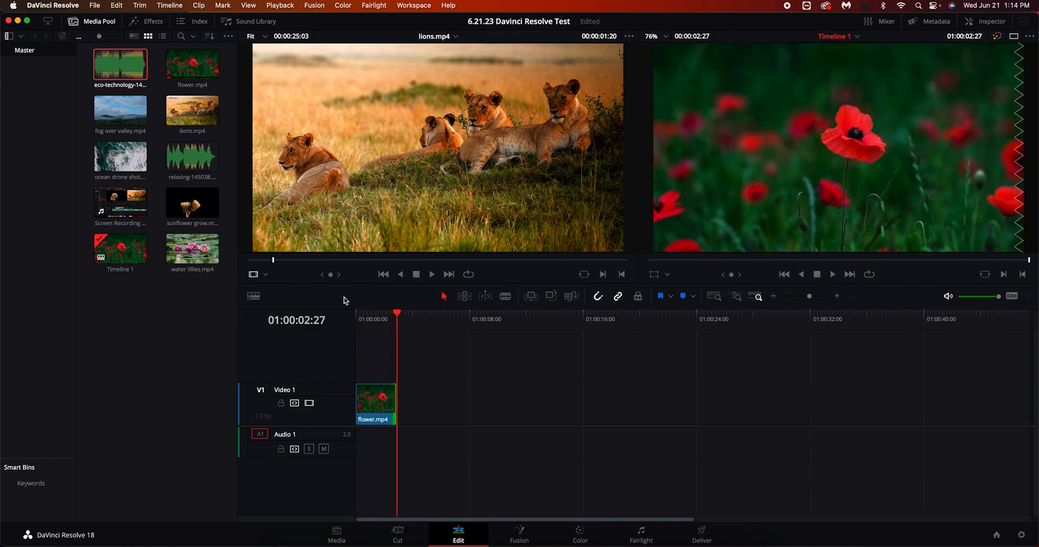
{"action": "left_click", "coordinate": [348, 323]}
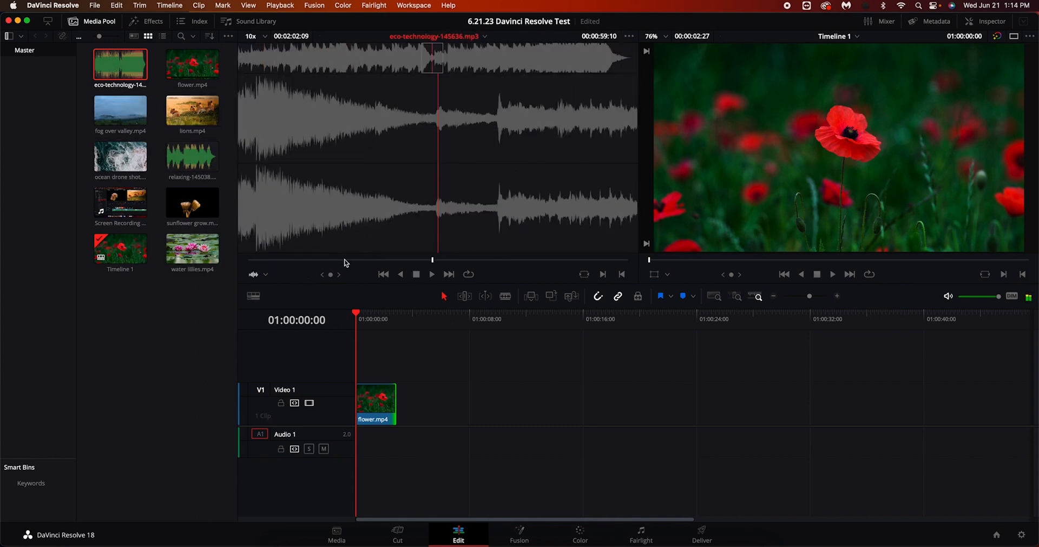
Listen to the beginnings of eco-technology-145636.mp3 and relaxing-145038.mp3 in the source viewer to compare the two tracks
{"action": "left_click_drag", "start_coordinate": [345, 262], "coordinate": [227, 260]}
{"action": "left_click", "coordinate": [431, 274]}
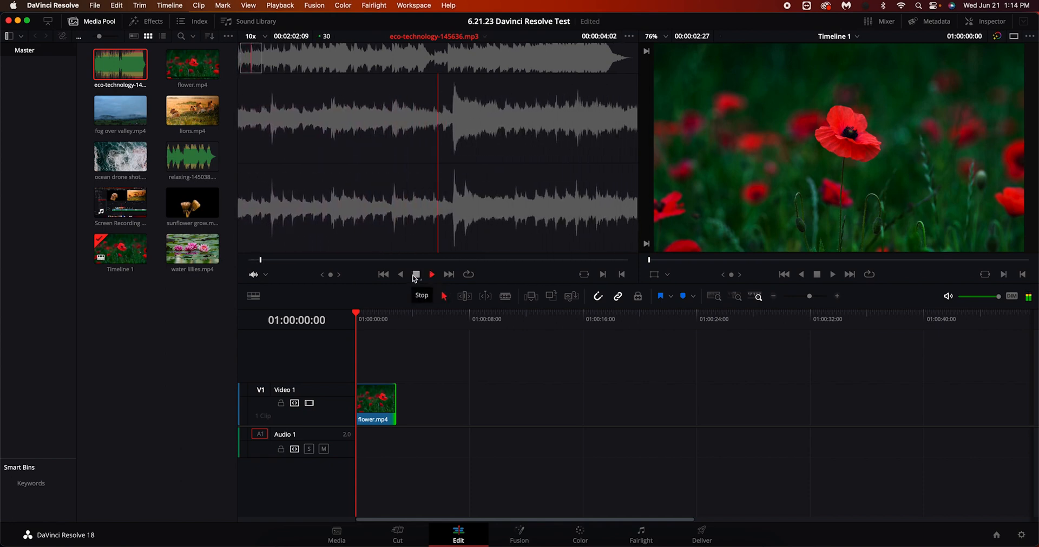
{"action": "left_click", "coordinate": [415, 276]}
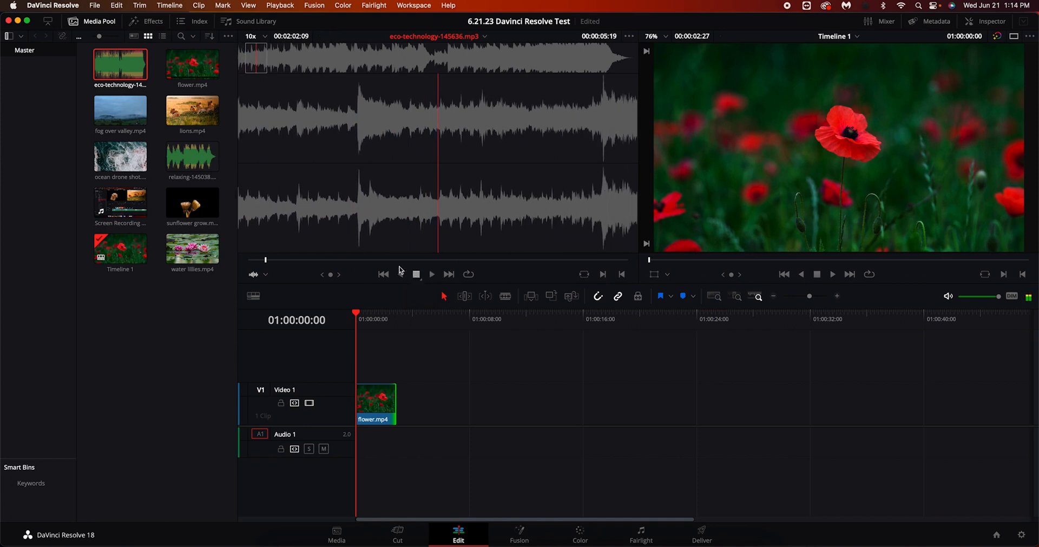
{"action": "left_click", "coordinate": [198, 165]}
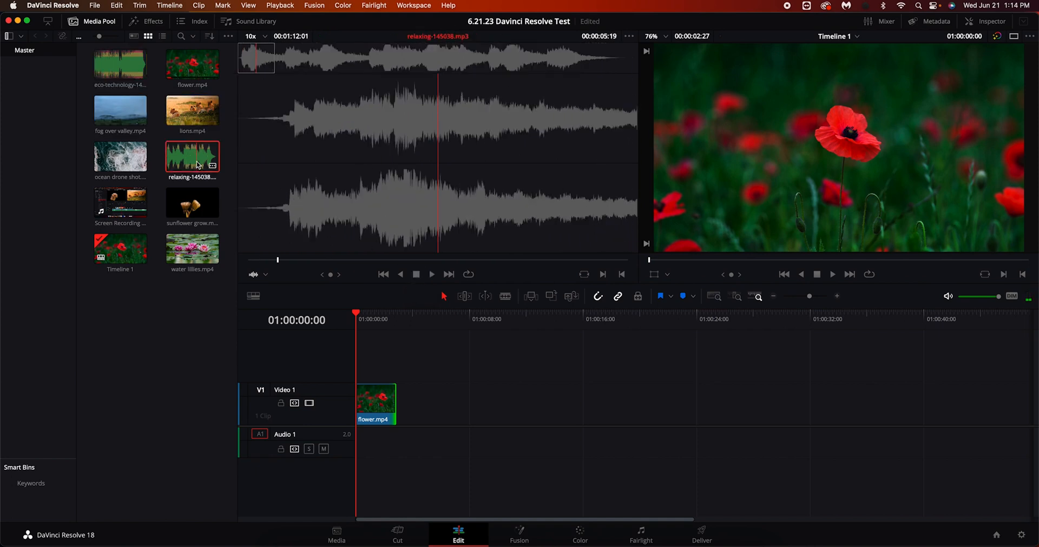
{"action": "left_click", "coordinate": [323, 260]}
{"action": "left_click_drag", "start_coordinate": [326, 261], "coordinate": [203, 263]}
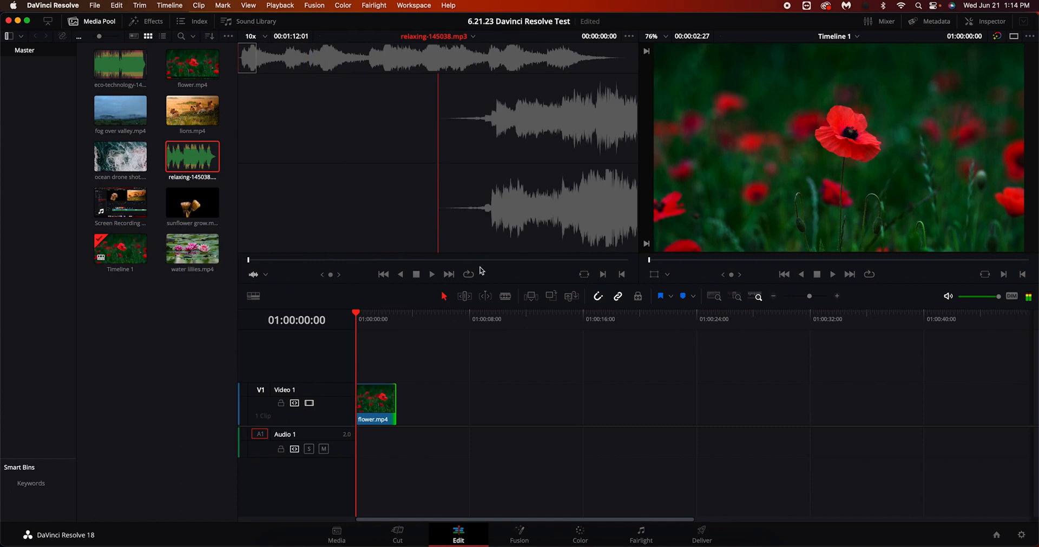
{"action": "left_click", "coordinate": [434, 277]}
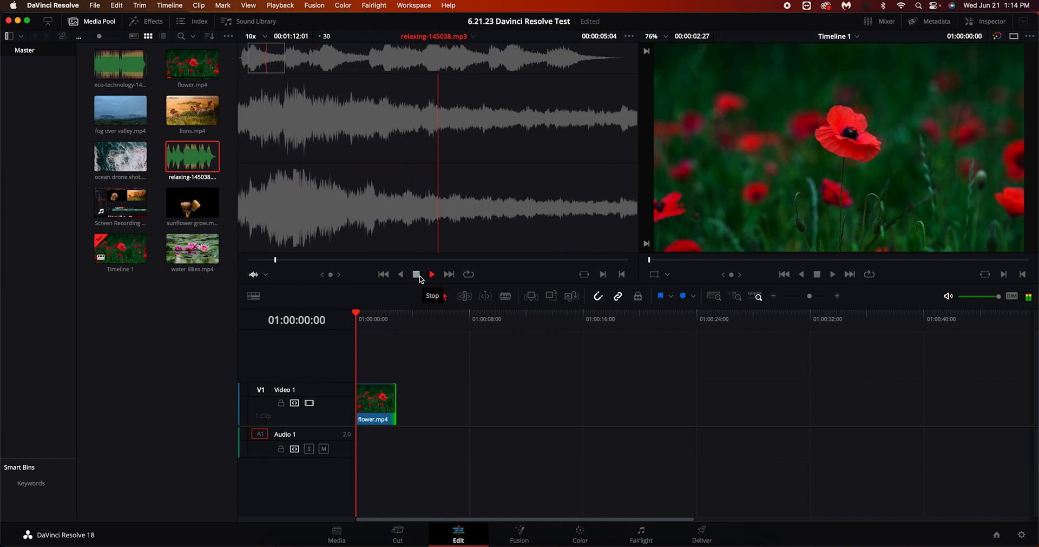
{"action": "left_click", "coordinate": [418, 276]}
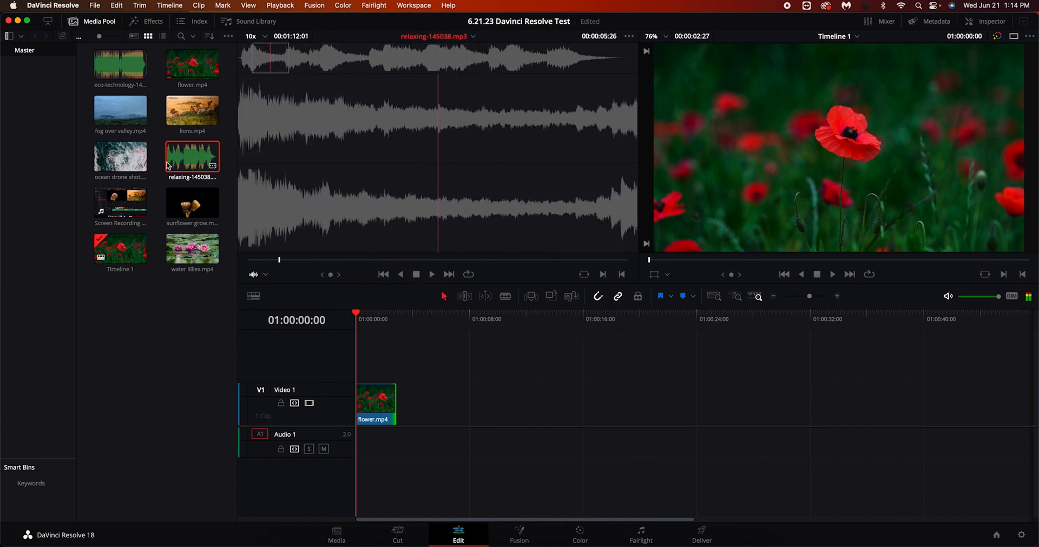
Add relaxing-145038.mp3 at the start of Audio 1, and play the timeline from the beginning to 01:00:07:03
{"action": "left_click_drag", "start_coordinate": [178, 162], "coordinate": [353, 441]}
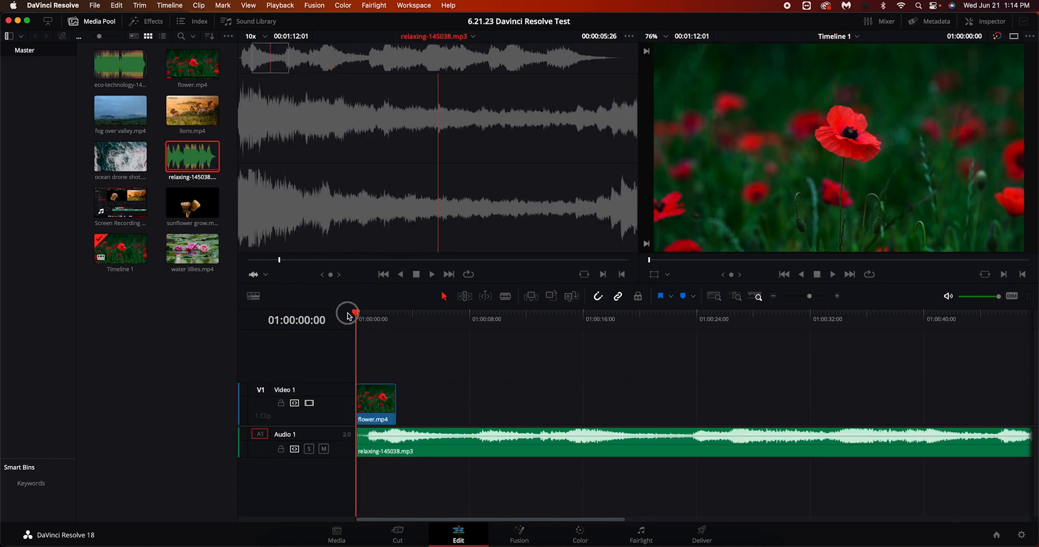
{"action": "left_click", "coordinate": [834, 275]}
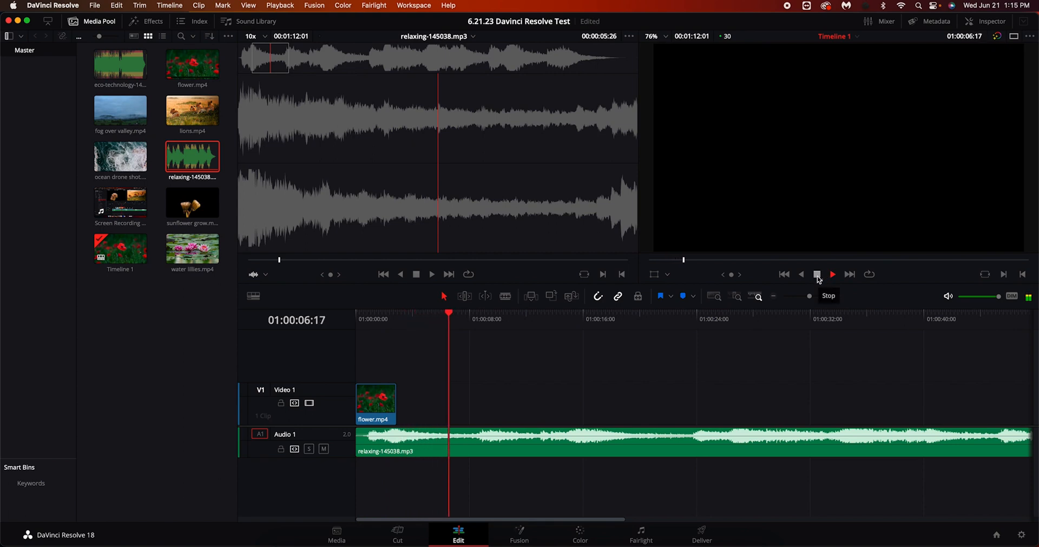
{"action": "left_click", "coordinate": [817, 274]}
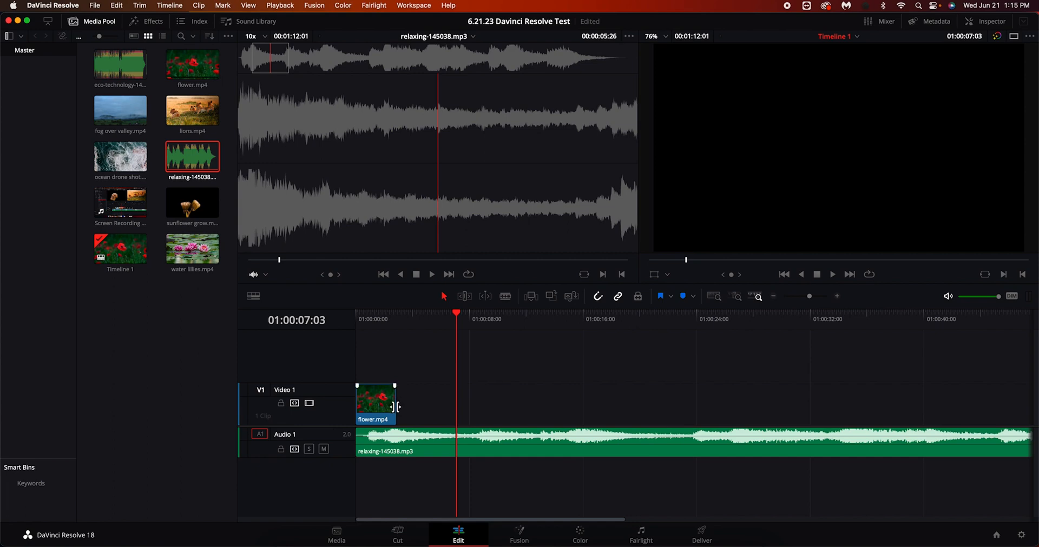
Extend the end of the flower.mp4 clip to the playhead at 01:00:07:03, and play the timeline from the start
{"action": "left_click_drag", "start_coordinate": [396, 406], "coordinate": [418, 408]}
{"action": "mouse_move", "coordinate": [451, 409]}
{"action": "left_mouse_down"}
{"action": "mouse_move", "coordinate": [471, 406]}
{"action": "mouse_move", "coordinate": [457, 408]}
{"action": "left_mouse_up"}
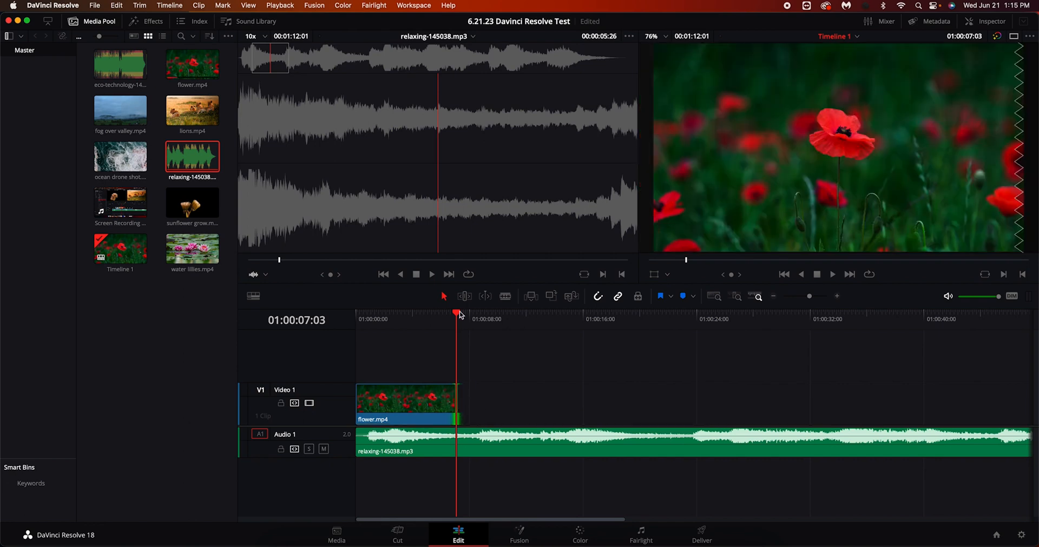
{"action": "left_click_drag", "start_coordinate": [459, 318], "coordinate": [324, 339]}
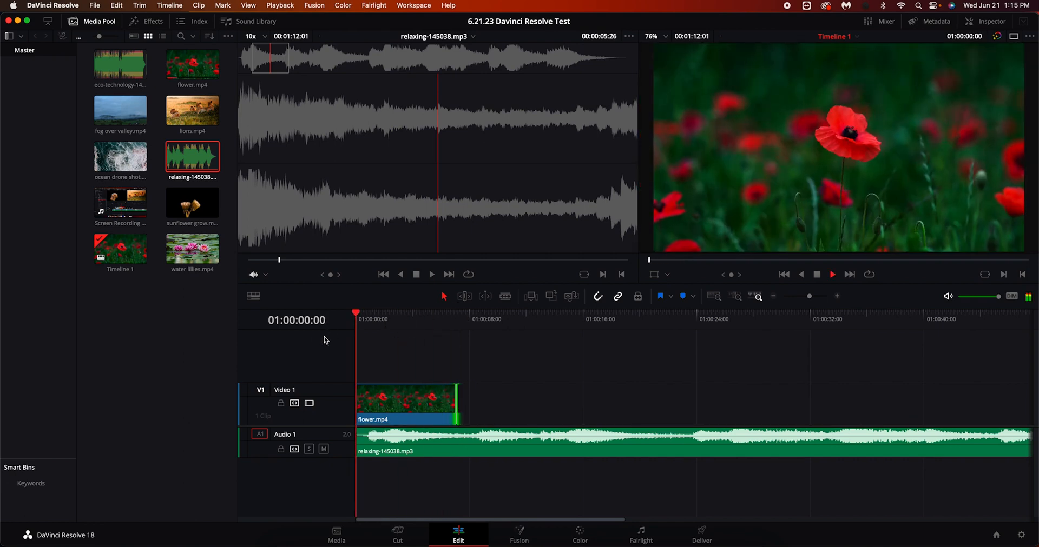
{"action": "key", "text": "space"}
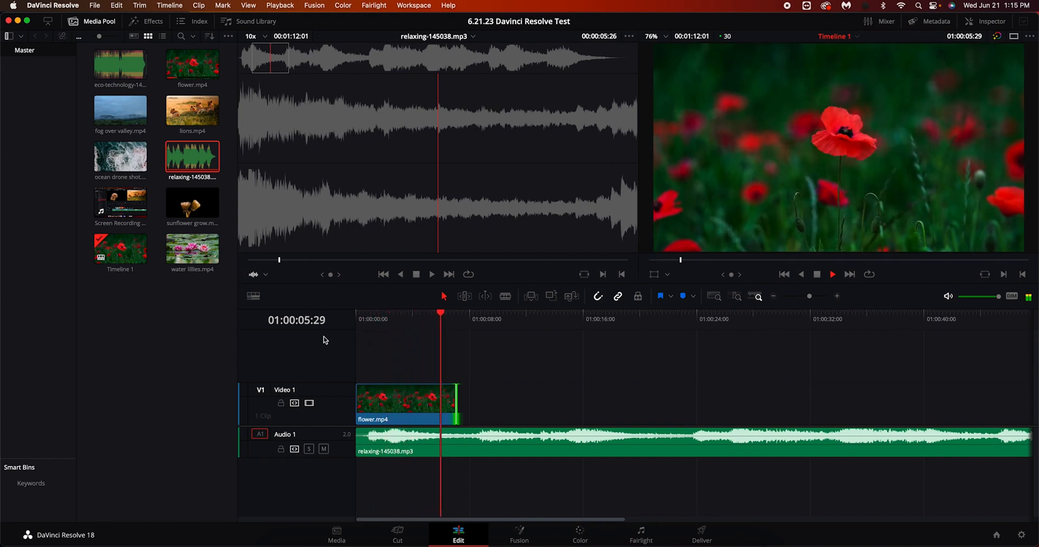
Pause playback, extend the end of the flower.mp4 clip on Video 1 to about 11.5 seconds, and resume playing the timeline
{"action": "key", "text": "space"}
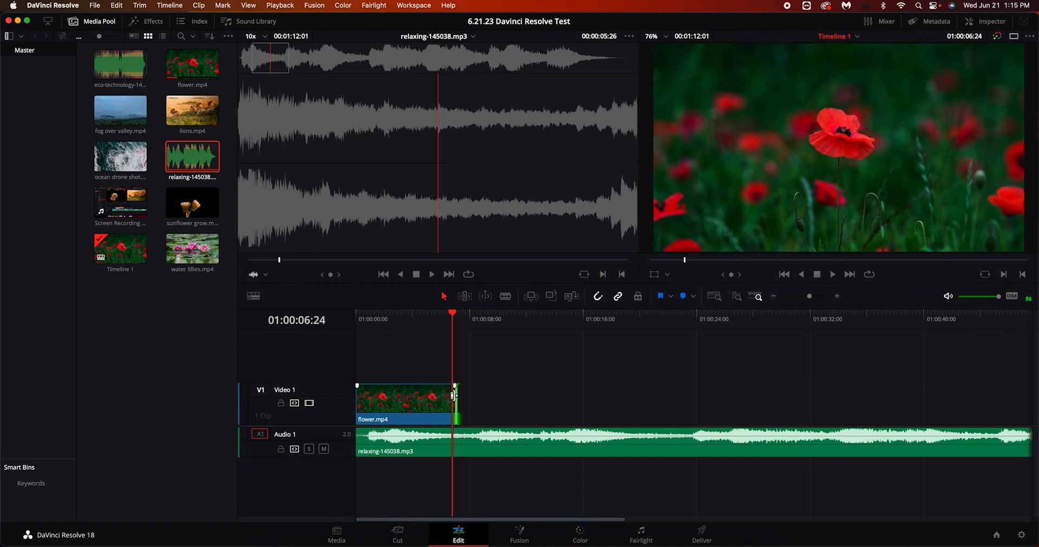
{"action": "left_click_drag", "start_coordinate": [455, 404], "coordinate": [524, 413]}
{"action": "key", "text": "space"}
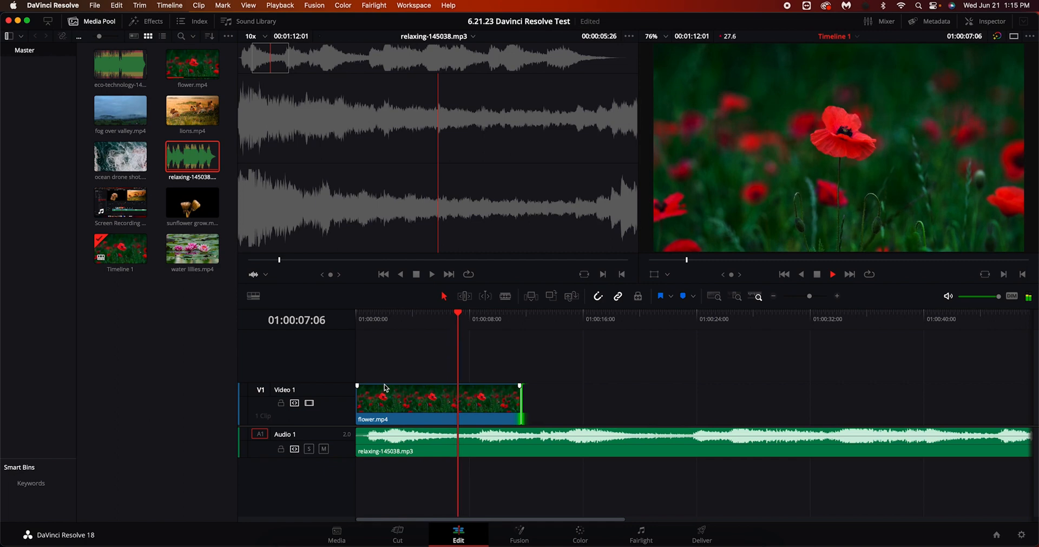
Preview ocean drone shot.mp4 in the source viewer, and add the clip to Video 1 directly after flower.mp4
{"action": "left_click", "coordinate": [267, 166]}
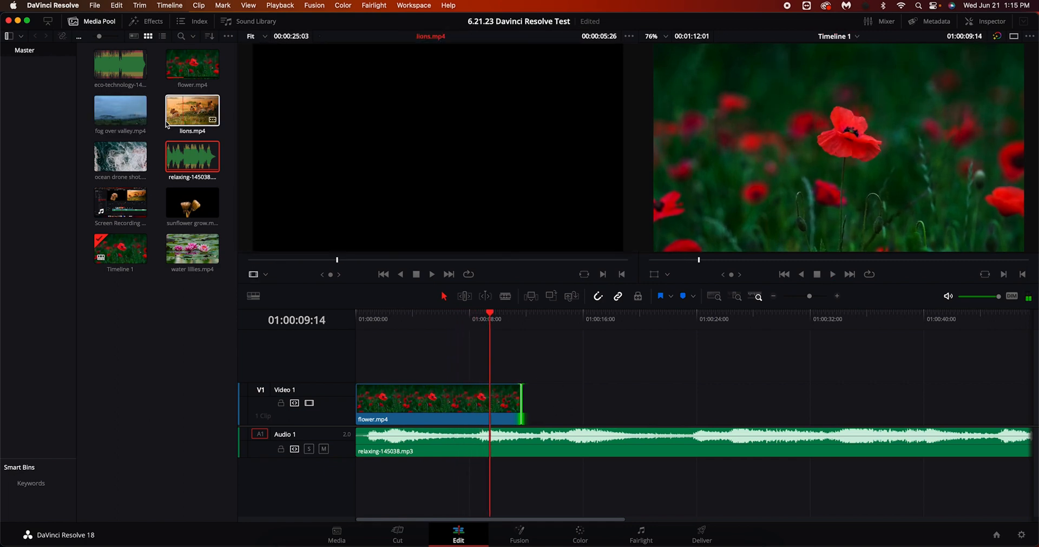
{"action": "left_click", "coordinate": [131, 147]}
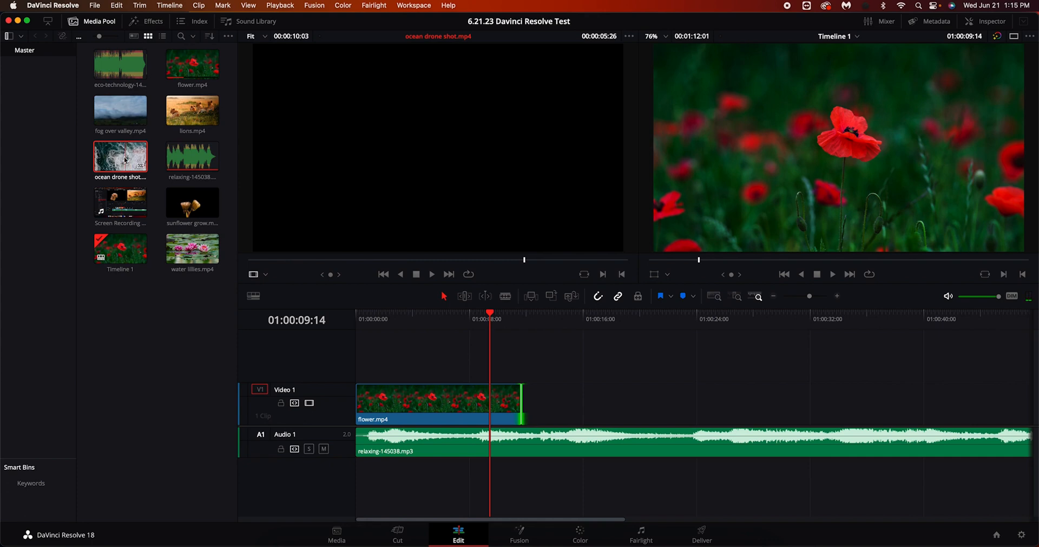
{"action": "left_click_drag", "start_coordinate": [472, 259], "coordinate": [377, 261]}
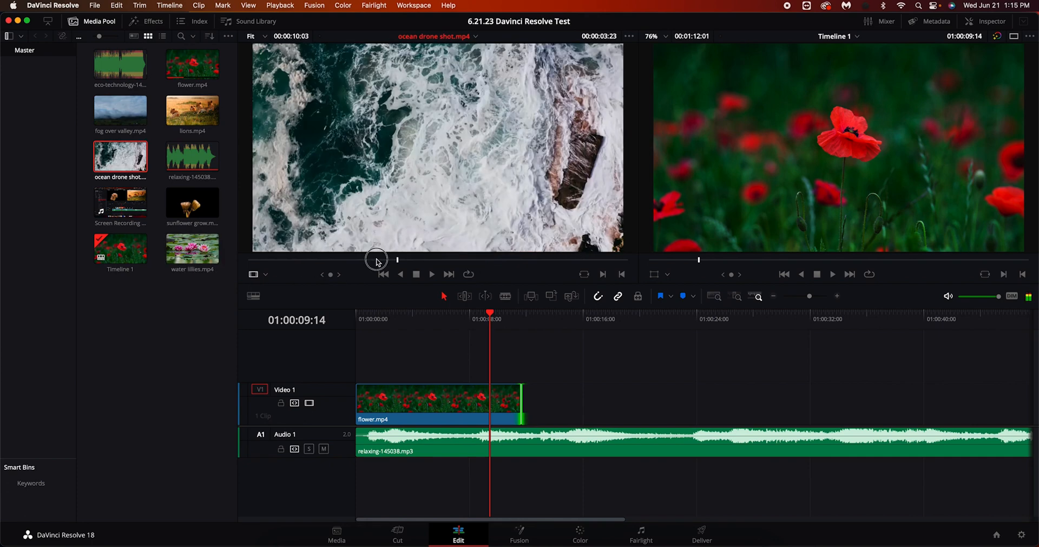
{"action": "left_click_drag", "start_coordinate": [142, 162], "coordinate": [530, 398]}
Play the timeline from the start, and move ocean drone shot.mp4 earlier to begin at 01:00:08:03, overwriting the end of flower.mp4
{"action": "left_click_drag", "start_coordinate": [493, 313], "coordinate": [352, 335]}
{"action": "key", "text": "space"}
{"action": "key", "text": "space"}
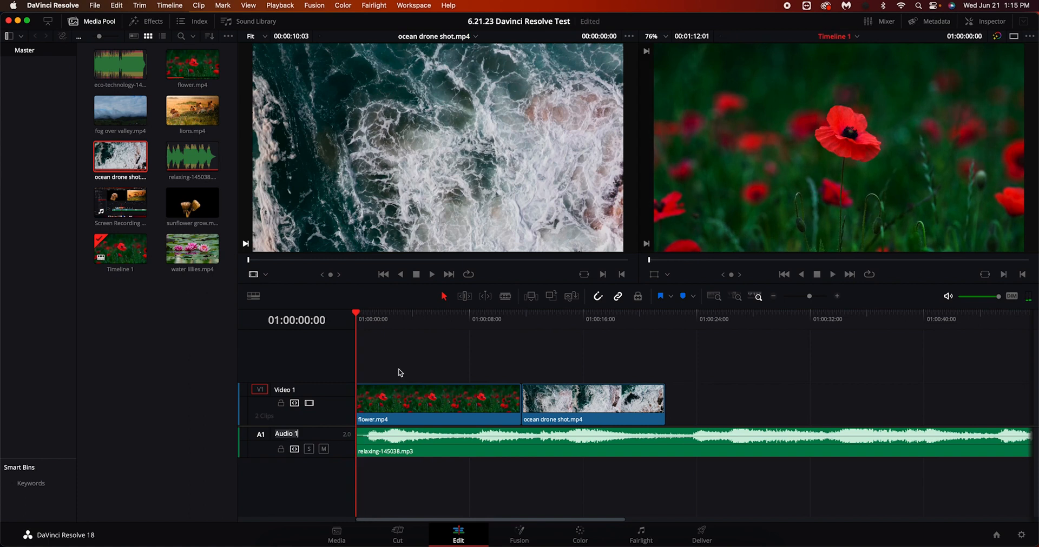
{"action": "key", "text": "space"}
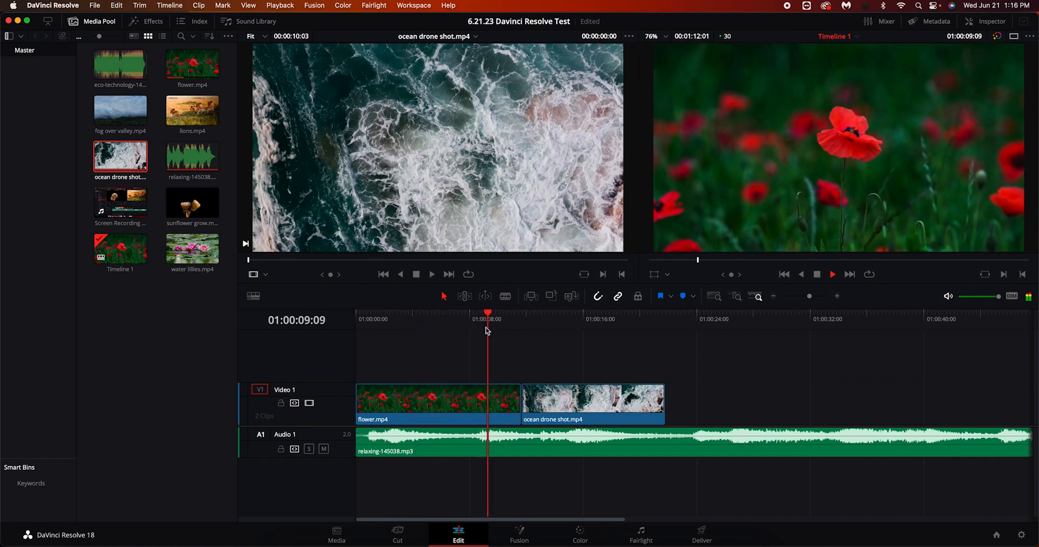
{"action": "key", "text": "space"}
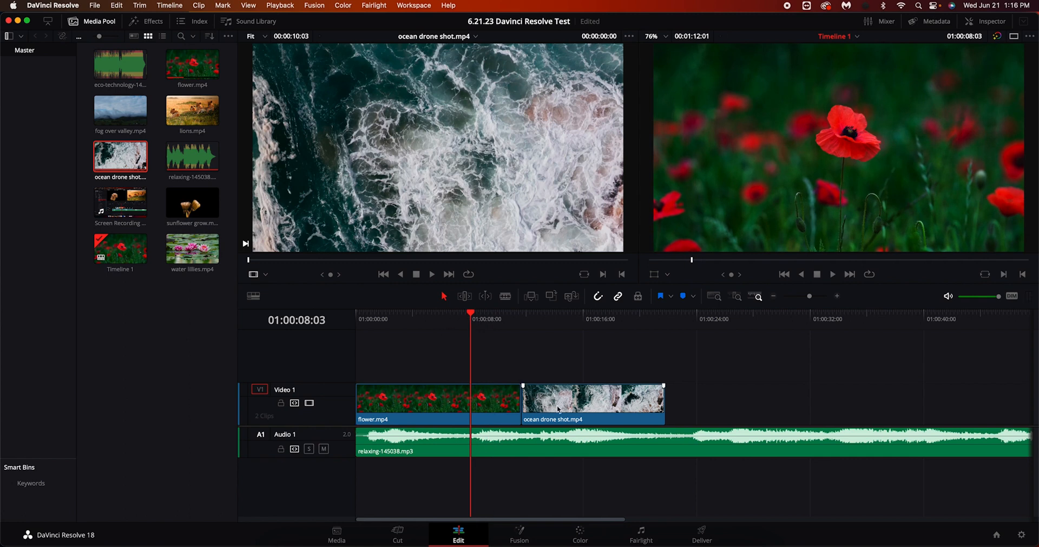
{"action": "left_click_drag", "start_coordinate": [576, 399], "coordinate": [530, 398]}
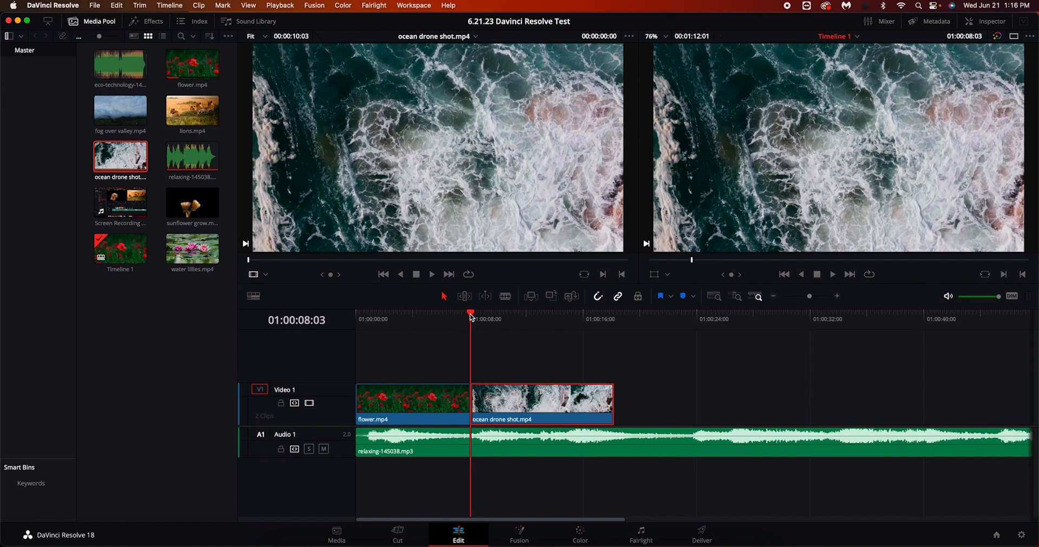
Move ocean drone shot.mp4 up to a new Video 2 track and back onto Video 1, and undo the last two clip changes
{"action": "left_click_drag", "start_coordinate": [471, 317], "coordinate": [425, 326]}
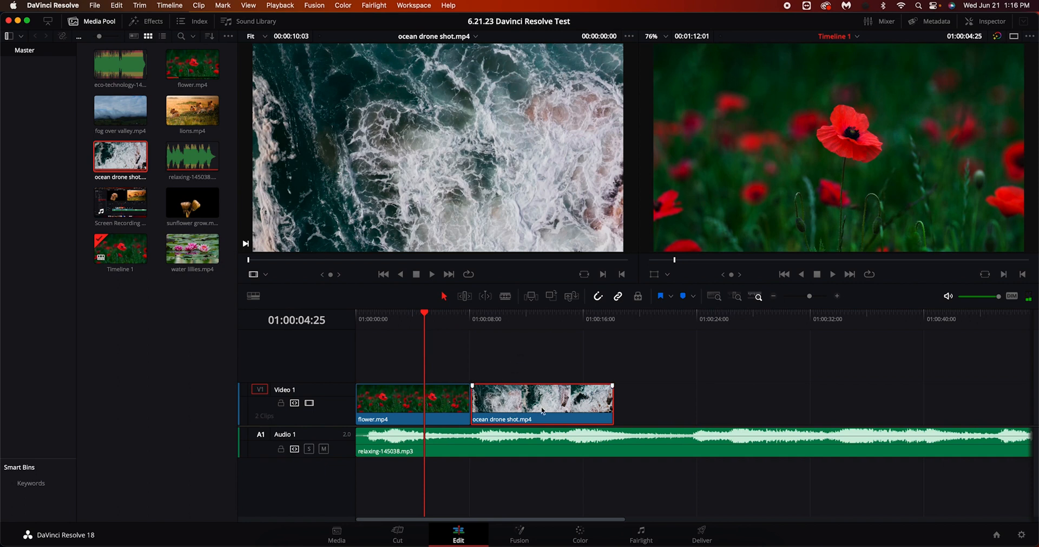
{"action": "left_click_drag", "start_coordinate": [531, 409], "coordinate": [532, 369]}
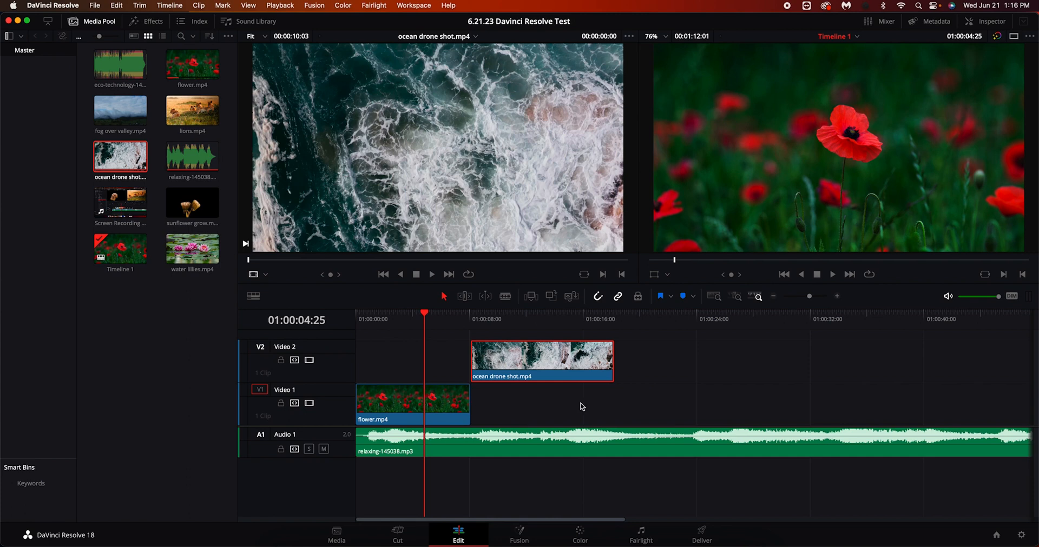
{"action": "left_click_drag", "start_coordinate": [531, 364], "coordinate": [532, 403]}
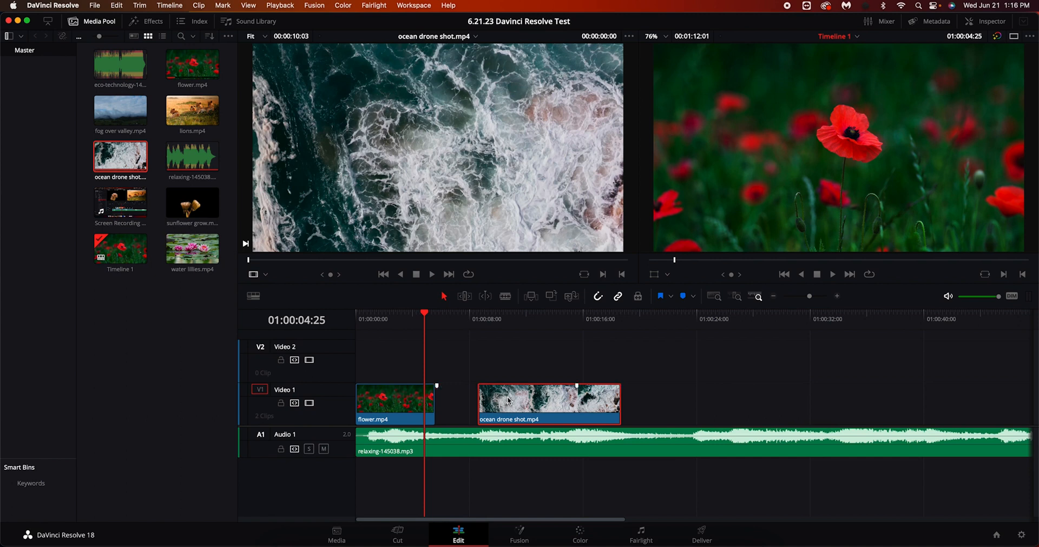
{"action": "key", "text": "super+z"}
{"action": "key", "text": "super+z"}
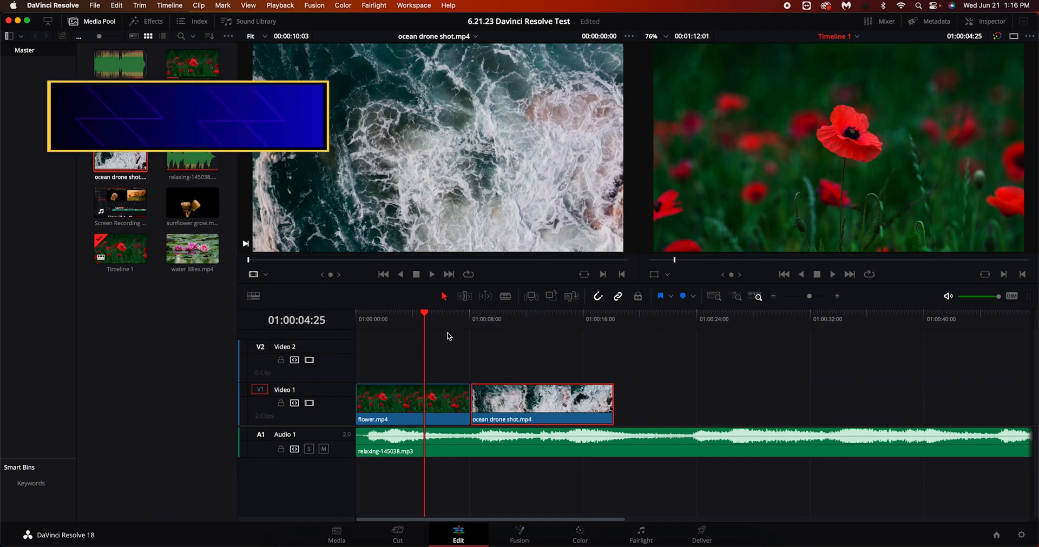
Play the timeline from the start to 01:00:11:25, and trim the end of ocean drone shot.mp4 to about 01:00:15:00
{"action": "left_click_drag", "start_coordinate": [427, 318], "coordinate": [356, 319]}
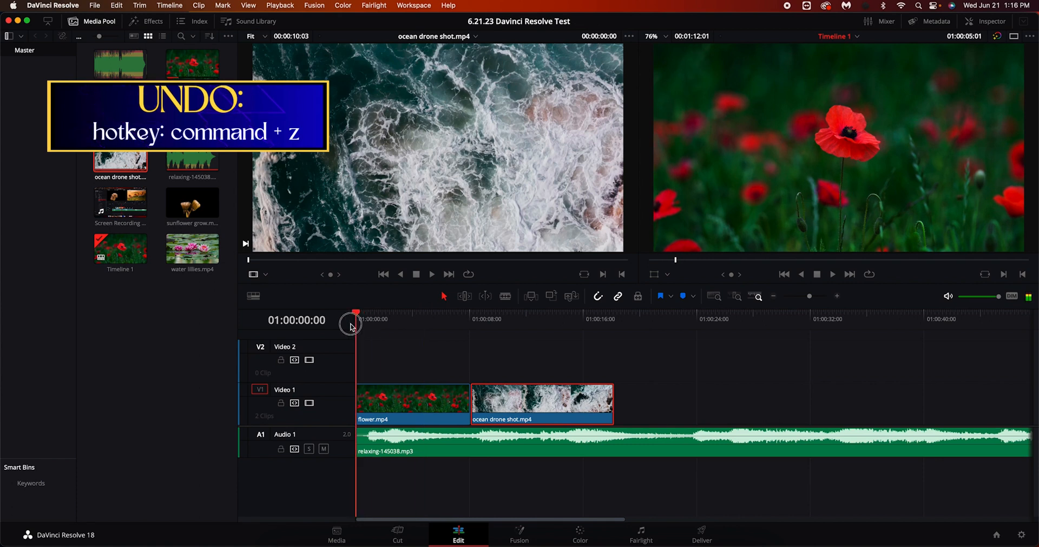
{"action": "key", "text": "space"}
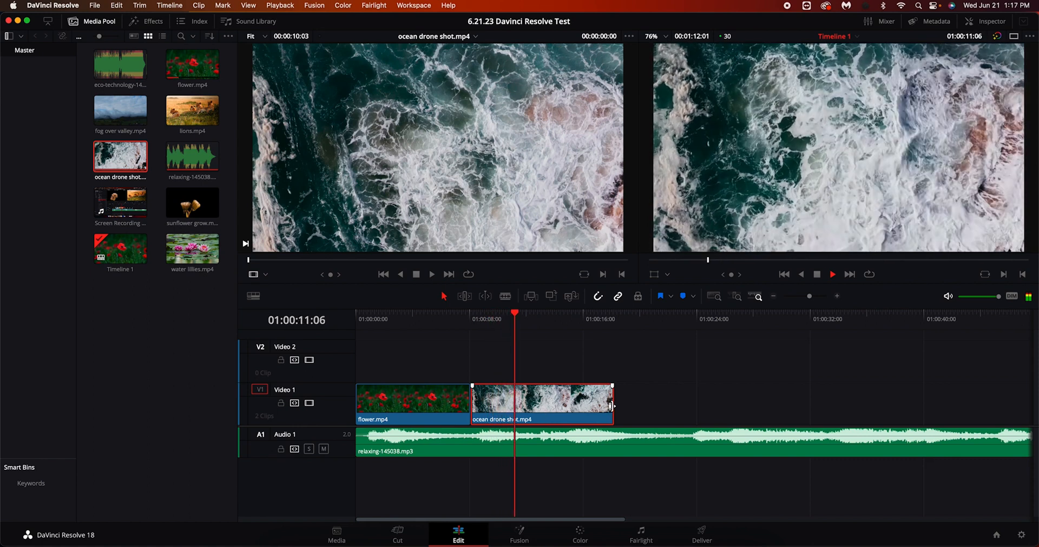
{"action": "key", "text": "space"}
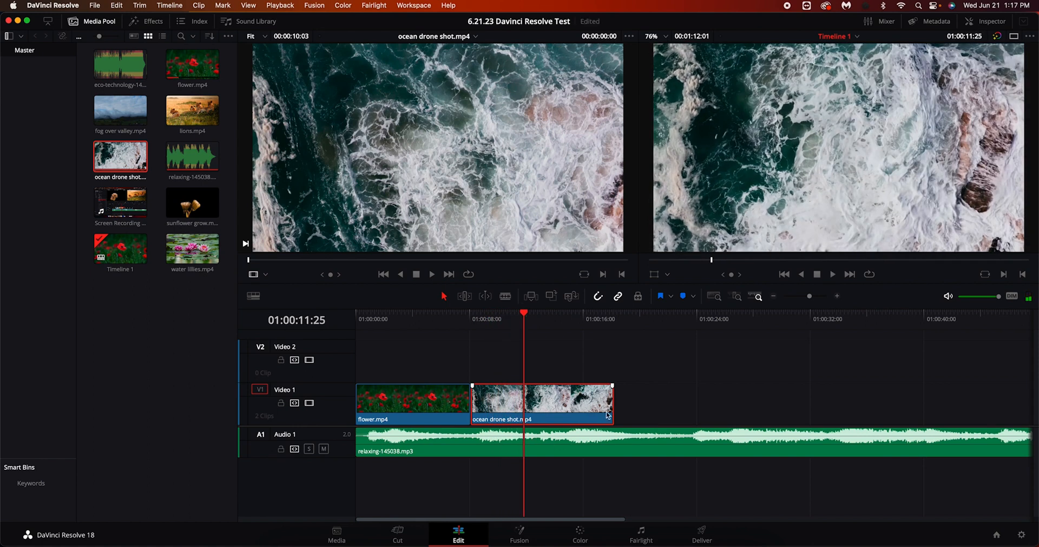
{"action": "left_click_drag", "start_coordinate": [608, 416], "coordinate": [569, 407]}
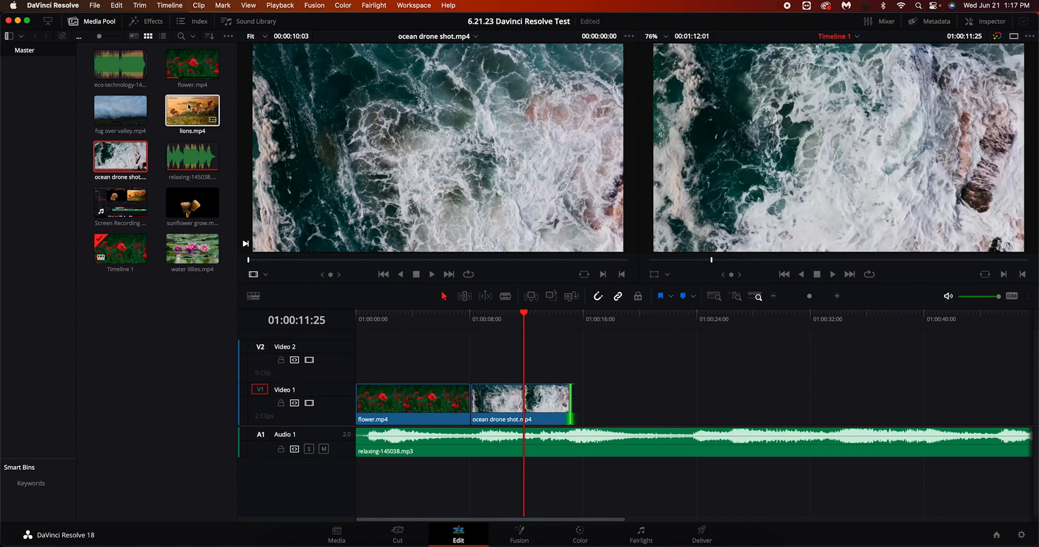
Load lions.mp4 in the source viewer, and scrub through the clip to examine its footage
{"action": "left_click", "coordinate": [178, 121]}
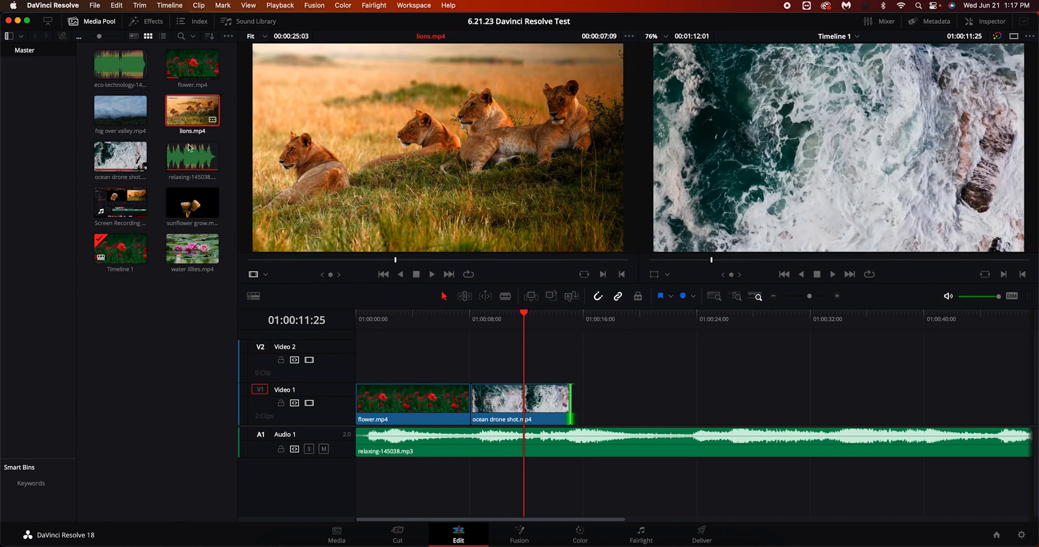
{"action": "mouse_move", "coordinate": [211, 120]}
{"action": "left_mouse_down"}
{"action": "mouse_move", "coordinate": [568, 336]}
{"action": "mouse_move", "coordinate": [606, 419]}
{"action": "mouse_move", "coordinate": [577, 416]}
{"action": "mouse_move", "coordinate": [238, 116]}
{"action": "mouse_move", "coordinate": [190, 118]}
{"action": "left_mouse_up"}
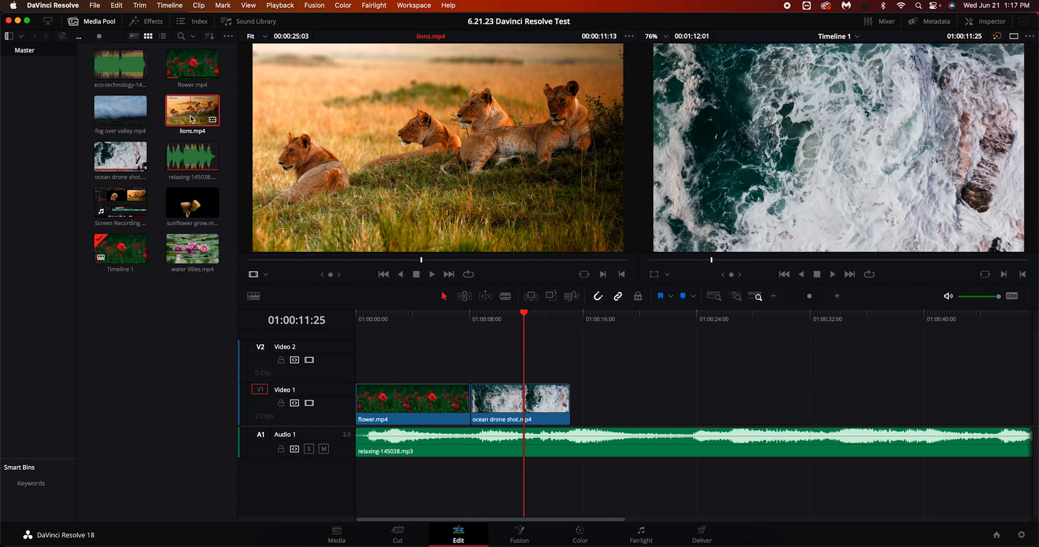
{"action": "left_click_drag", "start_coordinate": [395, 261], "coordinate": [420, 262]}
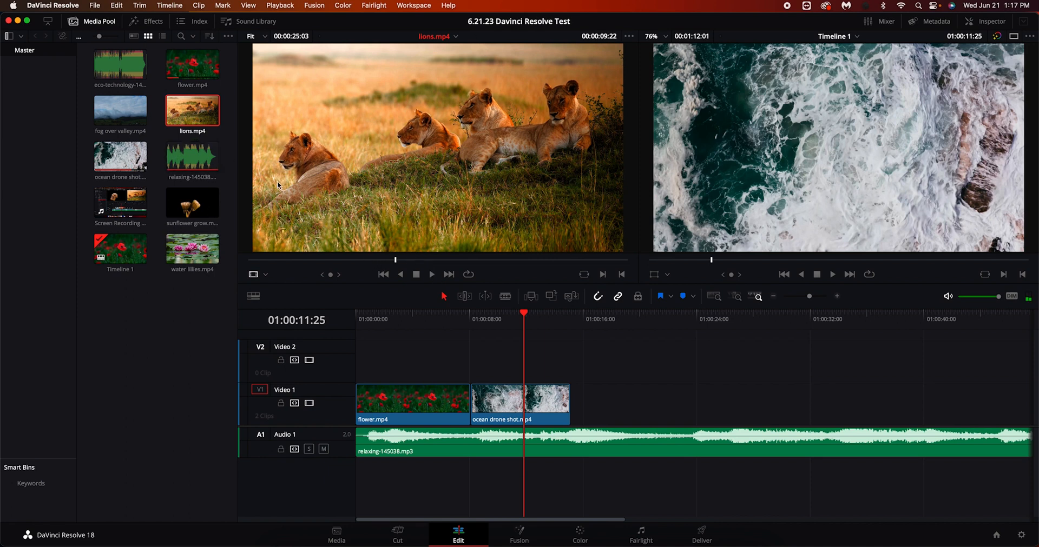
{"action": "left_click_drag", "start_coordinate": [395, 260], "coordinate": [314, 261]}
{"action": "left_click", "coordinate": [374, 261]}
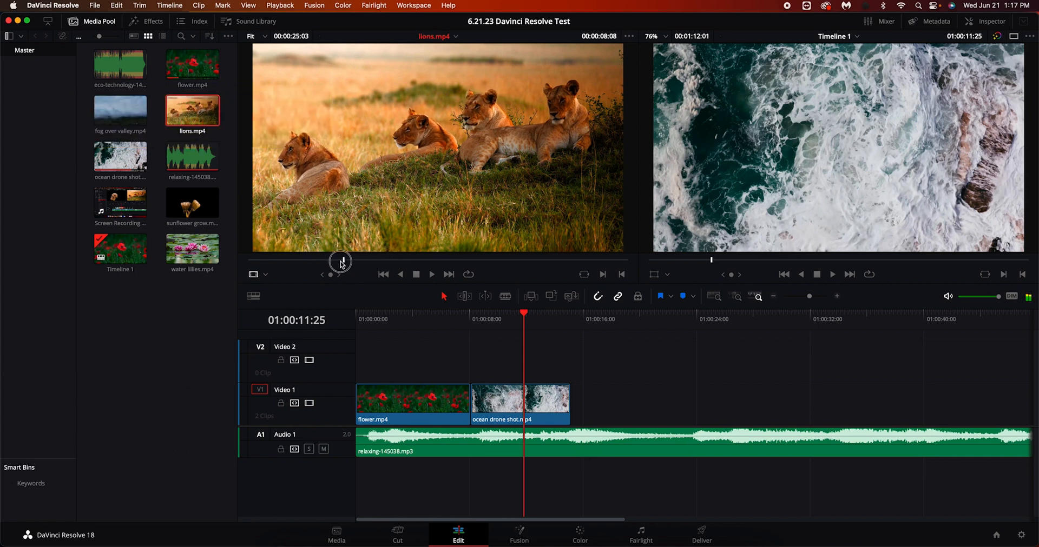
Play lions.mp4 from its beginning in the source viewer, and mark an In point at 00:00:02:10
{"action": "left_click", "coordinate": [251, 262]}
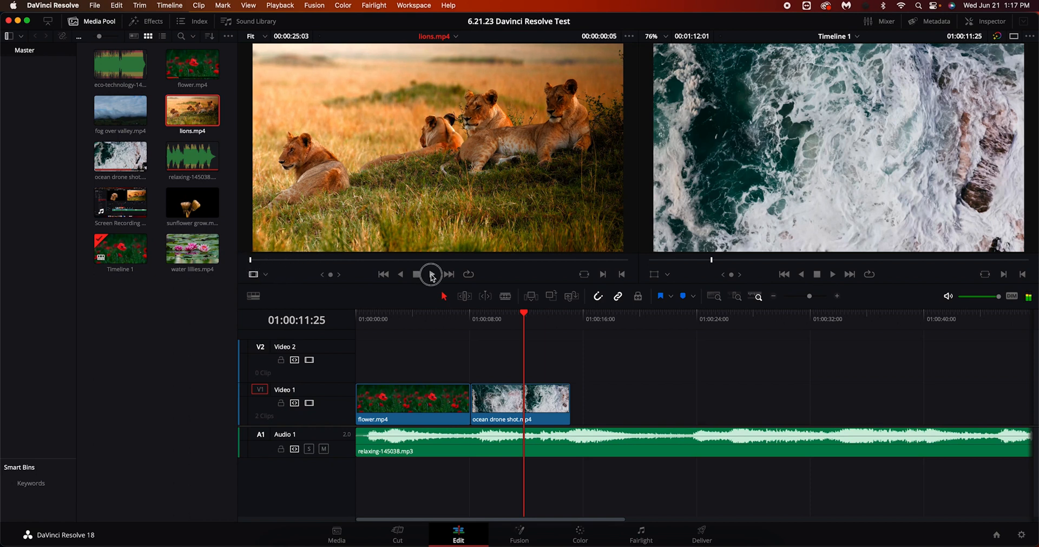
{"action": "left_click", "coordinate": [432, 276]}
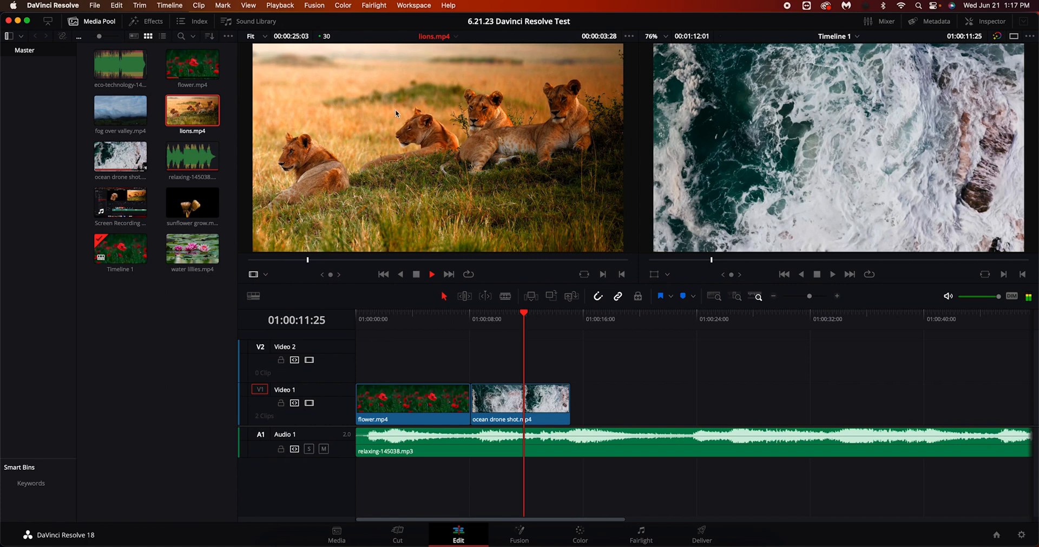
{"action": "left_click", "coordinate": [416, 274]}
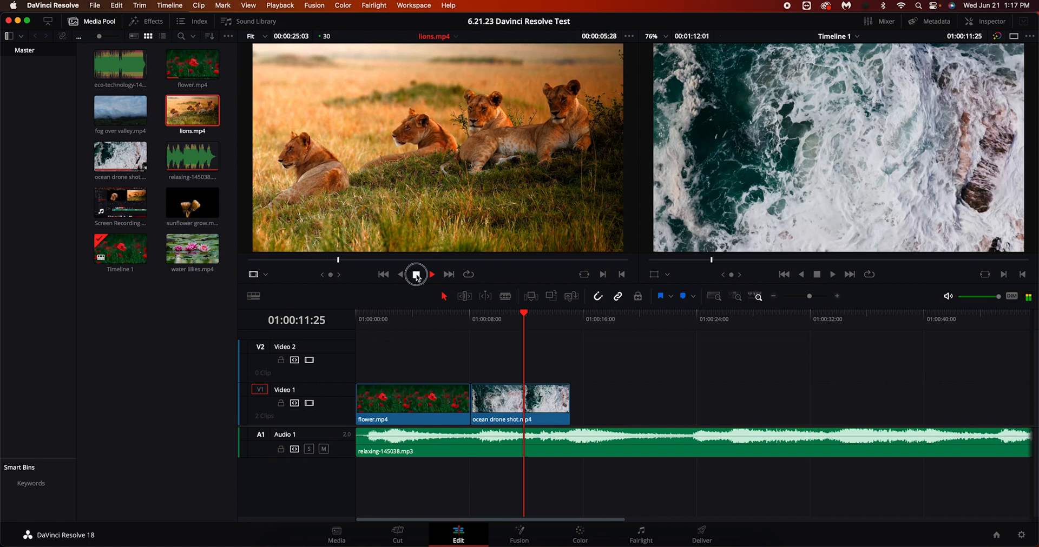
{"action": "left_click_drag", "start_coordinate": [339, 261], "coordinate": [285, 261]}
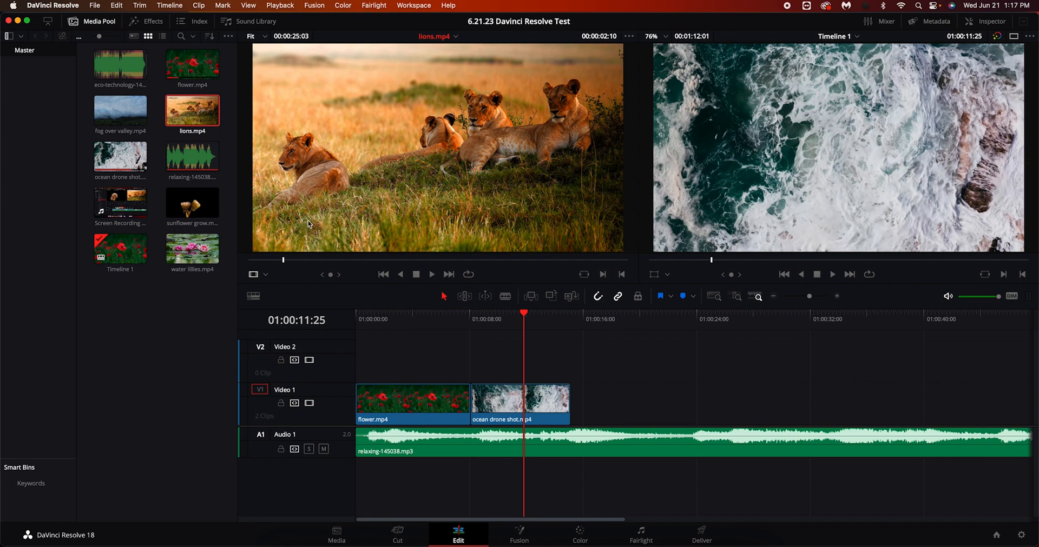
{"action": "key", "text": "i"}
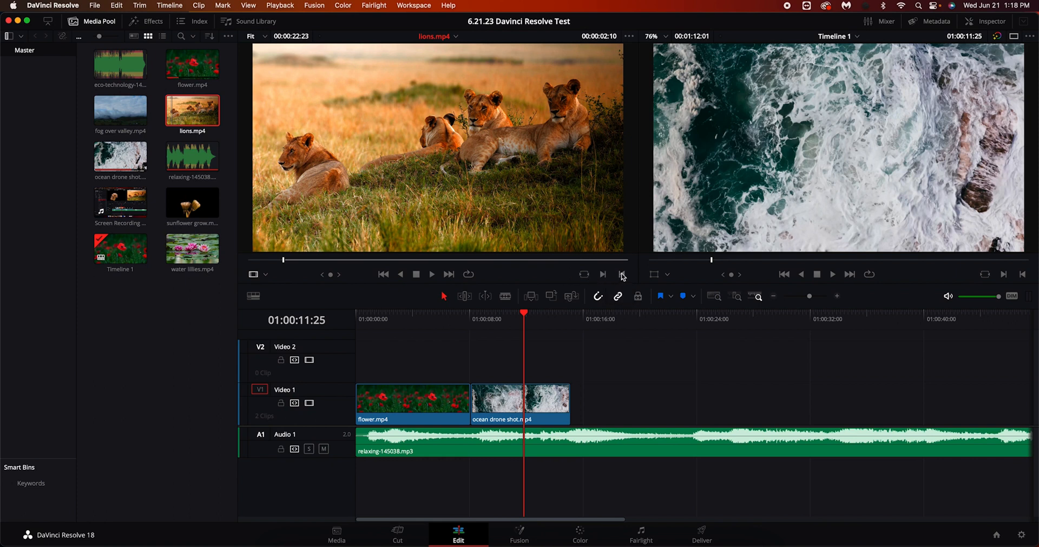
Mark an Out point at 00:00:05:29 in lions.mp4, and add the marked section to Video 1 directly after ocean drone shot.mp4
{"action": "left_click", "coordinate": [434, 277]}
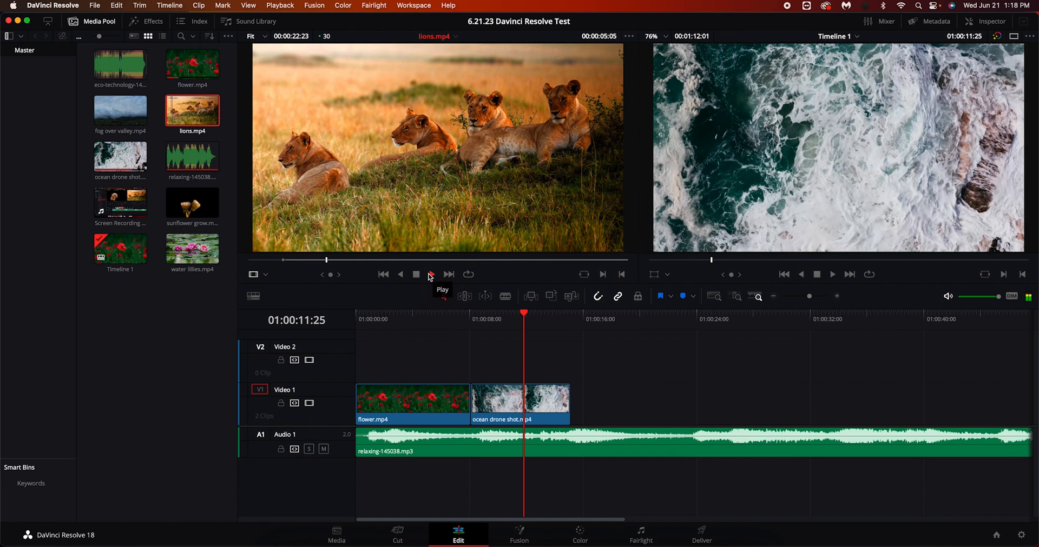
{"action": "left_click", "coordinate": [418, 275]}
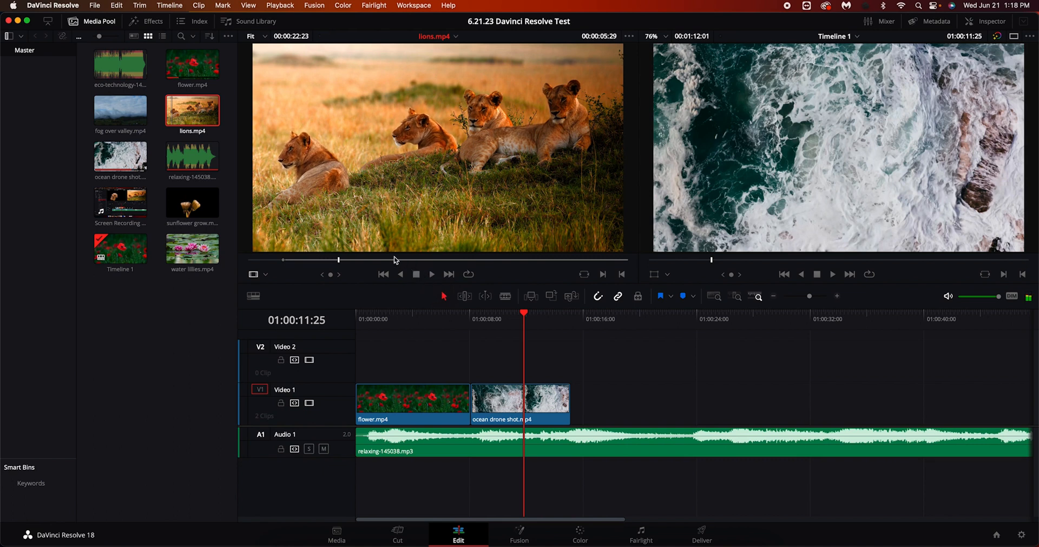
{"action": "left_click", "coordinate": [622, 276]}
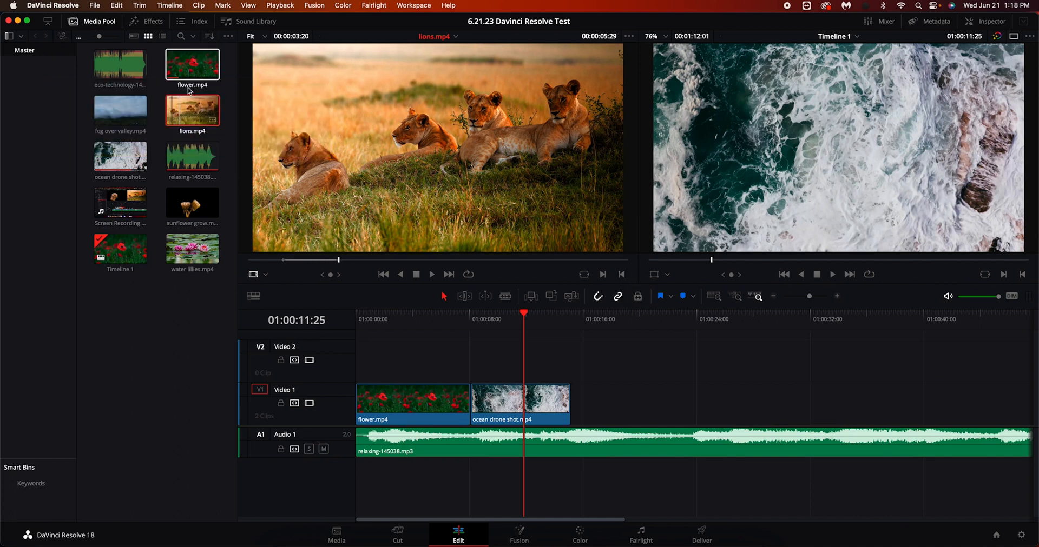
{"action": "left_click_drag", "start_coordinate": [197, 127], "coordinate": [579, 412]}
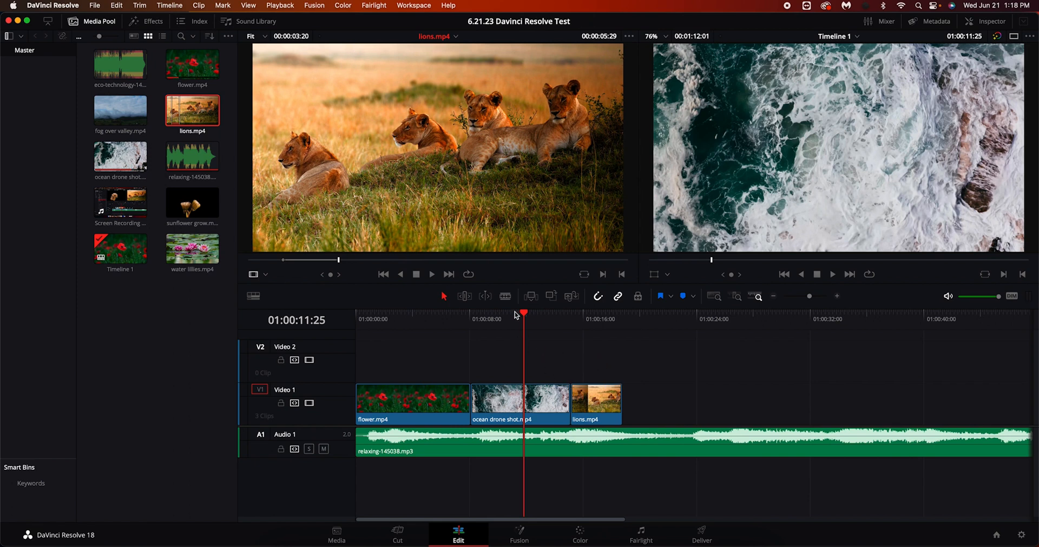
Mark an Out point at 00:00:06:02 in fog over valley.mp4, and add its opening section to Video 1 directly after lions.mp4
{"action": "left_click", "coordinate": [113, 116]}
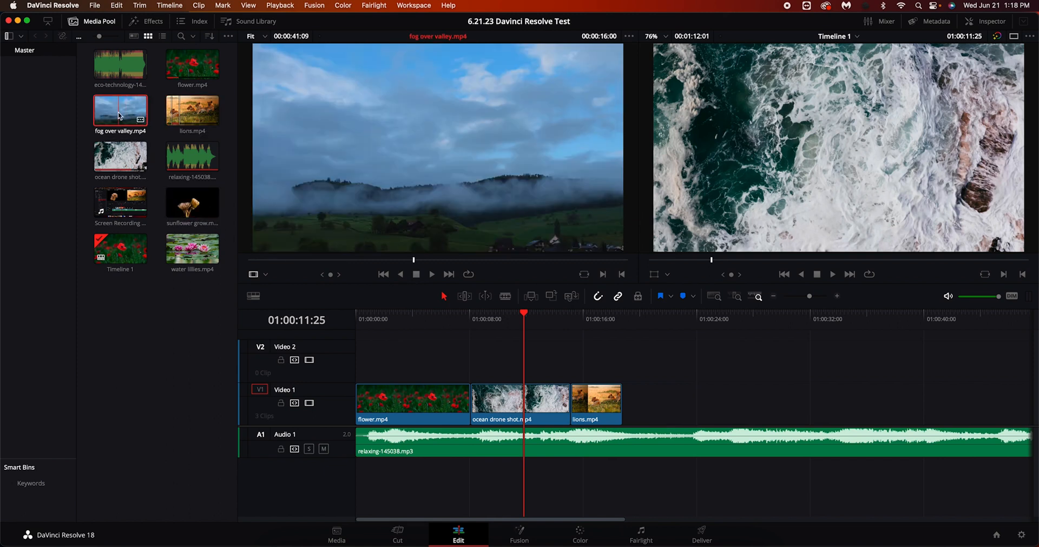
{"action": "mouse_move", "coordinate": [126, 118]}
{"action": "left_mouse_down"}
{"action": "mouse_move", "coordinate": [700, 418]}
{"action": "mouse_move", "coordinate": [626, 420]}
{"action": "mouse_move", "coordinate": [352, 244]}
{"action": "mouse_move", "coordinate": [119, 115]}
{"action": "left_mouse_up"}
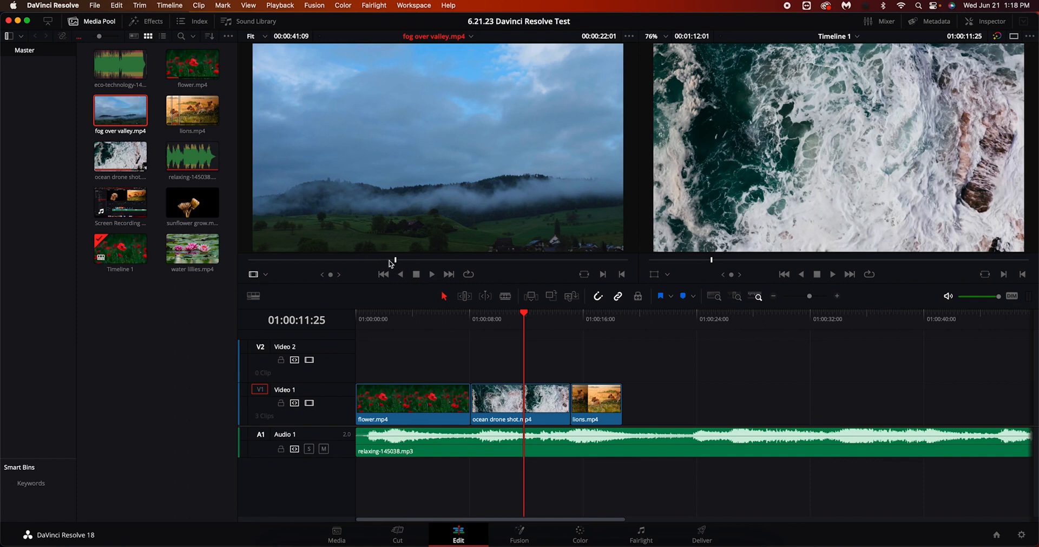
{"action": "left_click_drag", "start_coordinate": [395, 260], "coordinate": [250, 268]}
{"action": "left_click", "coordinate": [430, 274]}
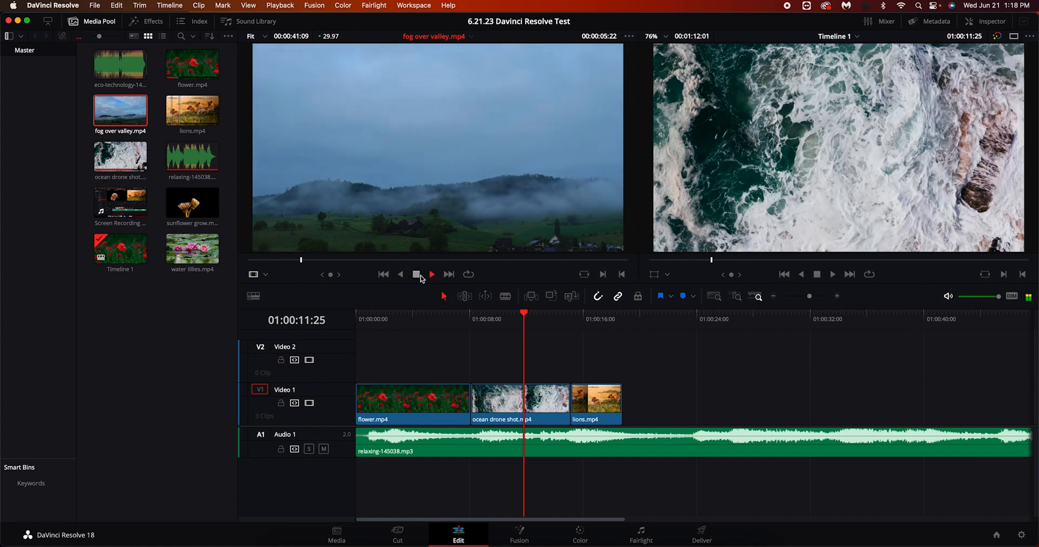
{"action": "left_click", "coordinate": [417, 275]}
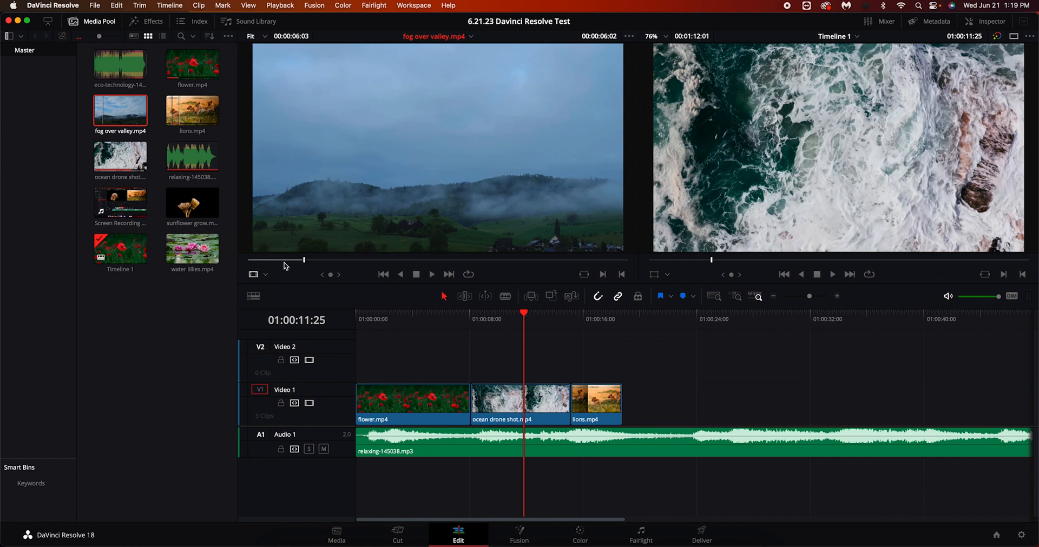
{"action": "left_click_drag", "start_coordinate": [121, 112], "coordinate": [626, 406]}
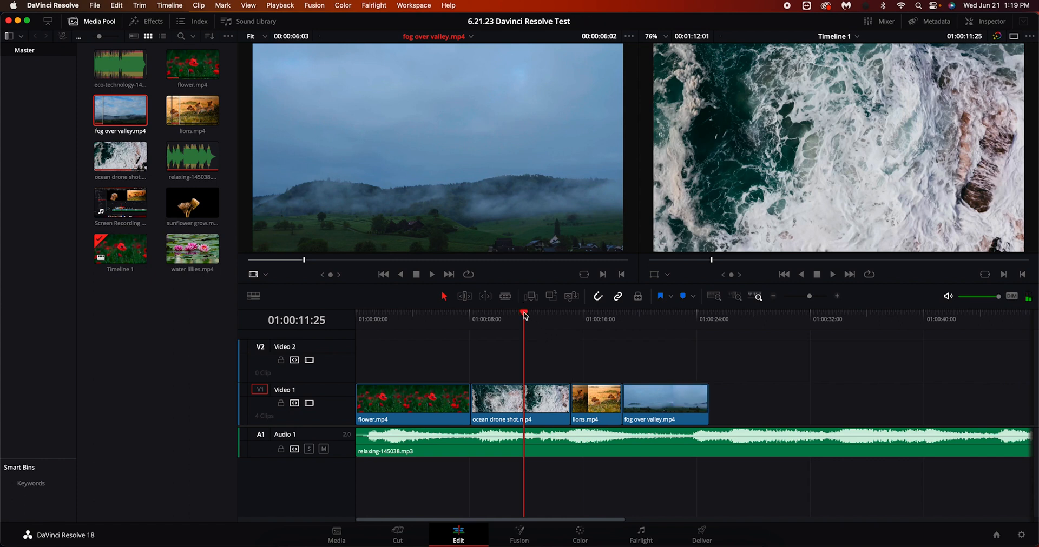
Play the timeline from its beginning through to the fog over valley.mp4 clip
{"action": "left_click_drag", "start_coordinate": [523, 316], "coordinate": [330, 329]}
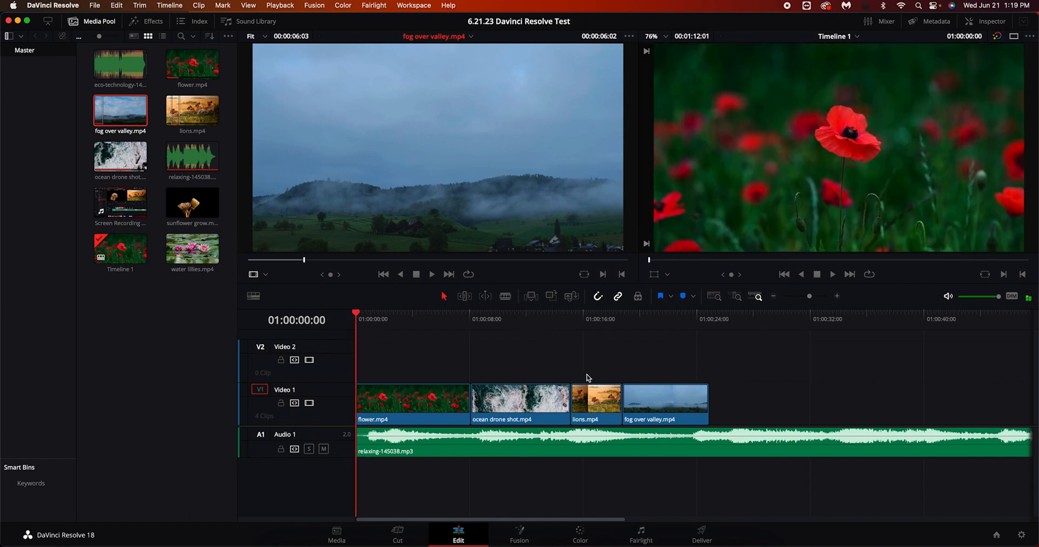
{"action": "left_click", "coordinate": [332, 437]}
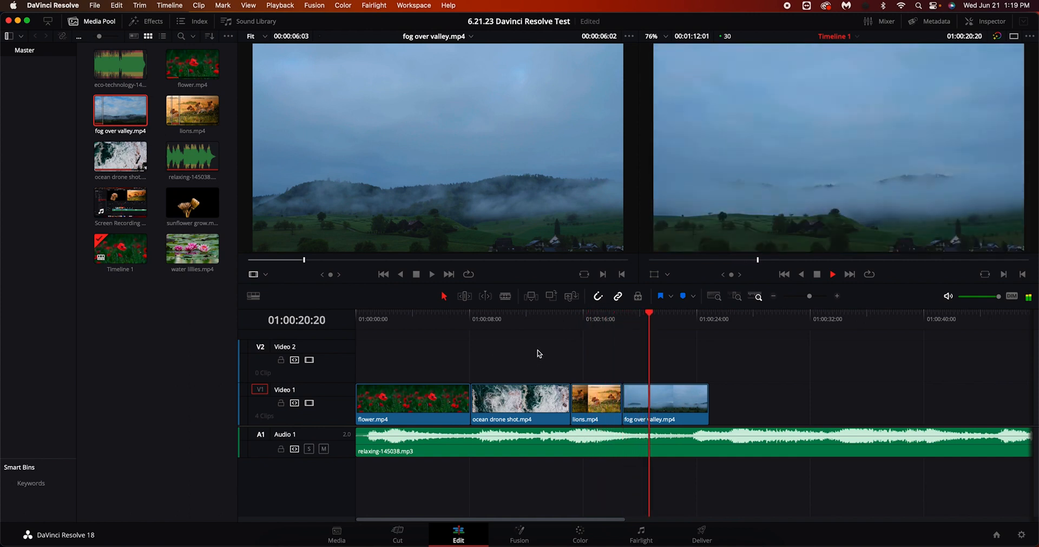
{"action": "key", "text": "space"}
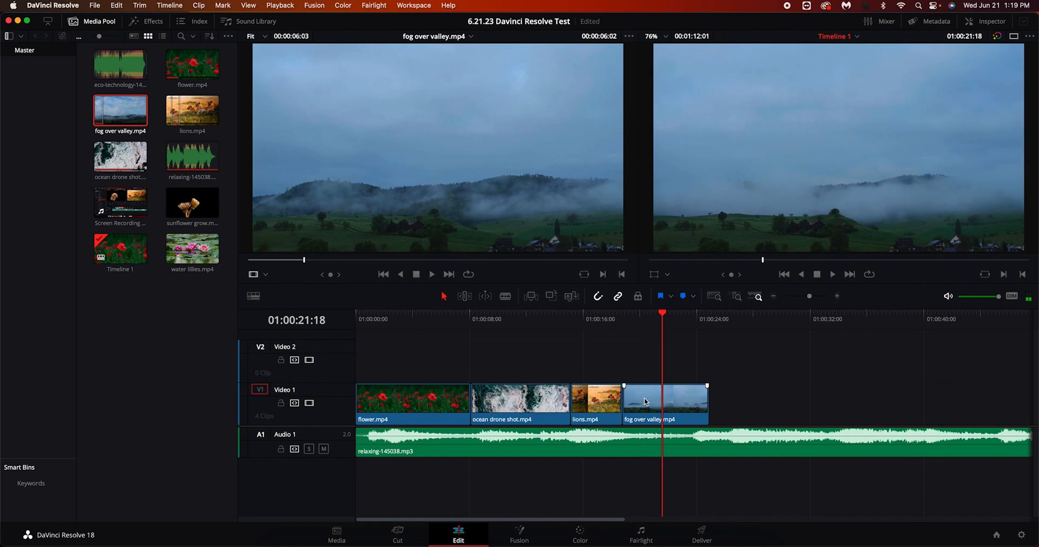
Move fog over valley.mp4 to start at 01:00:21:18 on Video 1, and extend the end of lions.mp4 to meet it
{"action": "left_click_drag", "start_coordinate": [645, 402], "coordinate": [685, 403]}
{"action": "left_click_drag", "start_coordinate": [622, 406], "coordinate": [661, 406]}
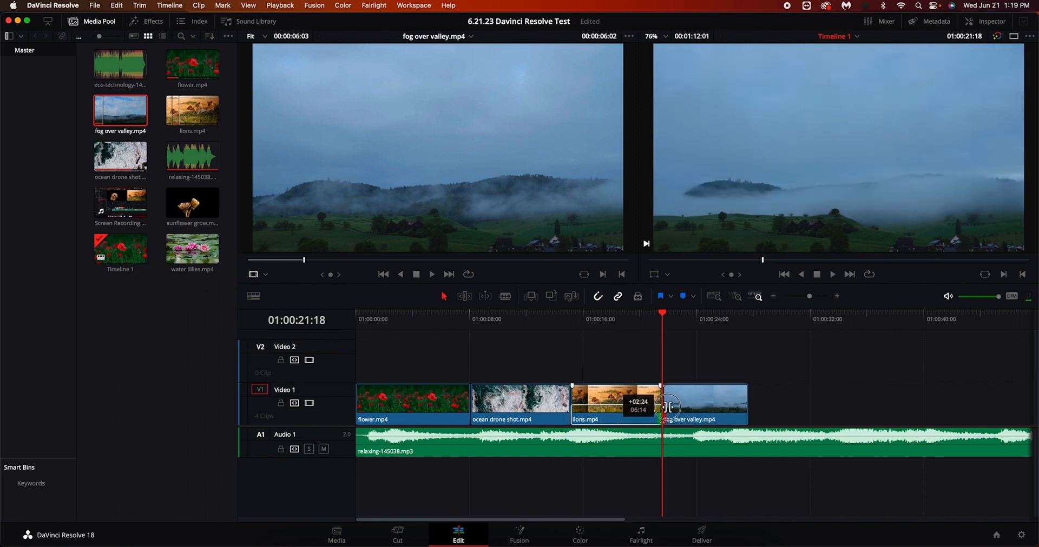
Review ocean drone shot.mp4 on the timeline, and move lions.mp4 earlier to start at 01:00:13:01, overwriting the end of the ocean clip
{"action": "left_click", "coordinate": [503, 337]}
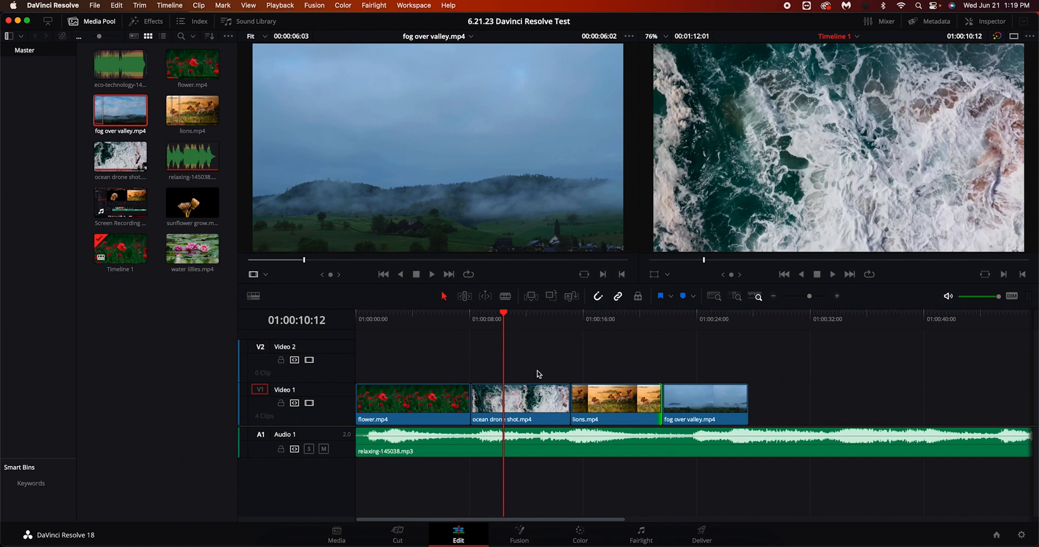
{"action": "key", "text": "space"}
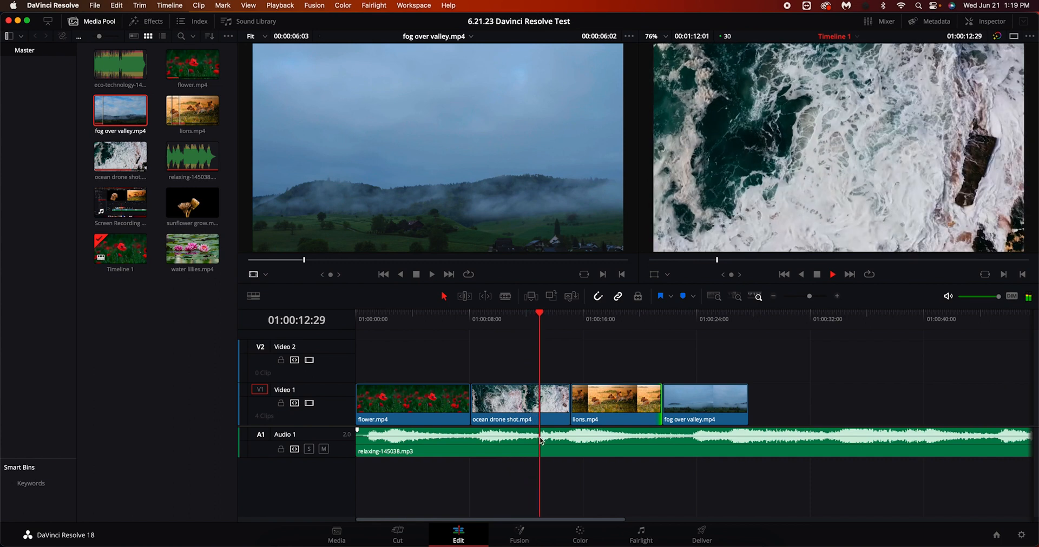
{"action": "key", "text": "space"}
{"action": "left_click_drag", "start_coordinate": [549, 319], "coordinate": [541, 318]}
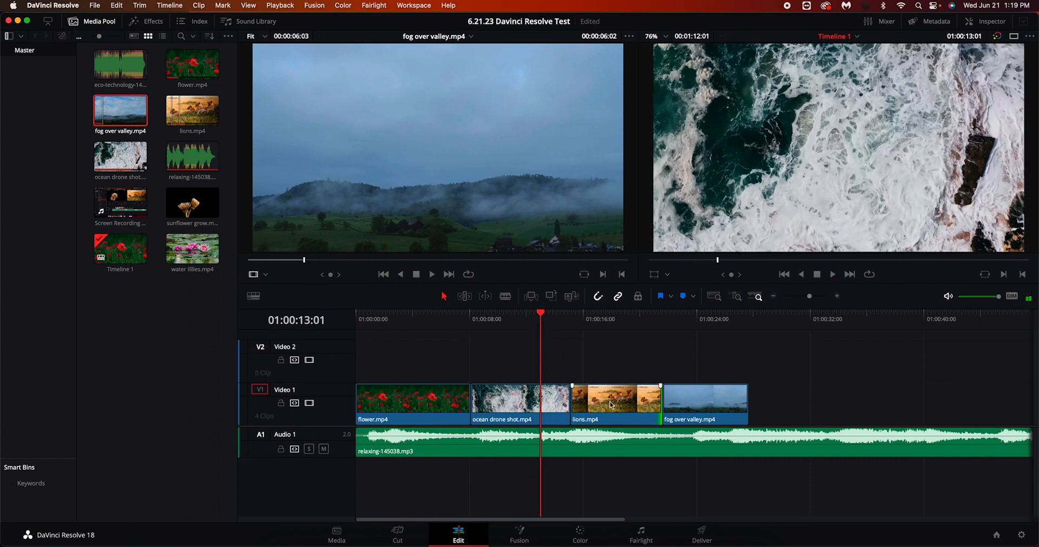
{"action": "left_click_drag", "start_coordinate": [610, 405], "coordinate": [578, 405]}
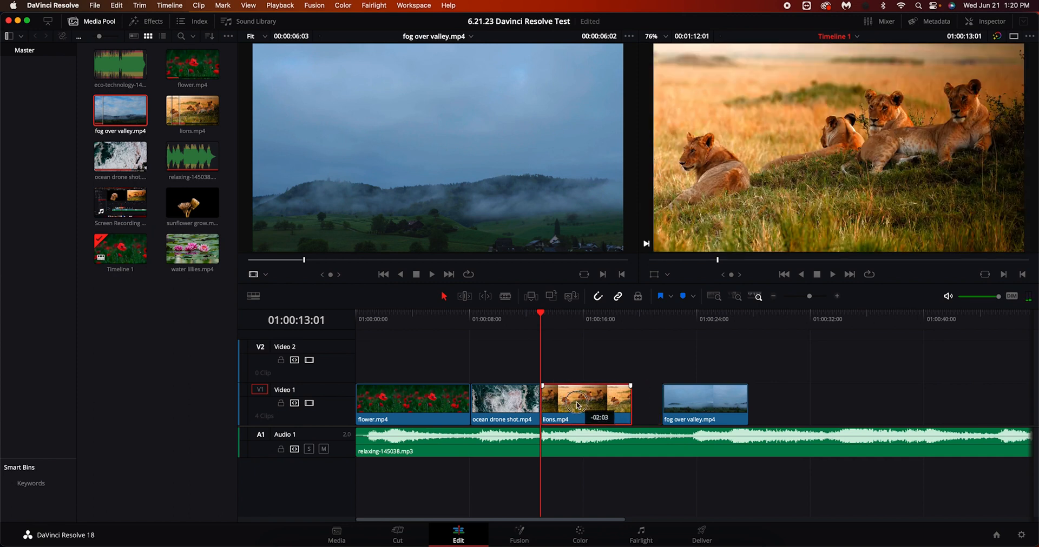
Play the timeline across the cut into lions.mp4, and move fog over valley.mp4 directly after lions.mp4 to close the gap
{"action": "left_click_drag", "start_coordinate": [540, 315], "coordinate": [501, 319]}
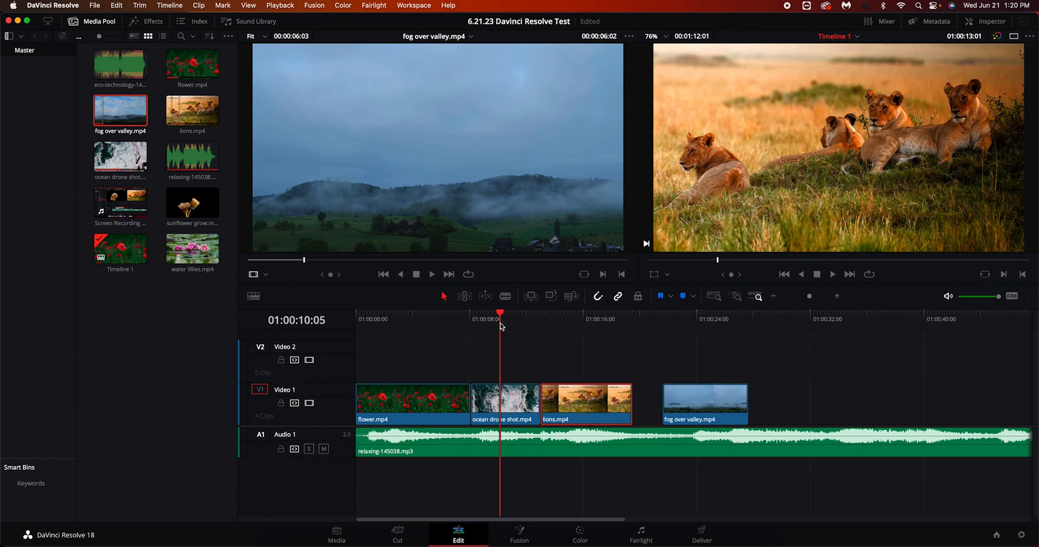
{"action": "key", "text": "space"}
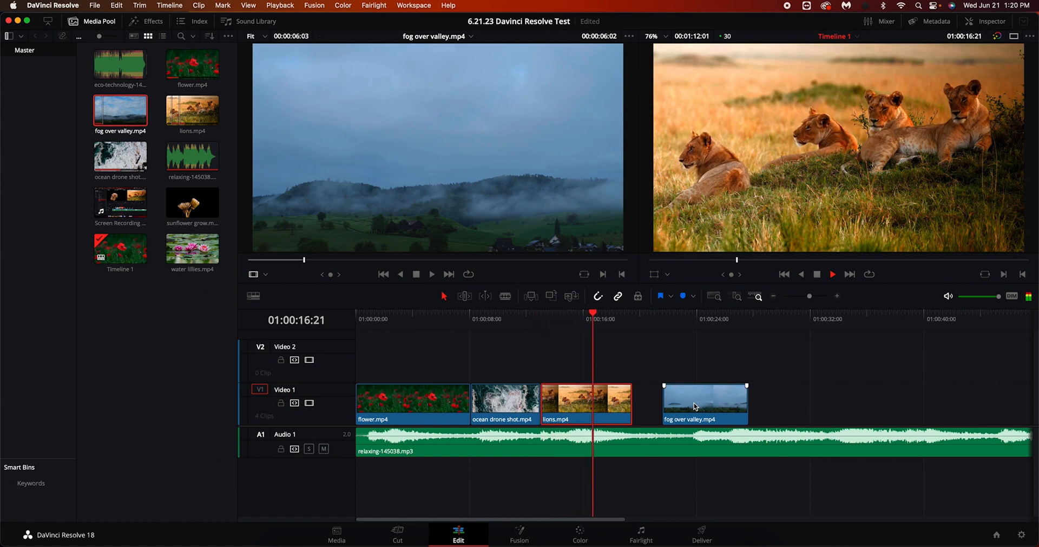
{"action": "left_click_drag", "start_coordinate": [695, 407], "coordinate": [665, 406]}
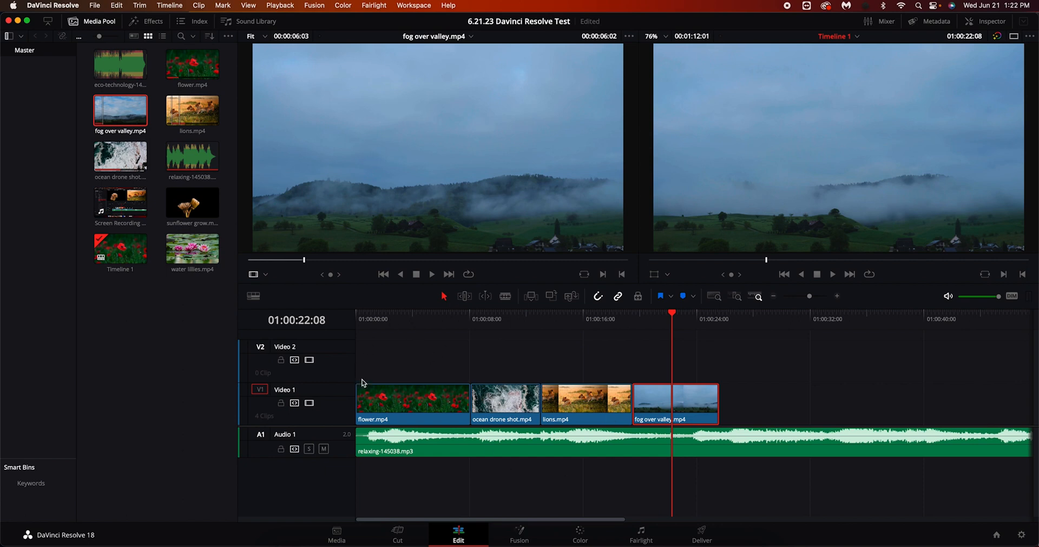
Try rolling the edit point between flower.mp4 and ocean drone shot.mp4 back and forth on Video 1
{"action": "left_click", "coordinate": [359, 397]}
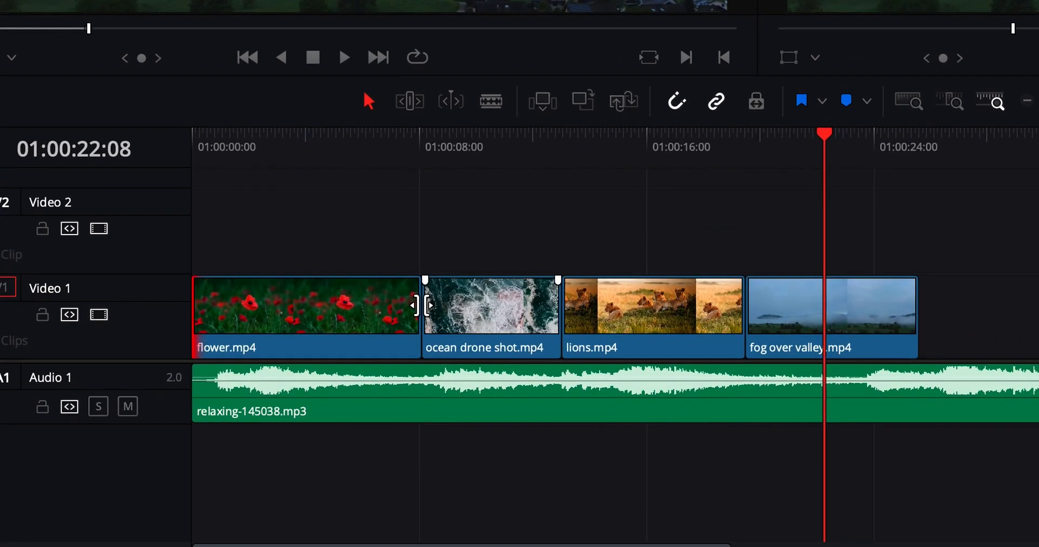
{"action": "left_click", "coordinate": [420, 306]}
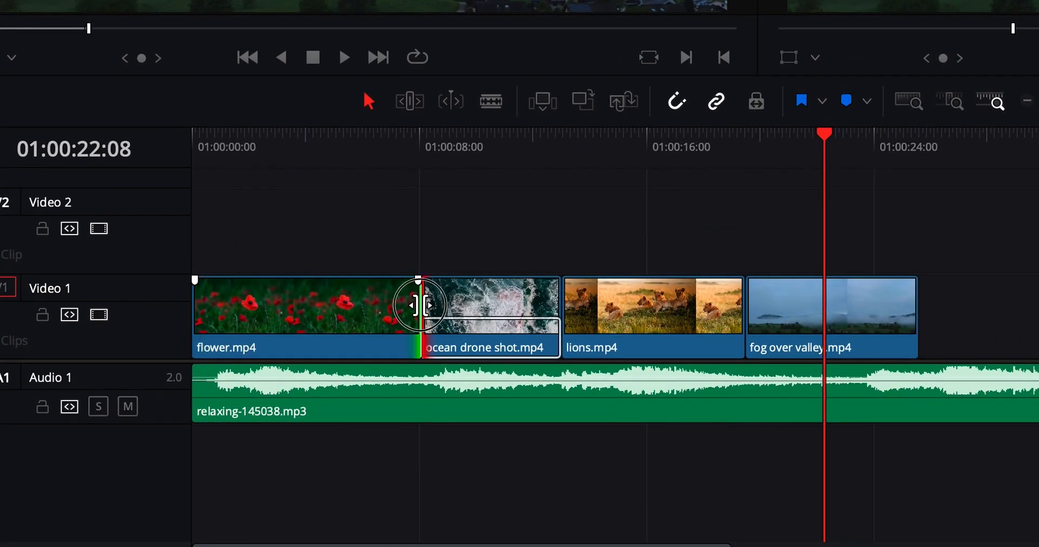
{"action": "left_click_drag", "start_coordinate": [420, 305], "coordinate": [467, 295]}
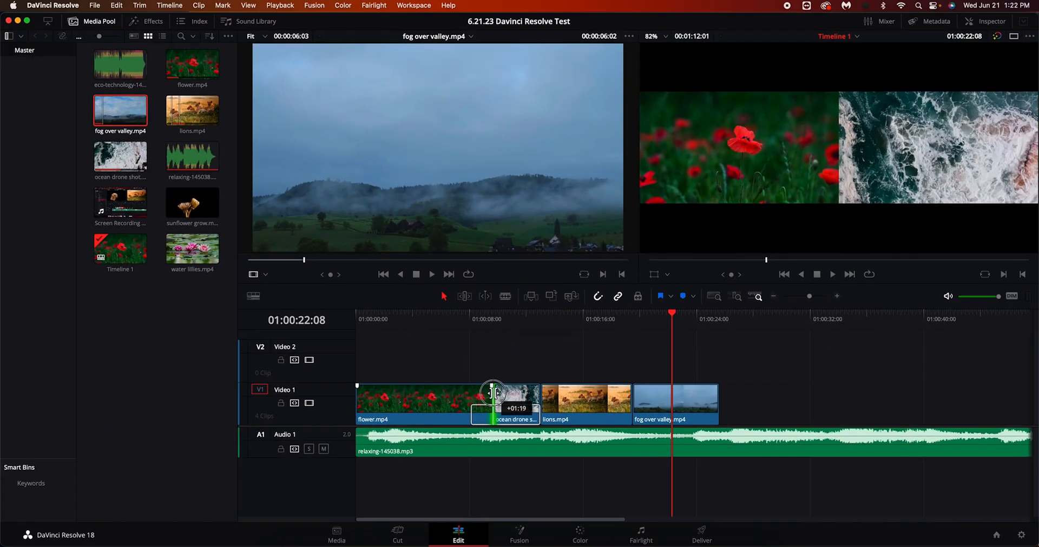
{"action": "mouse_move", "coordinate": [493, 393]}
{"action": "left_mouse_down"}
{"action": "mouse_move", "coordinate": [476, 394]}
{"action": "mouse_move", "coordinate": [490, 393]}
{"action": "left_mouse_up"}
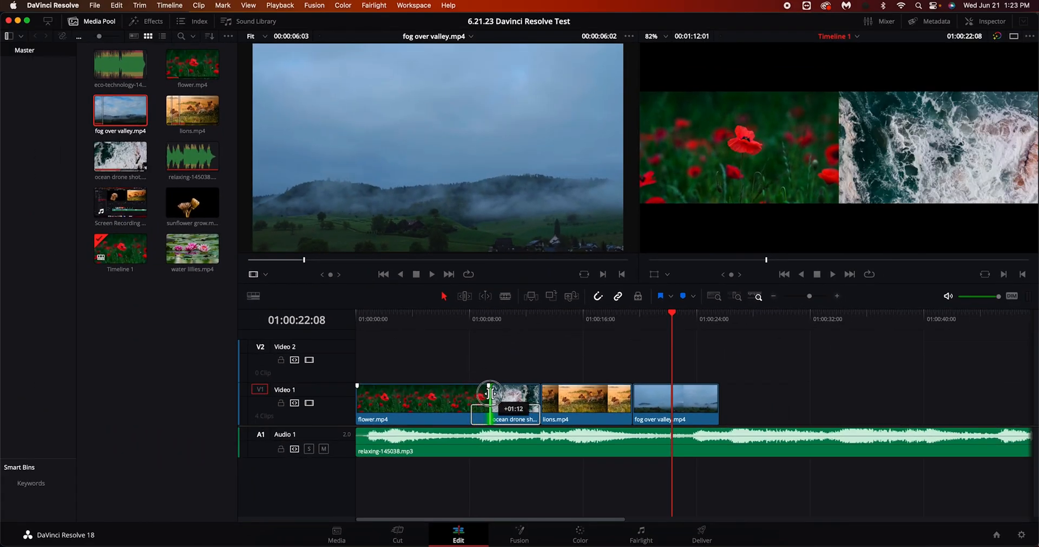
{"action": "left_click_drag", "start_coordinate": [490, 394], "coordinate": [466, 398]}
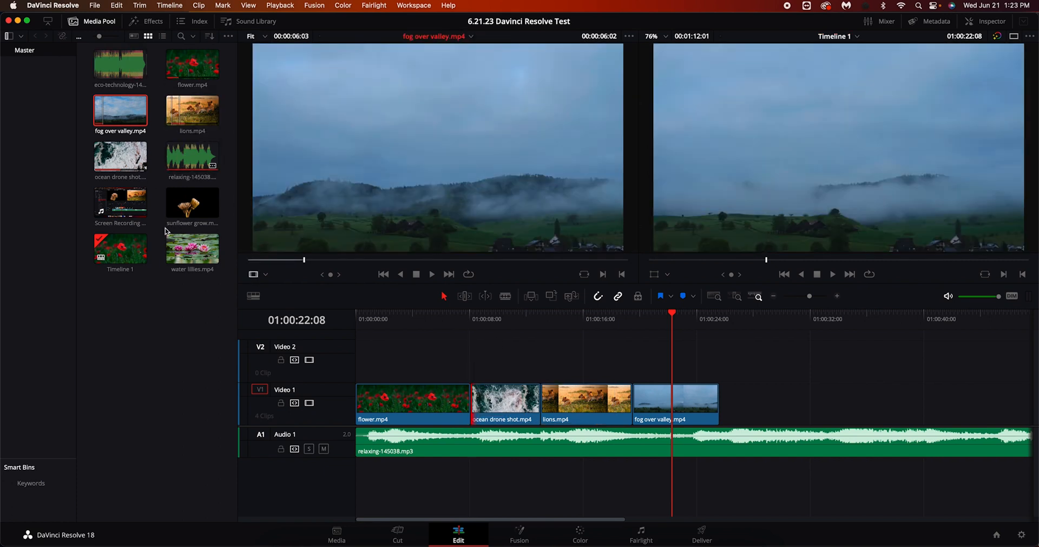
Mark a 00:00:05:22 section of sunflower grow.mp4 with its Out point at 00:00:18:00, and add it directly after fog over valley.mp4
{"action": "left_click", "coordinate": [200, 208]}
{"action": "left_click", "coordinate": [407, 260]}
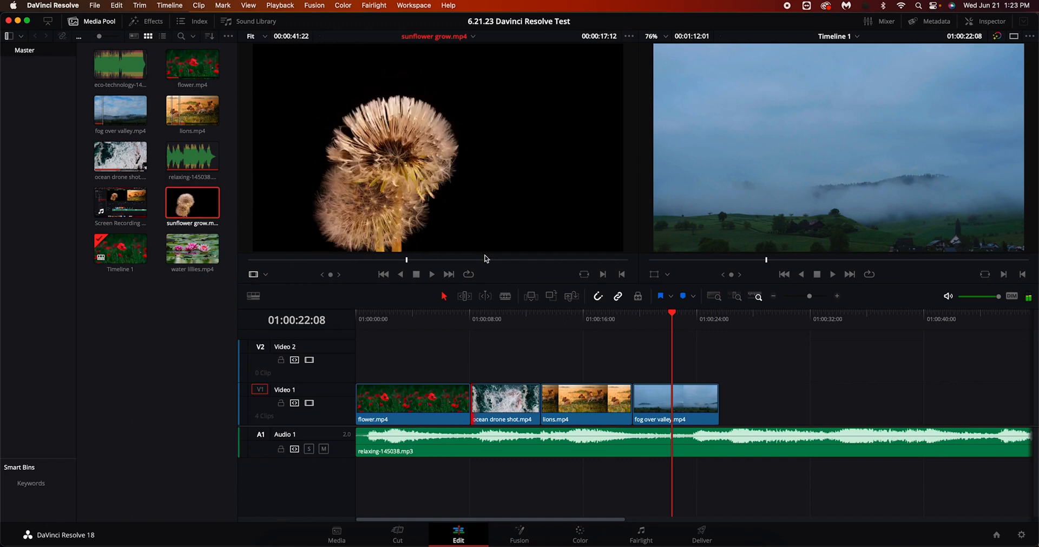
{"action": "left_click_drag", "start_coordinate": [474, 261], "coordinate": [361, 263]}
{"action": "key", "text": "o"}
{"action": "key", "text": "i"}
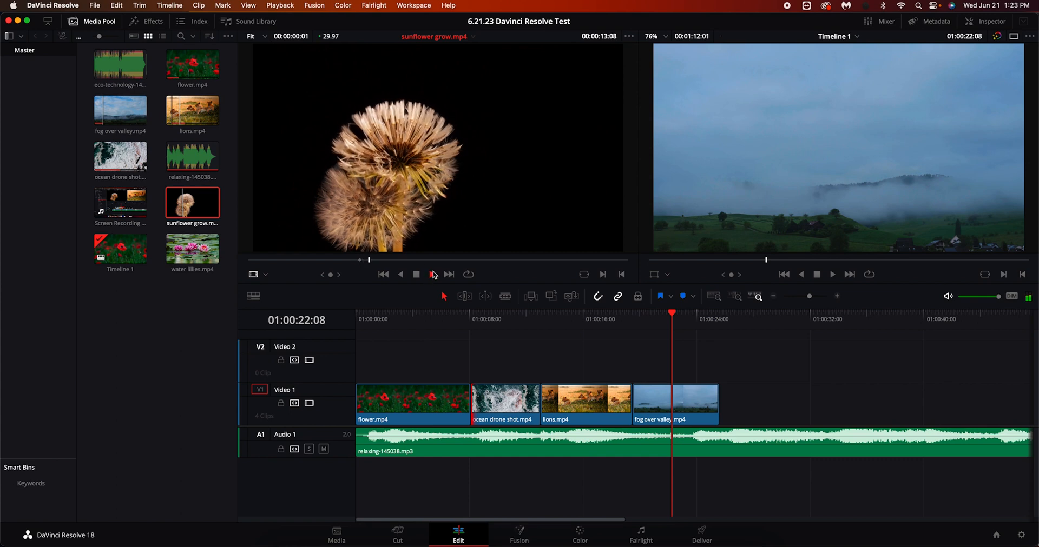
{"action": "key", "text": "o"}
{"action": "key", "text": "space"}
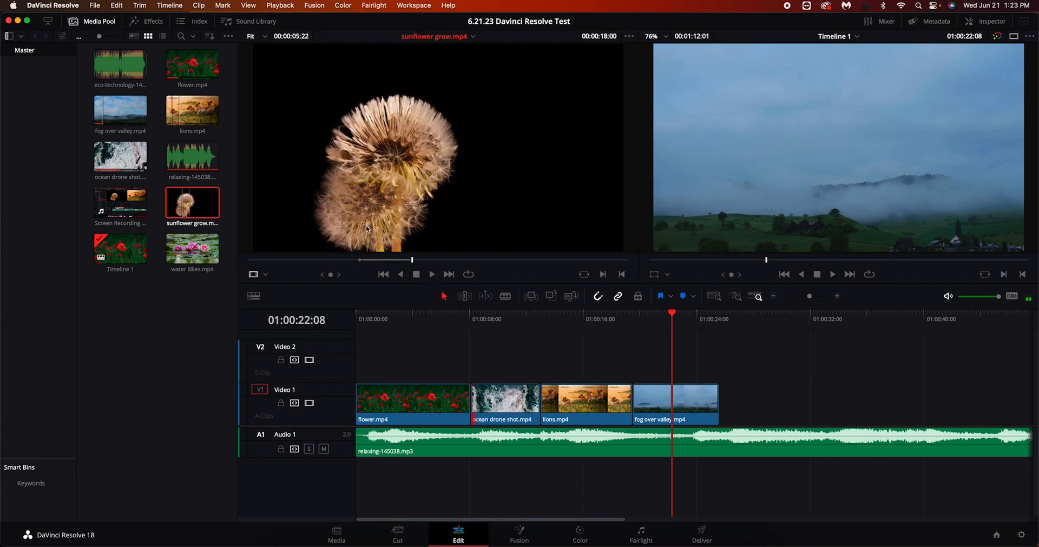
{"action": "left_click_drag", "start_coordinate": [190, 207], "coordinate": [728, 407]}
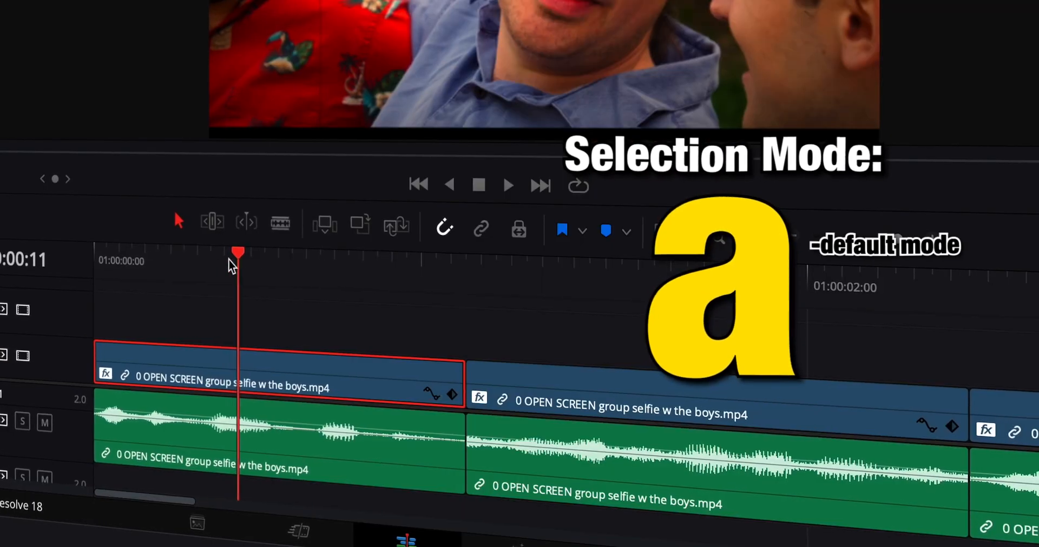
In the group selfie timeline, trim both ends of the first video clip in Selection Mode, and move it 4 frames later
{"action": "mouse_move", "coordinate": [230, 258]}
{"action": "left_mouse_down"}
{"action": "mouse_move", "coordinate": [154, 268]}
{"action": "mouse_move", "coordinate": [215, 285]}
{"action": "mouse_move", "coordinate": [232, 276]}
{"action": "left_mouse_up"}
{"action": "left_click_drag", "start_coordinate": [457, 373], "coordinate": [356, 377]}
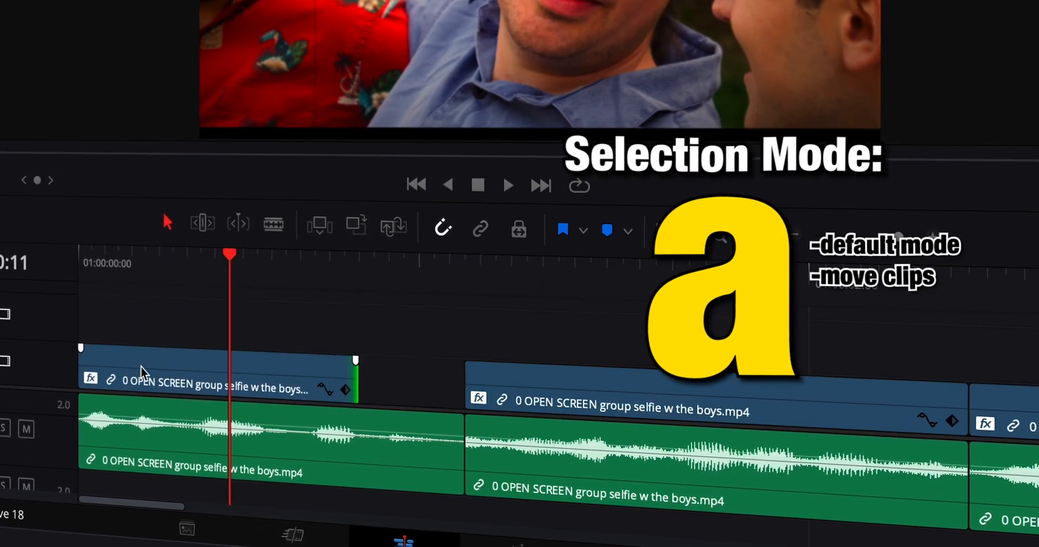
{"action": "left_click_drag", "start_coordinate": [83, 373], "coordinate": [149, 373]}
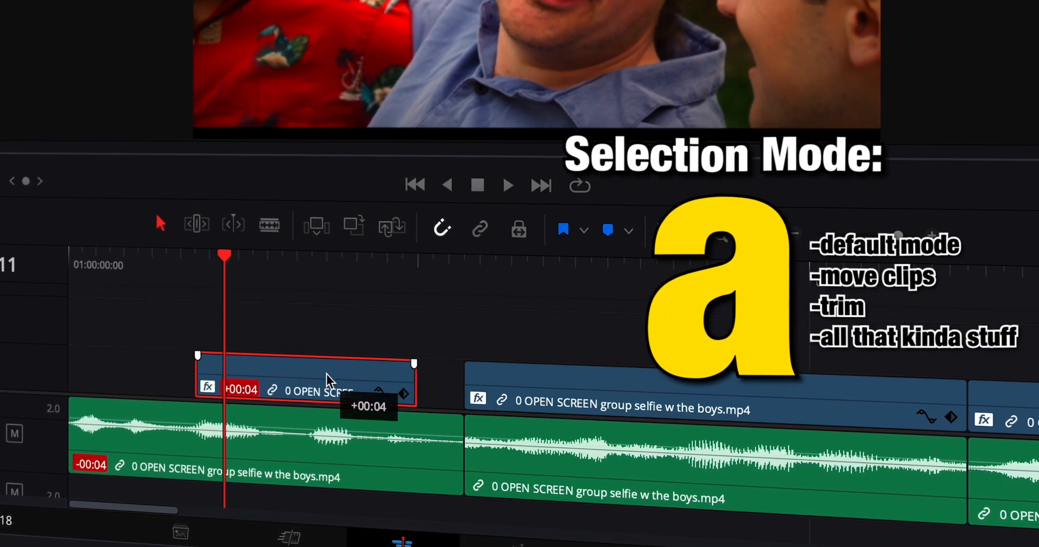
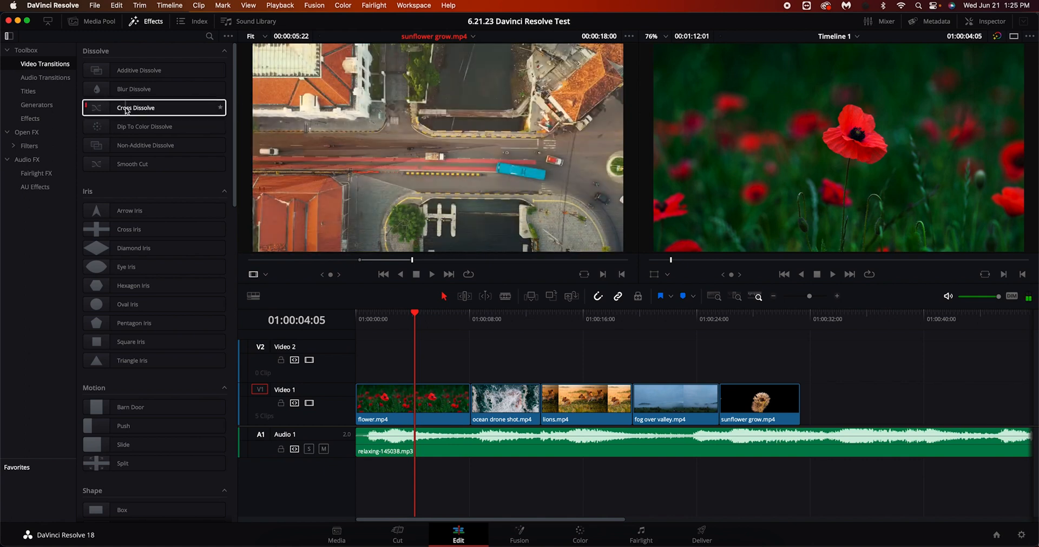
Add a Cross Dissolve at the start of ocean drone shot.mp4, and play the timeline across the transition
{"action": "left_click_drag", "start_coordinate": [126, 110], "coordinate": [478, 400]}
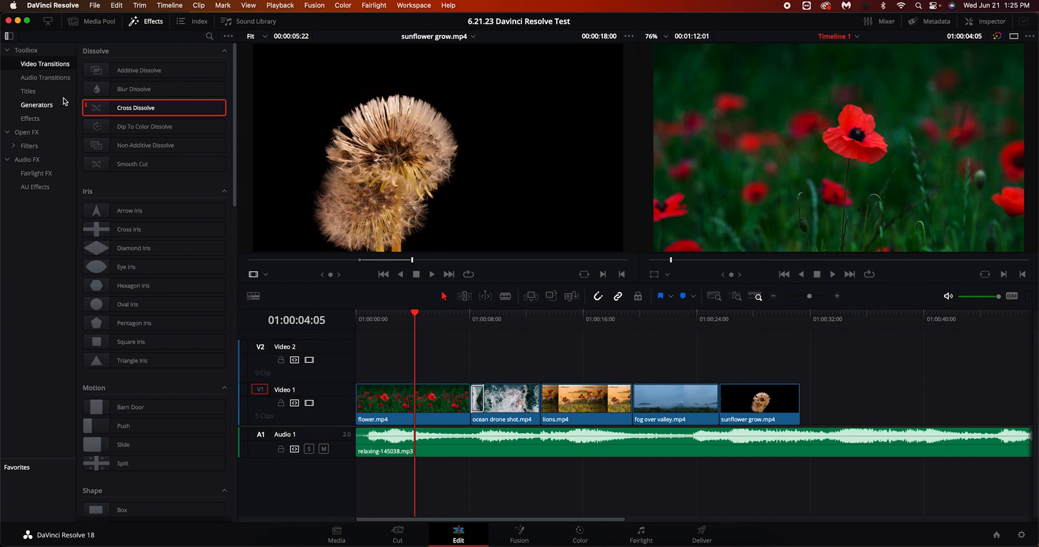
{"action": "left_click_drag", "start_coordinate": [135, 108], "coordinate": [480, 405]}
{"action": "mouse_move", "coordinate": [453, 322]}
{"action": "left_mouse_down"}
{"action": "mouse_move", "coordinate": [440, 320]}
{"action": "mouse_move", "coordinate": [452, 320]}
{"action": "left_mouse_up"}
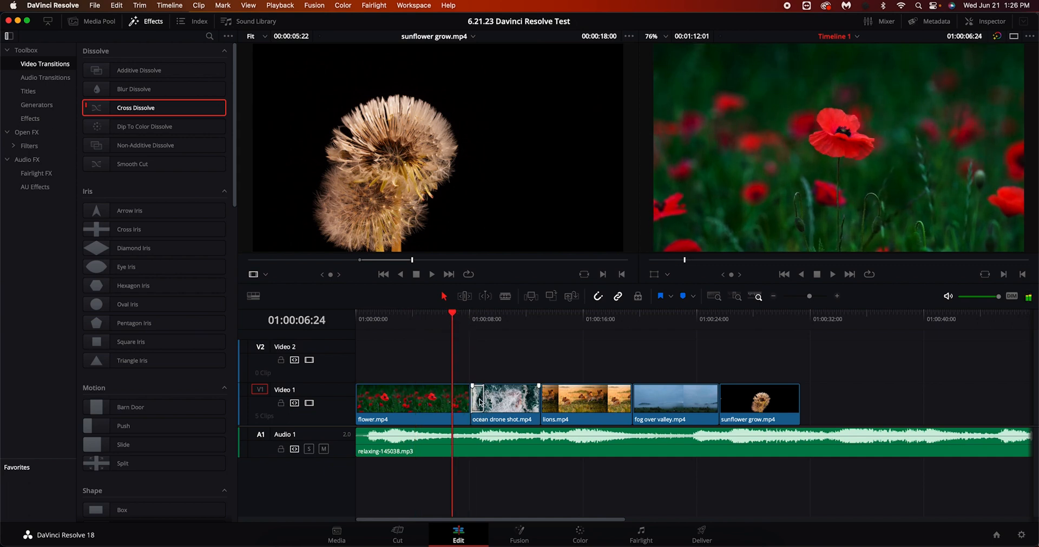
{"action": "key", "text": "space"}
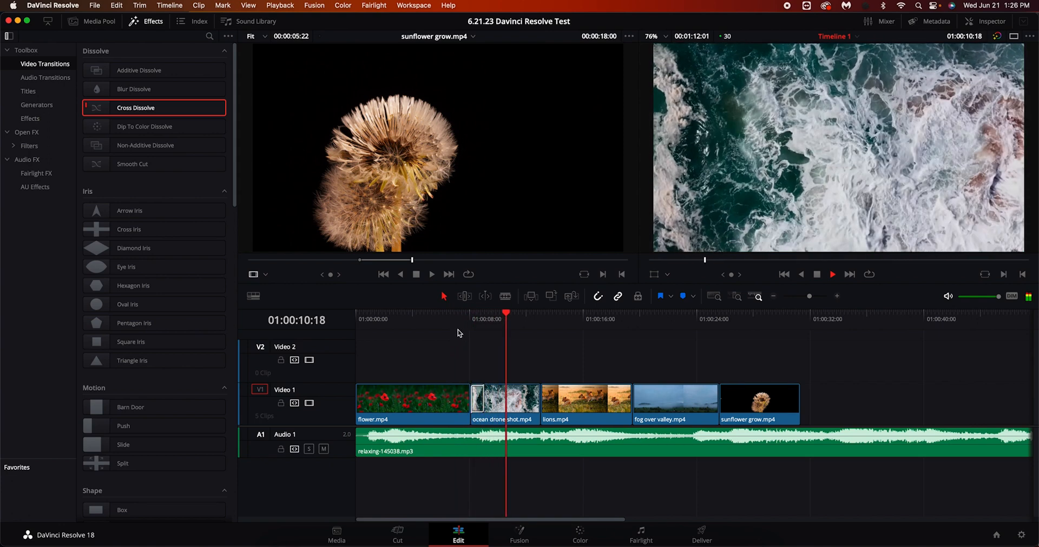
Add a Cross Dissolve lengthened to 03:08 between ocean drone shot.mp4 and lions.mp4, and play the timeline across it
{"action": "left_click_drag", "start_coordinate": [554, 322], "coordinate": [530, 323]}
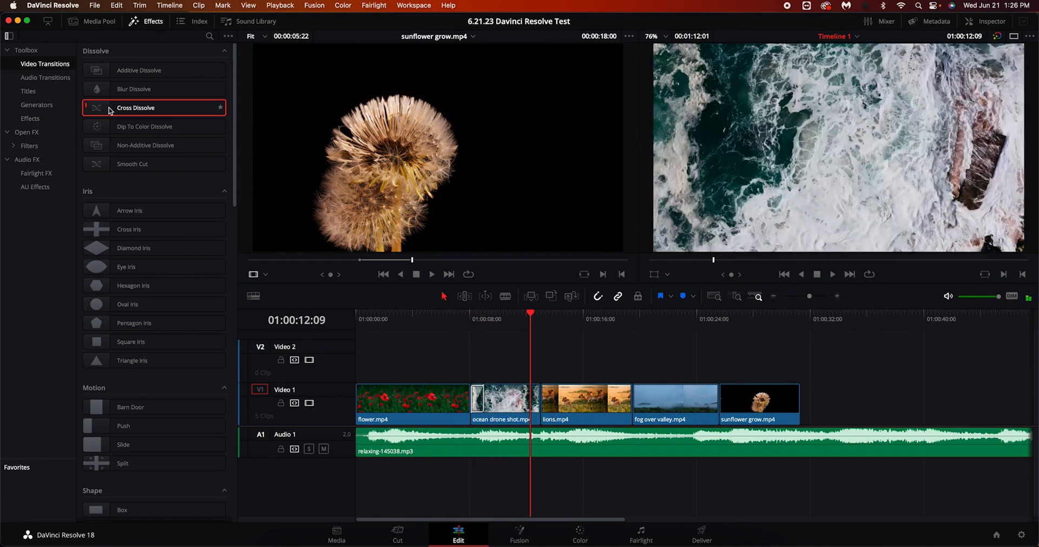
{"action": "mouse_move", "coordinate": [110, 111]}
{"action": "left_mouse_down"}
{"action": "mouse_move", "coordinate": [558, 332]}
{"action": "mouse_move", "coordinate": [542, 416]}
{"action": "mouse_move", "coordinate": [541, 404]}
{"action": "left_mouse_up"}
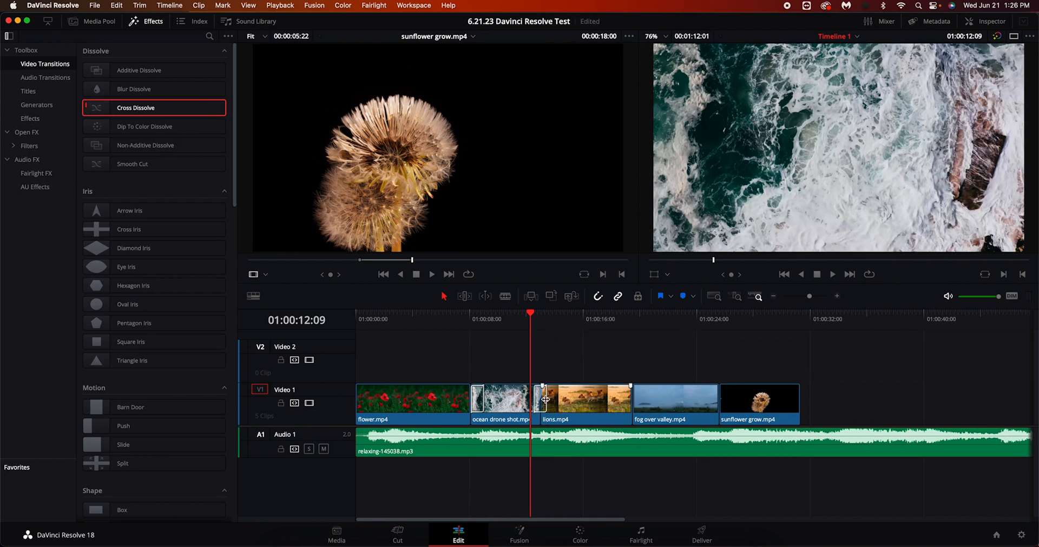
{"action": "mouse_move", "coordinate": [546, 399]}
{"action": "left_mouse_down"}
{"action": "mouse_move", "coordinate": [581, 403]}
{"action": "mouse_move", "coordinate": [553, 402]}
{"action": "mouse_move", "coordinate": [578, 403]}
{"action": "mouse_move", "coordinate": [563, 399]}
{"action": "left_mouse_up"}
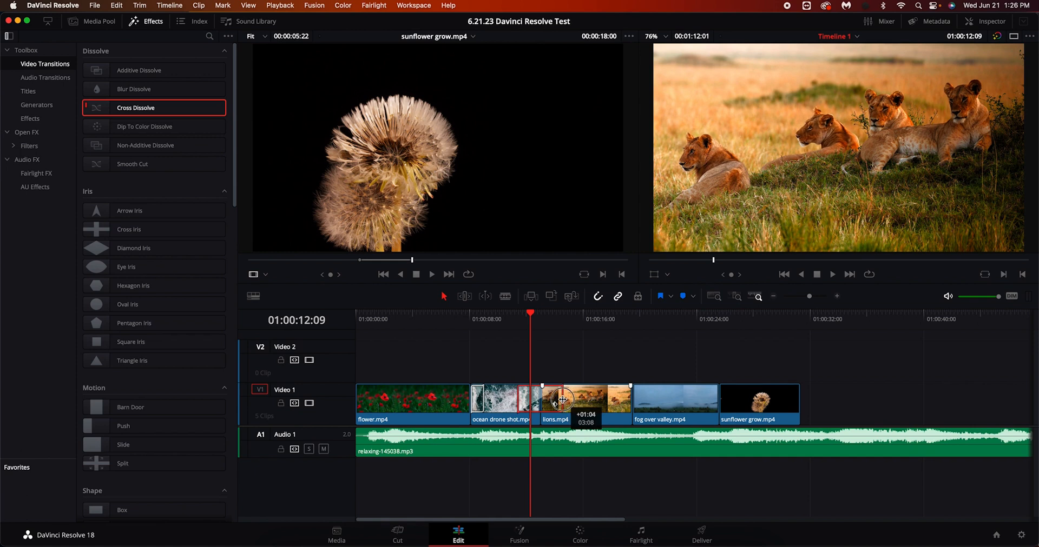
{"action": "left_click", "coordinate": [507, 318]}
{"action": "key", "text": "space"}
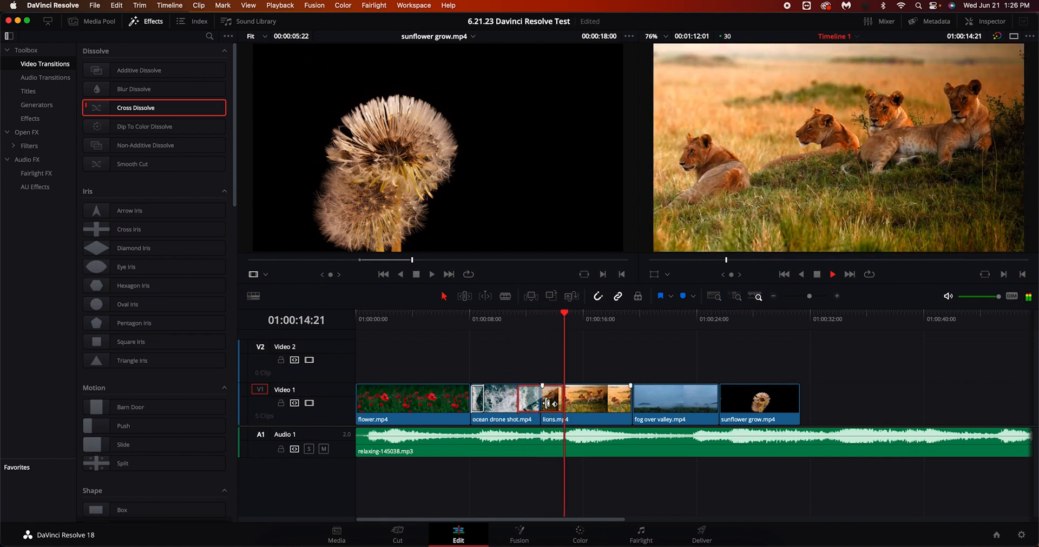
{"action": "key", "text": "space"}
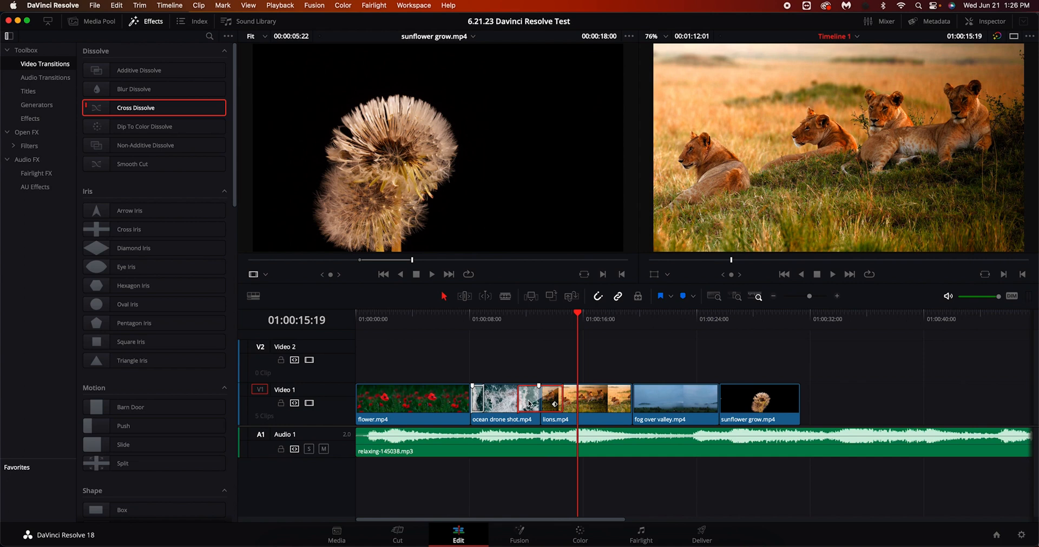
Replace the Cross Dissolve between ocean drone shot.mp4 and lions.mp4 with a Spiral Wipe, and place the playhead just before it
{"action": "scroll", "coordinate": [130, 250], "scroll_direction": "down", "scroll_amount": 5}
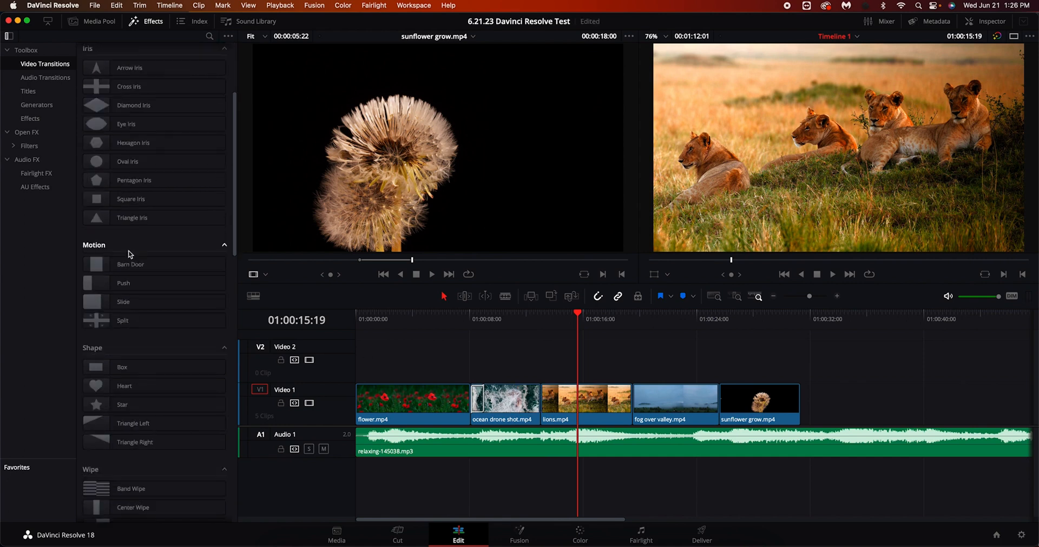
{"action": "scroll", "coordinate": [125, 281], "scroll_direction": "down", "scroll_amount": 5}
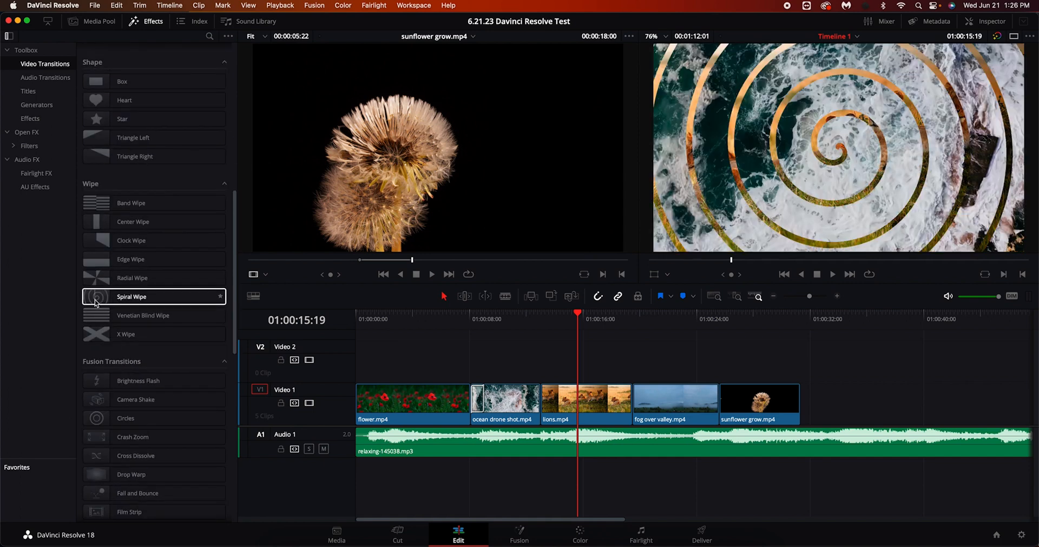
{"action": "left_click_drag", "start_coordinate": [117, 299], "coordinate": [545, 406]}
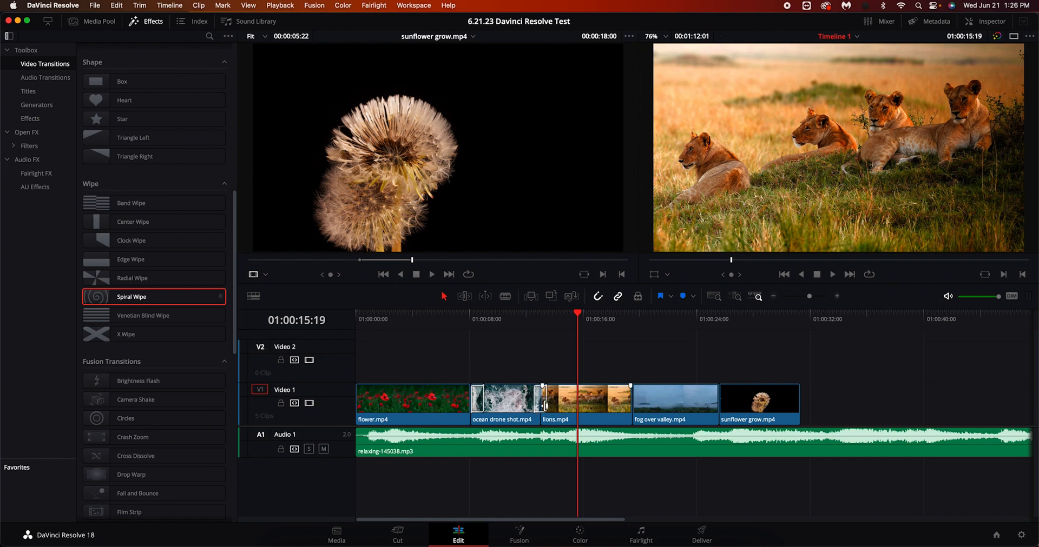
{"action": "left_click", "coordinate": [531, 323]}
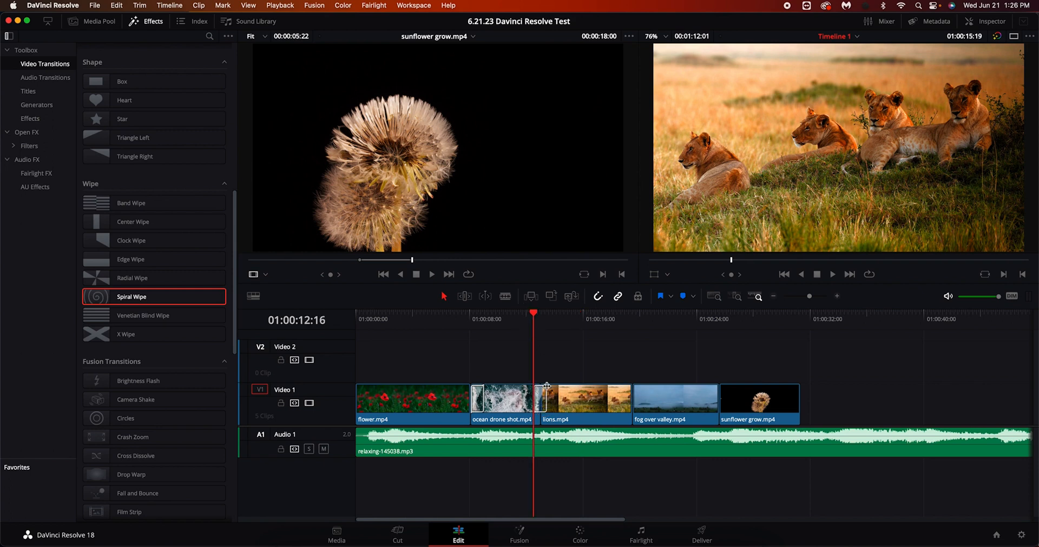
Lengthen the Spiral Wipe between ocean drone shot.mp4 and lions.mp4 to 3.6 seconds, playing the timeline across it before and after
{"action": "key", "text": "space"}
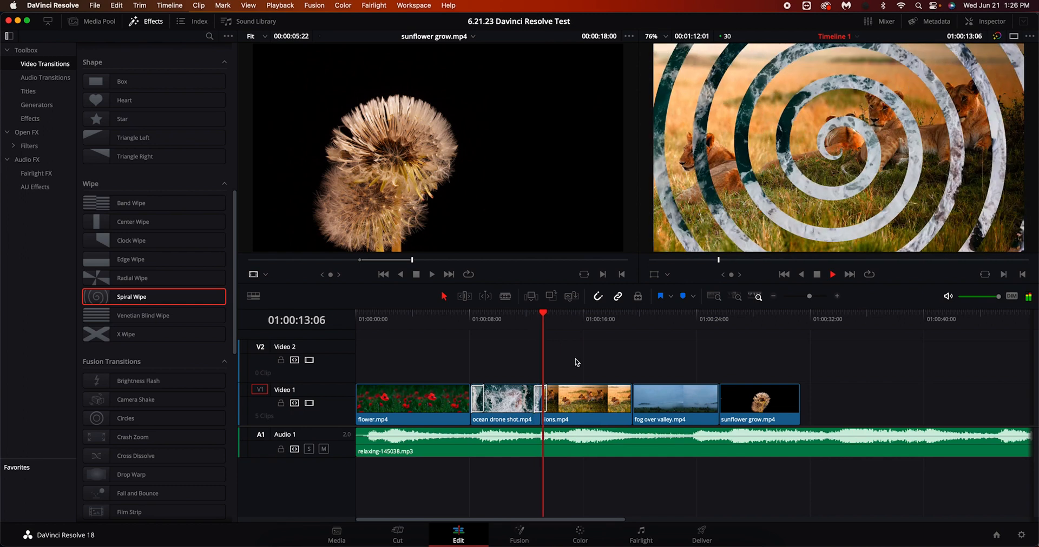
{"action": "key", "text": "space"}
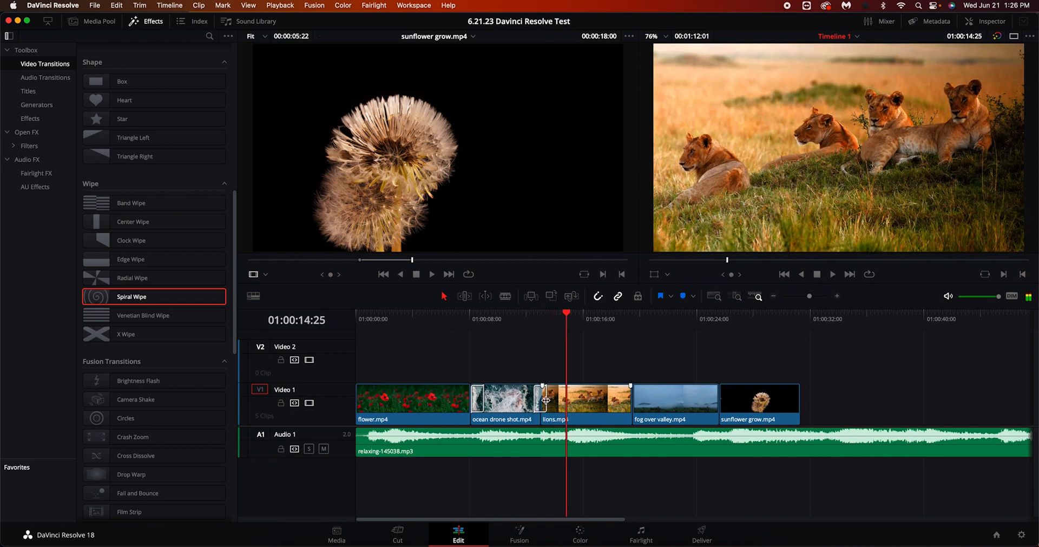
{"action": "mouse_move", "coordinate": [548, 396]}
{"action": "left_mouse_down"}
{"action": "mouse_move", "coordinate": [582, 398]}
{"action": "mouse_move", "coordinate": [564, 397]}
{"action": "left_mouse_up"}
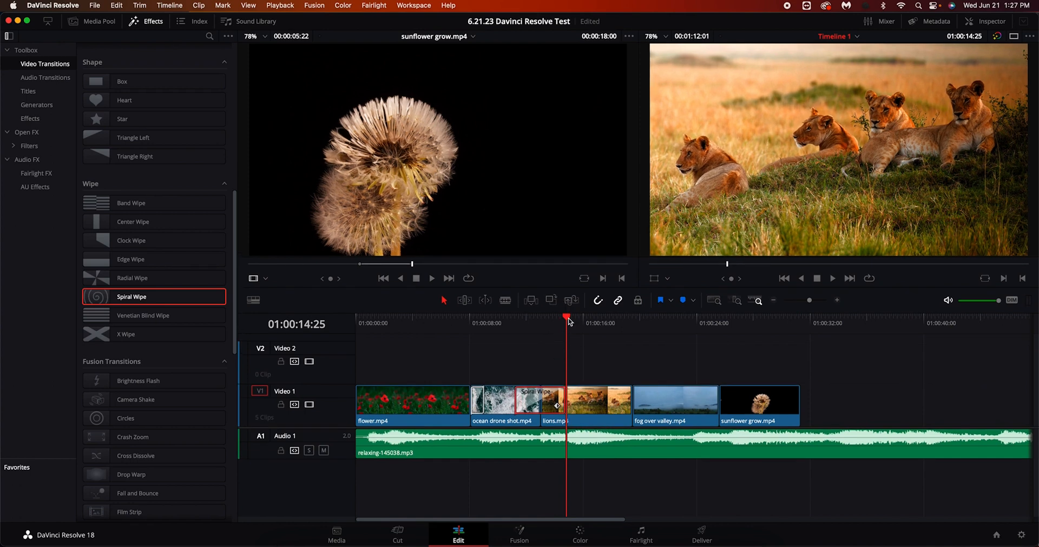
{"action": "left_click_drag", "start_coordinate": [565, 324], "coordinate": [502, 335]}
{"action": "key", "text": "space"}
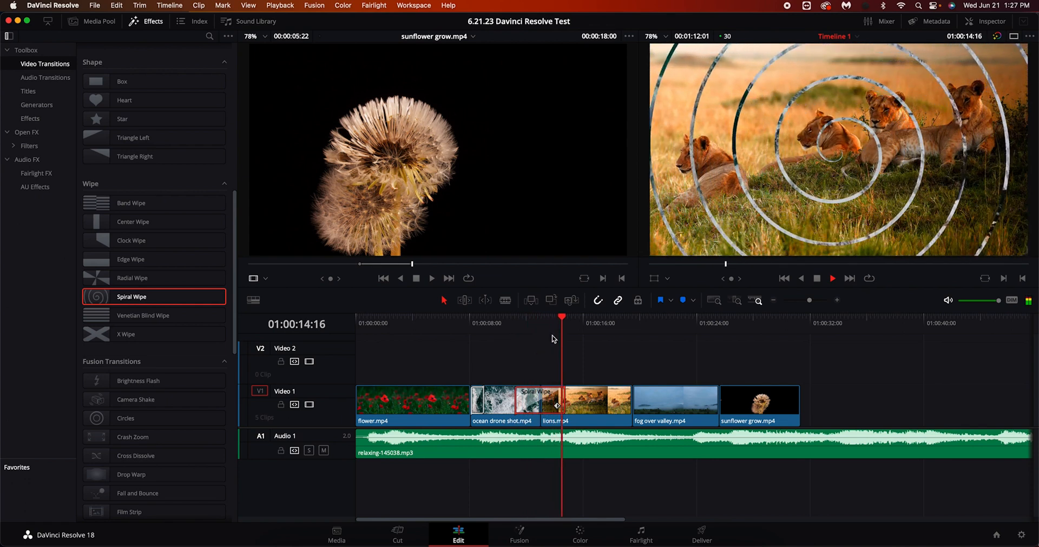
{"action": "left_click", "coordinate": [545, 323]}
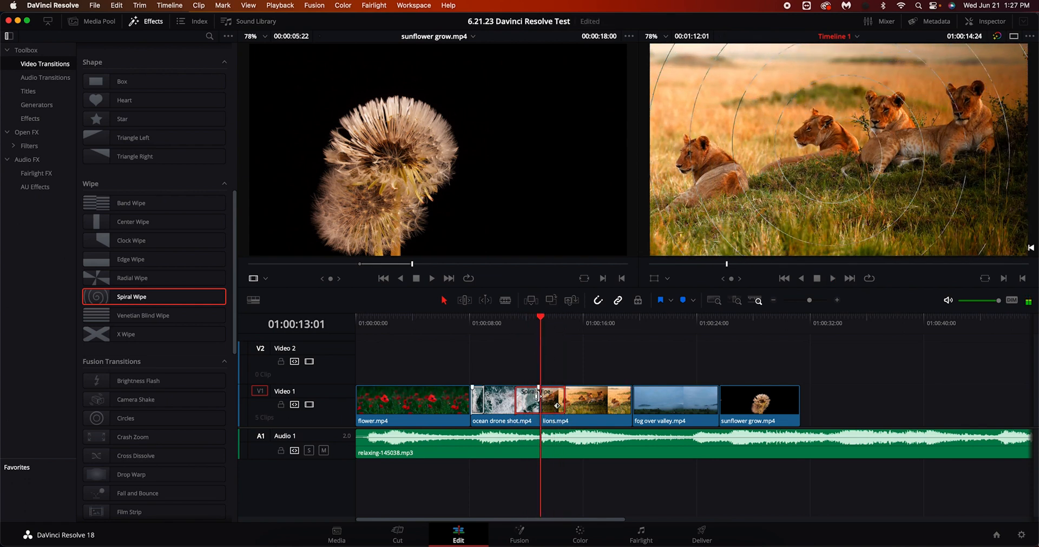
Select the Spiral Wipe transition and show its settings in the Inspector
{"action": "left_click", "coordinate": [513, 351]}
{"action": "left_click", "coordinate": [533, 403]}
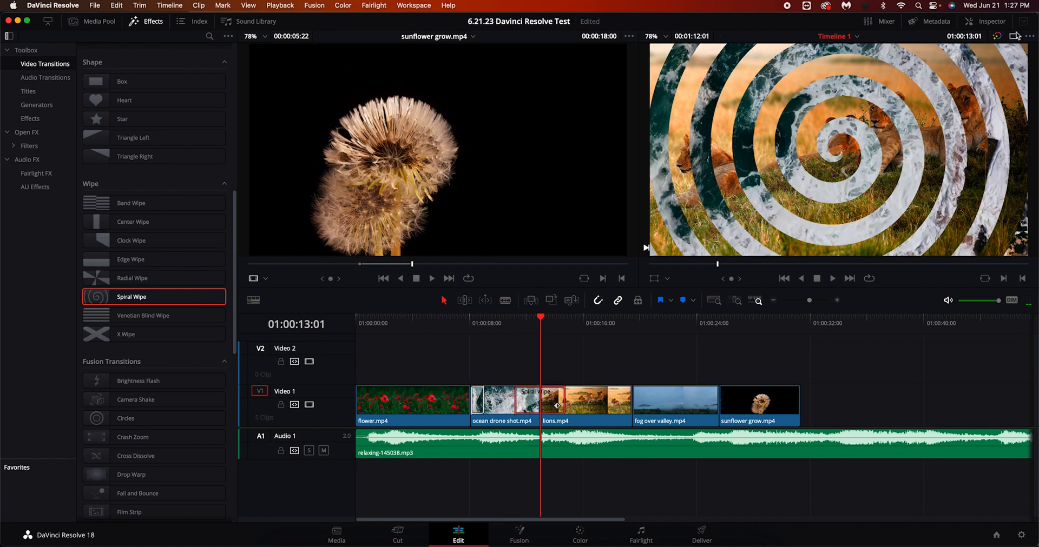
{"action": "left_click", "coordinate": [978, 25]}
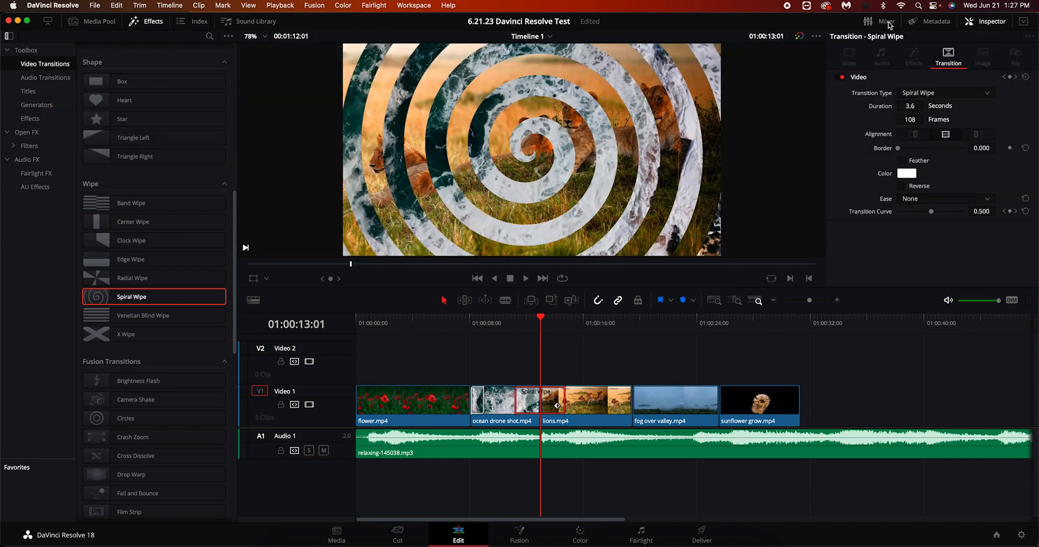
Try a slight rotation on the lions.mp4 clip, and reset its rotation angle
{"action": "left_click", "coordinate": [595, 405]}
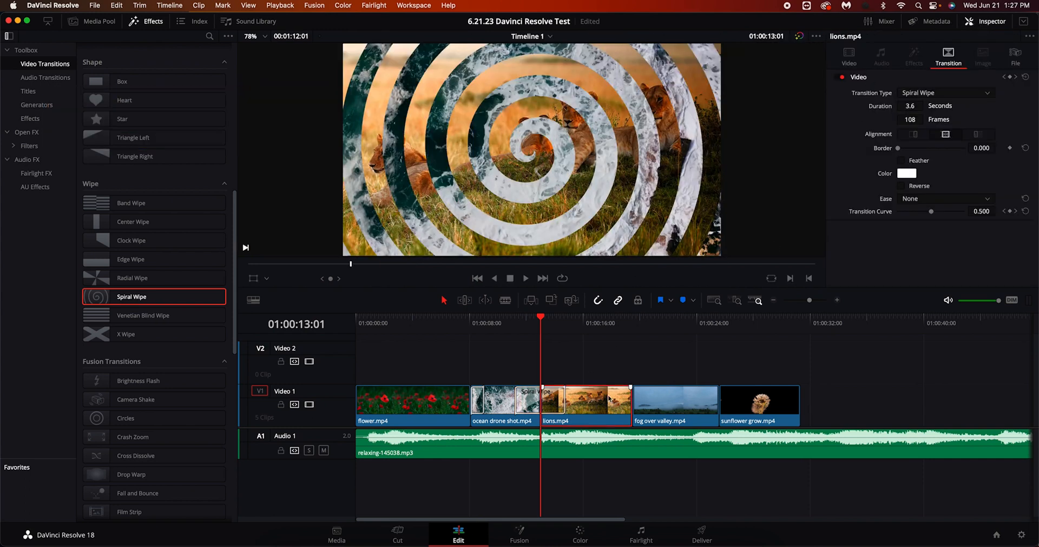
{"action": "left_click", "coordinate": [848, 55]}
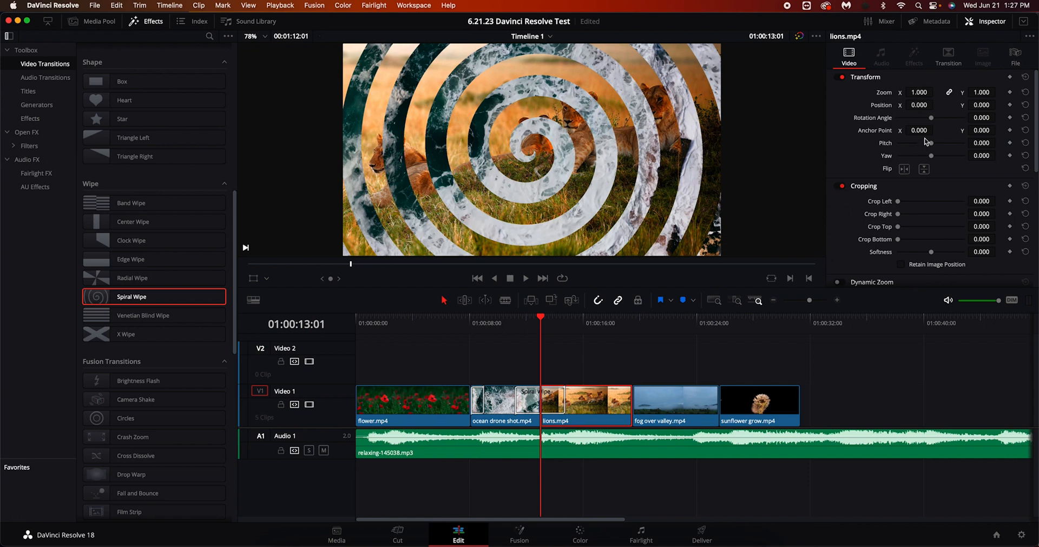
{"action": "mouse_move", "coordinate": [929, 119]}
{"action": "left_mouse_down"}
{"action": "mouse_move", "coordinate": [941, 120]}
{"action": "mouse_move", "coordinate": [923, 120]}
{"action": "left_mouse_up"}
{"action": "left_click", "coordinate": [1024, 118]}
Set the Spiral Wipe's duration to 4.3 seconds and give it a feathered border of 87.940
{"action": "left_click", "coordinate": [533, 402]}
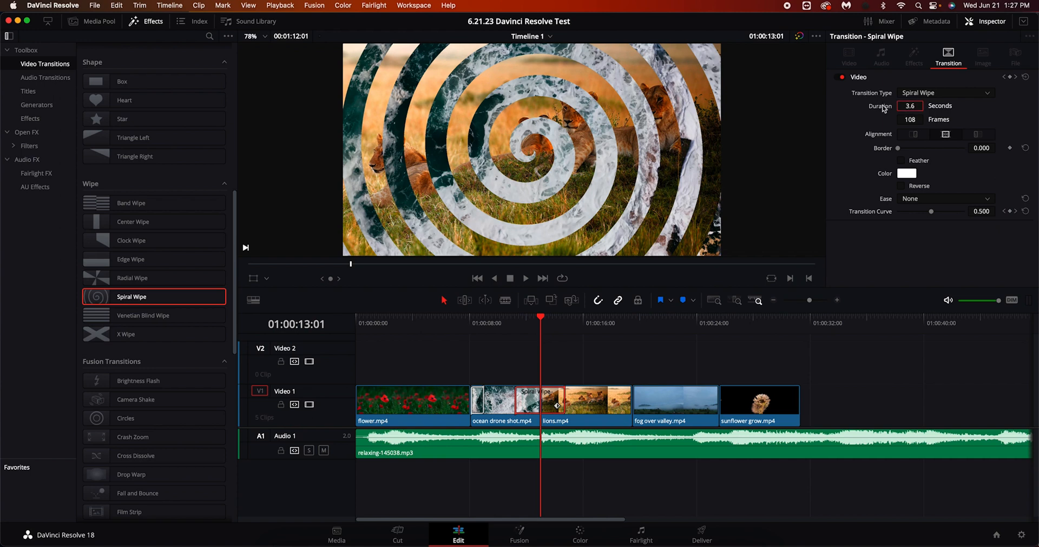
{"action": "left_click_drag", "start_coordinate": [909, 106], "coordinate": [924, 105]}
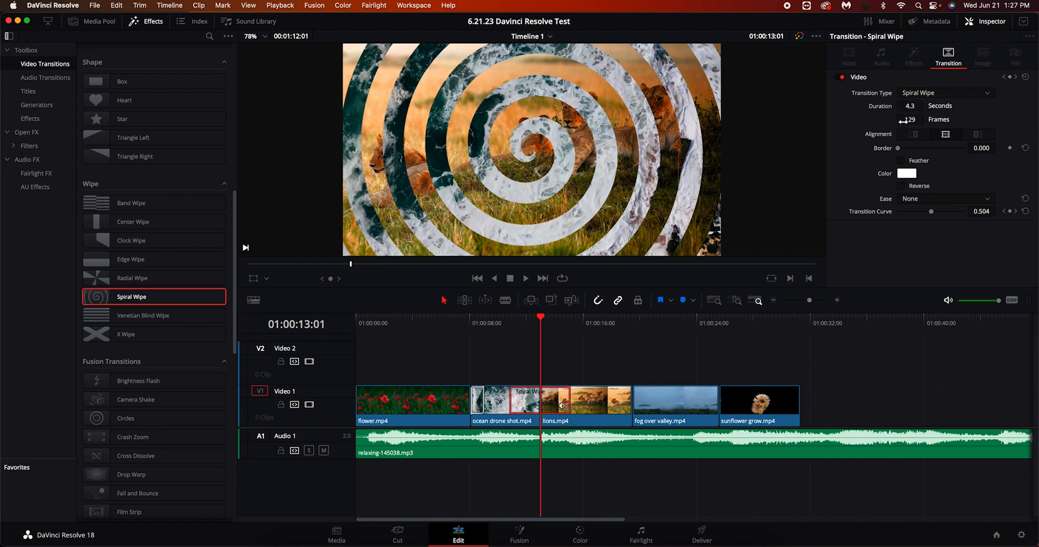
{"action": "left_click_drag", "start_coordinate": [898, 150], "coordinate": [911, 154]}
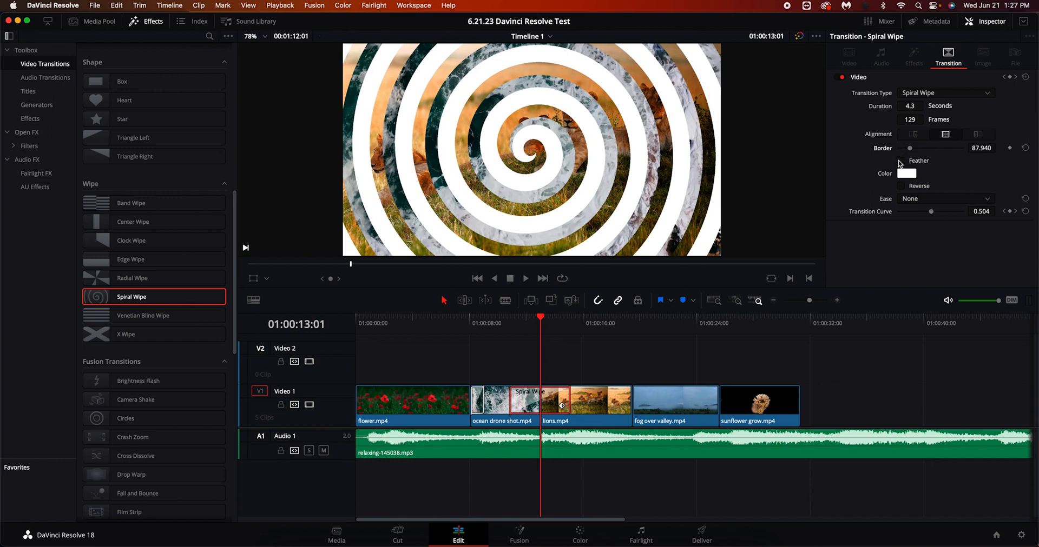
{"action": "left_click", "coordinate": [901, 161]}
{"action": "left_click", "coordinate": [900, 162]}
{"action": "left_click", "coordinate": [901, 161]}
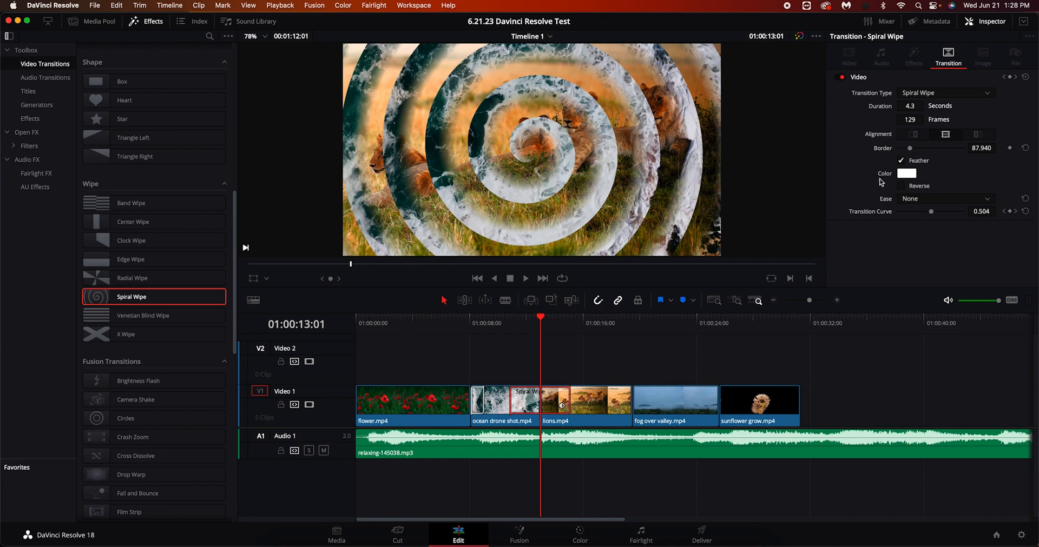
Set the Spiral Wipe's ease to In & Out, and play the timeline across the transition
{"action": "left_click", "coordinate": [911, 200]}
{"action": "left_click", "coordinate": [914, 246]}
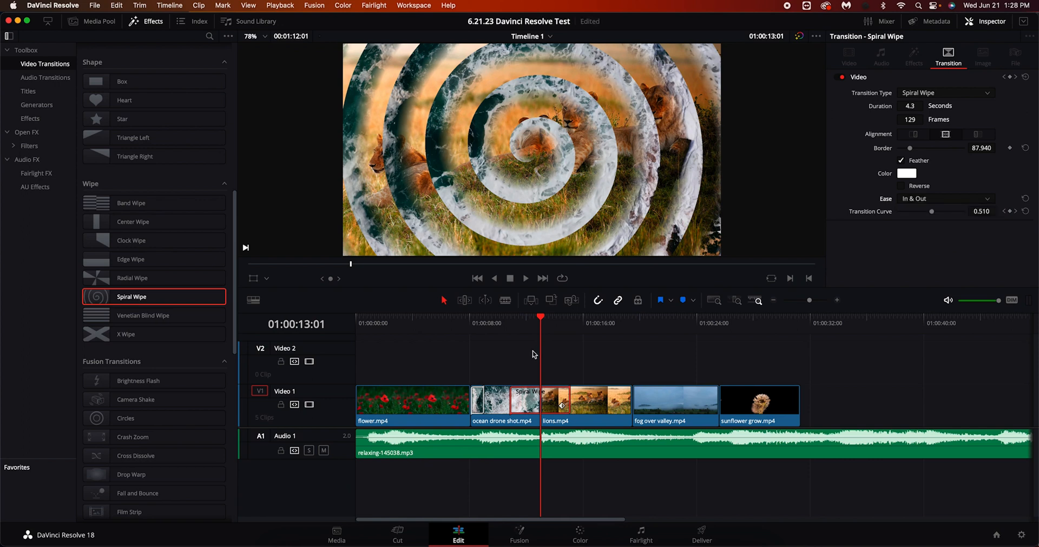
{"action": "left_click", "coordinate": [498, 324]}
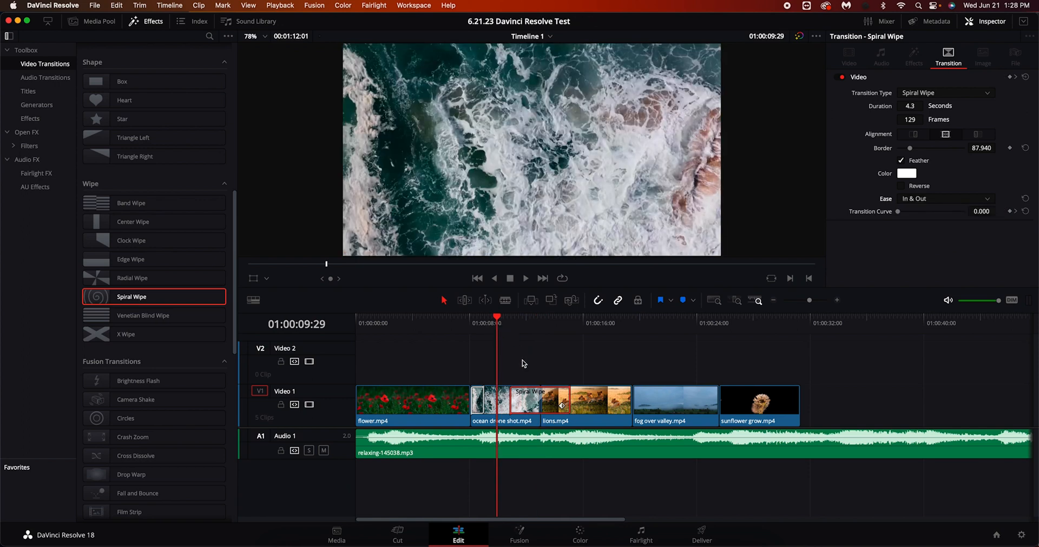
{"action": "key", "text": "space"}
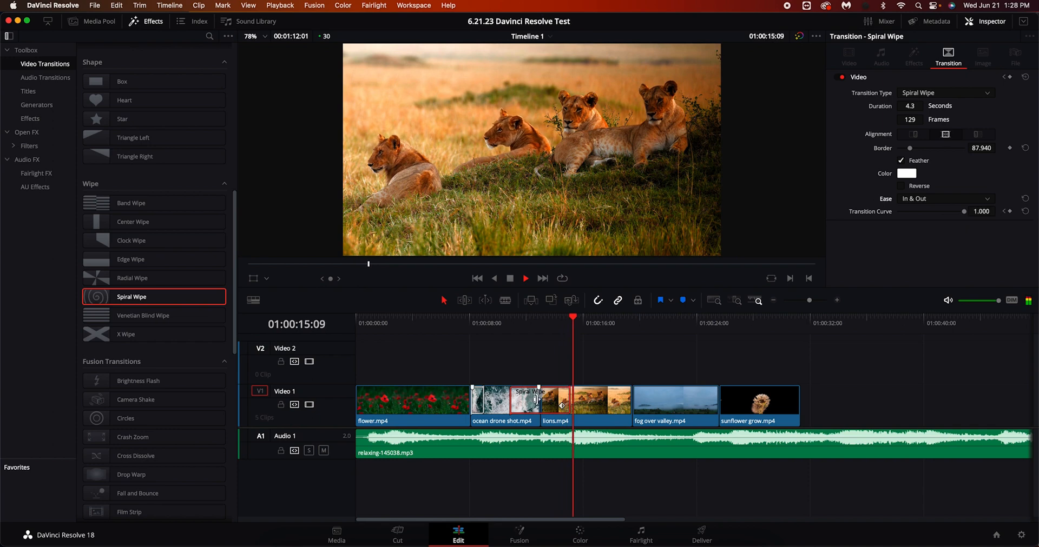
{"action": "key", "text": "space"}
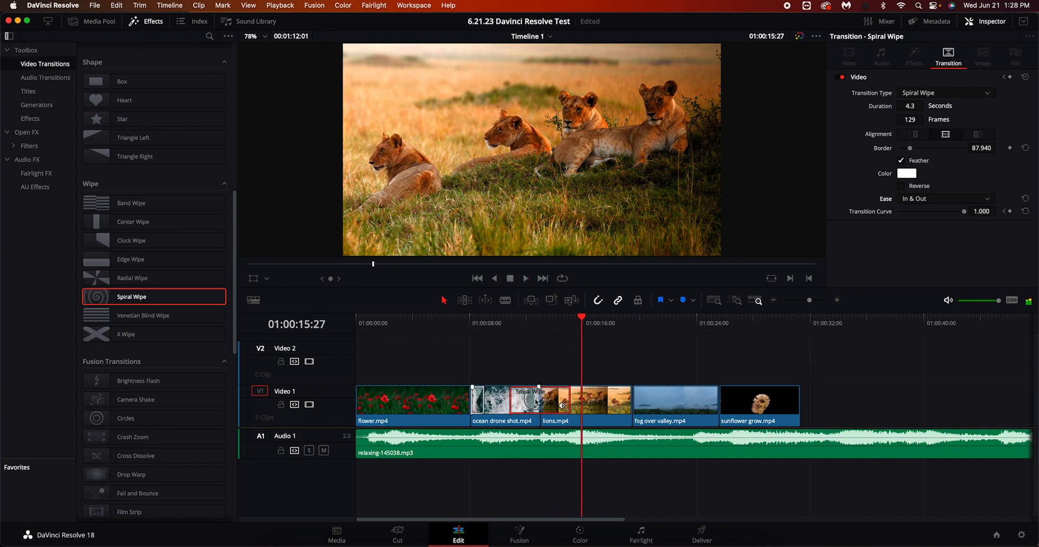
Shorten the Spiral Wipe to 109 frames on the timeline, and play across it
{"action": "left_click_drag", "start_coordinate": [568, 400], "coordinate": [564, 401]}
{"action": "left_click", "coordinate": [511, 325]}
{"action": "key", "text": "space"}
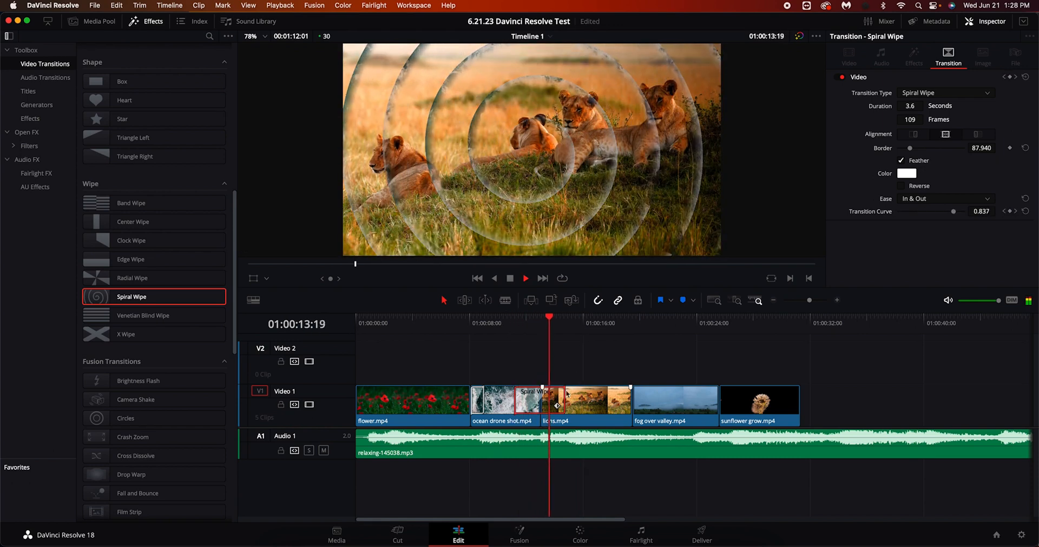
{"action": "key", "text": "space"}
Roll the cut between ocean drone shot.mp4 and lions.mp4 slightly later, and play the timeline across the Spiral Wipe
{"action": "left_click_drag", "start_coordinate": [542, 402], "coordinate": [551, 399]}
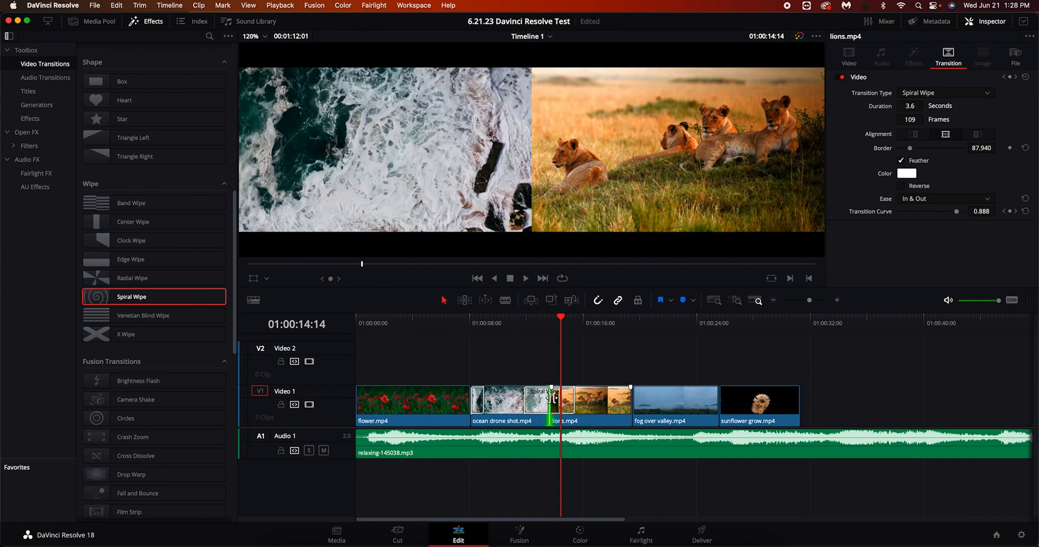
{"action": "left_click_drag", "start_coordinate": [568, 319], "coordinate": [514, 320]}
{"action": "key", "text": "space"}
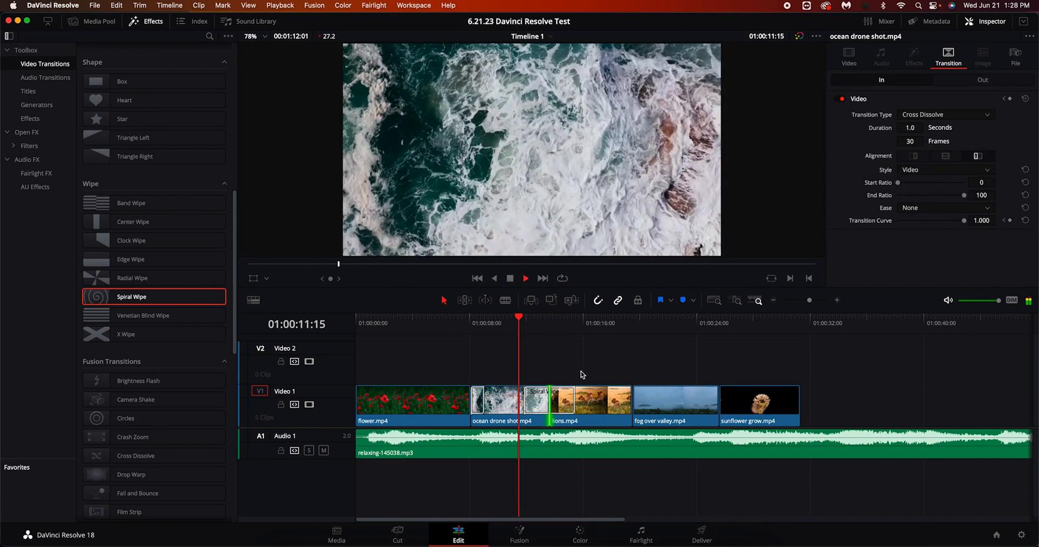
{"action": "key", "text": "space"}
Roll the cut under the Spiral Wipe a little further into lions.mp4, and replay the transition
{"action": "left_click", "coordinate": [553, 401]}
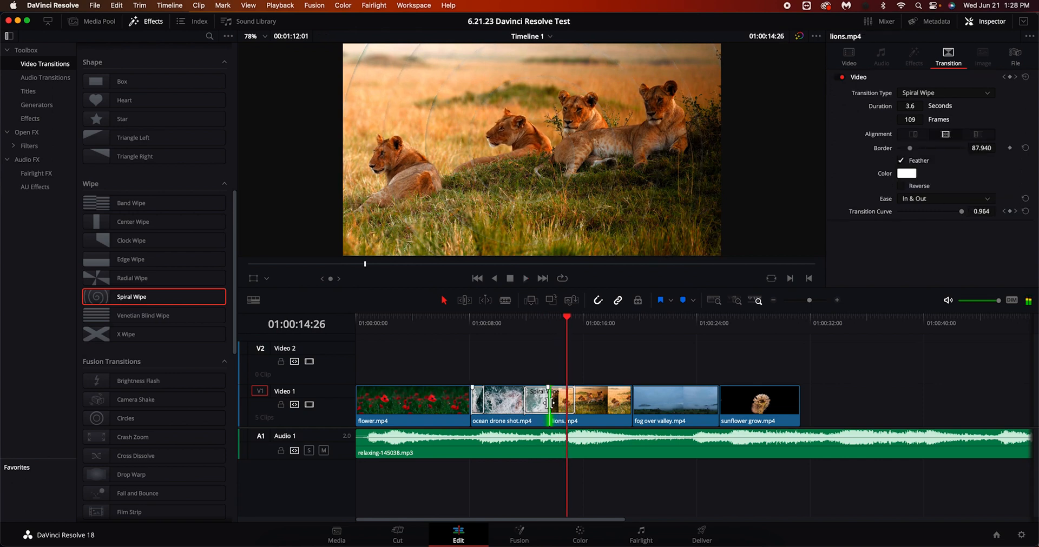
{"action": "left_click_drag", "start_coordinate": [549, 403], "coordinate": [556, 403]}
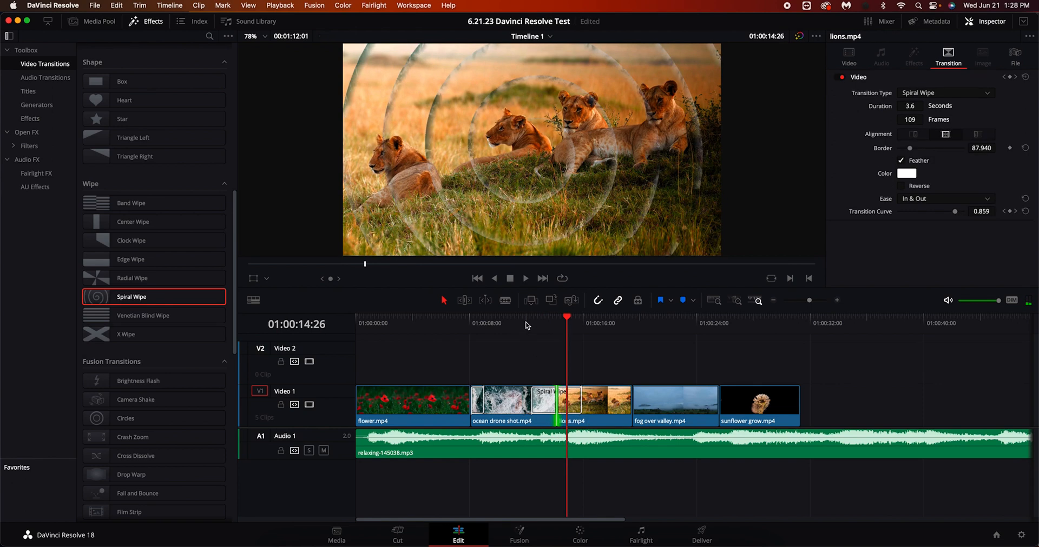
{"action": "left_click", "coordinate": [526, 324]}
{"action": "key", "text": "space"}
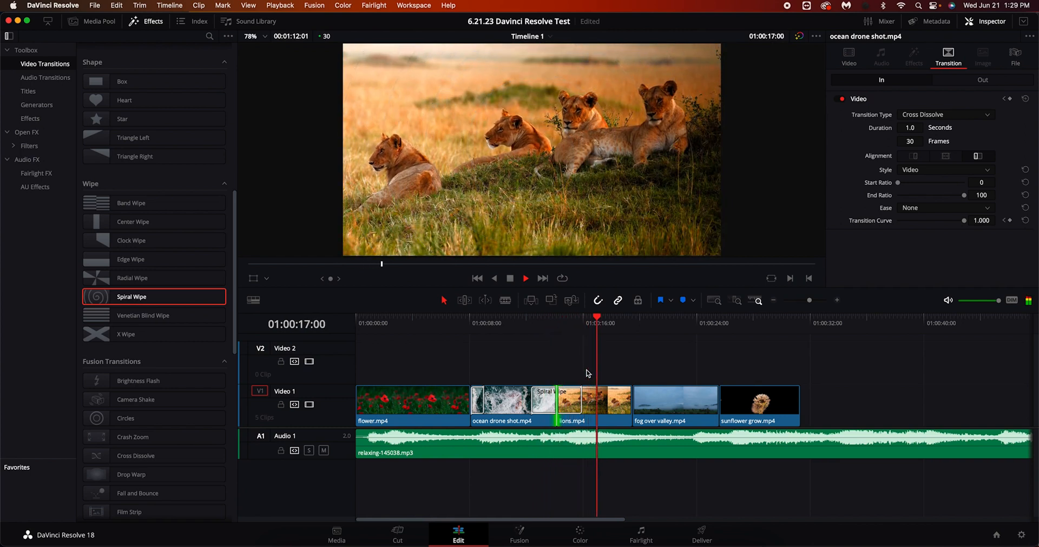
{"action": "key", "text": "space"}
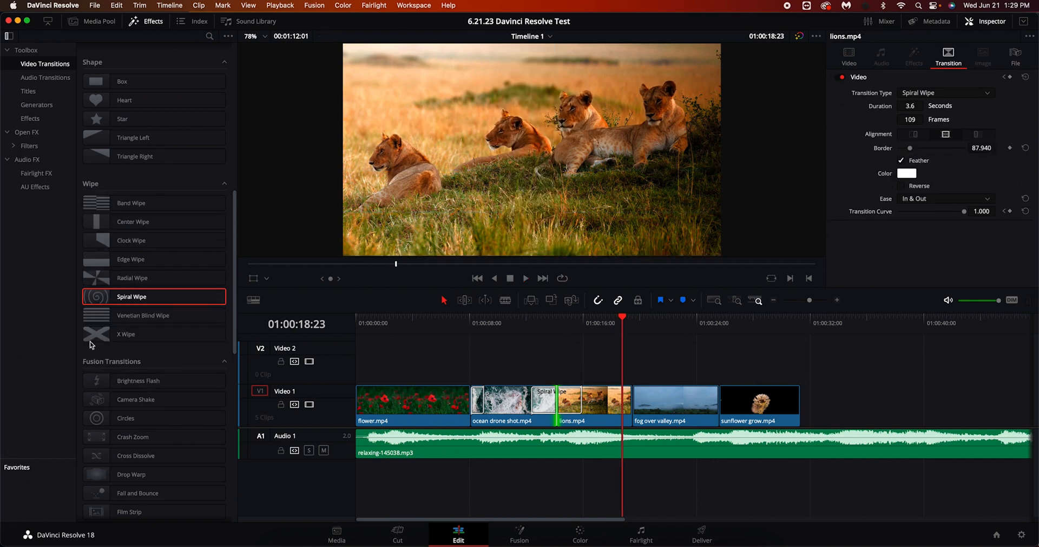
Add a Camera Shake transition at the start of fog over valley.mp4, and play the timeline across it
{"action": "scroll", "coordinate": [95, 293], "scroll_direction": "down", "scroll_amount": 5}
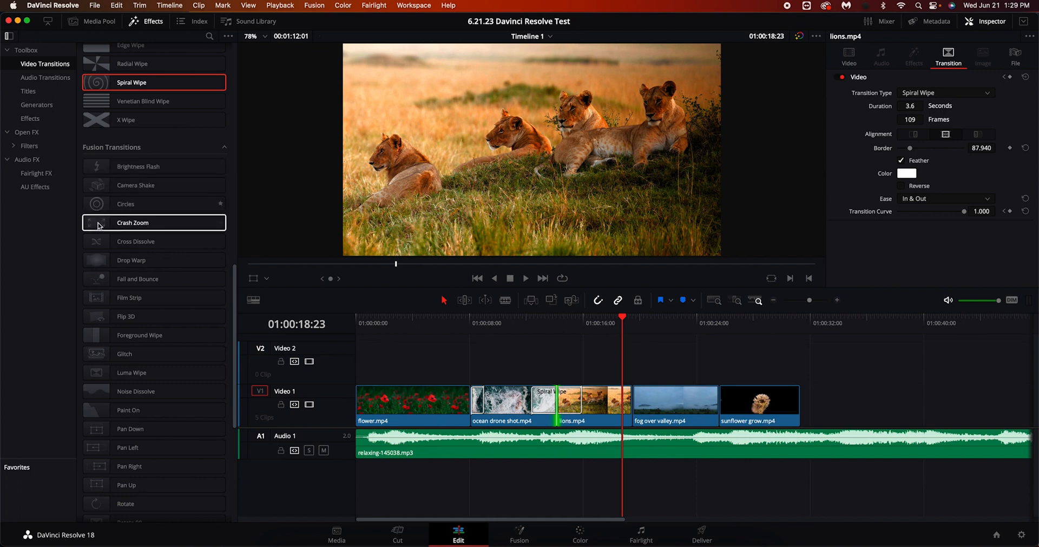
{"action": "left_click_drag", "start_coordinate": [95, 188], "coordinate": [636, 404]}
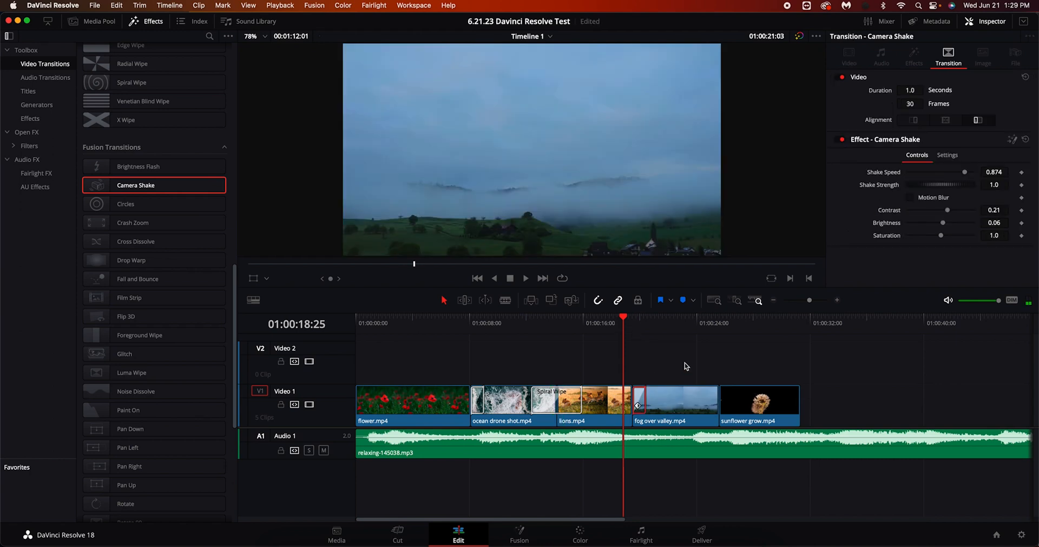
{"action": "key", "text": "space"}
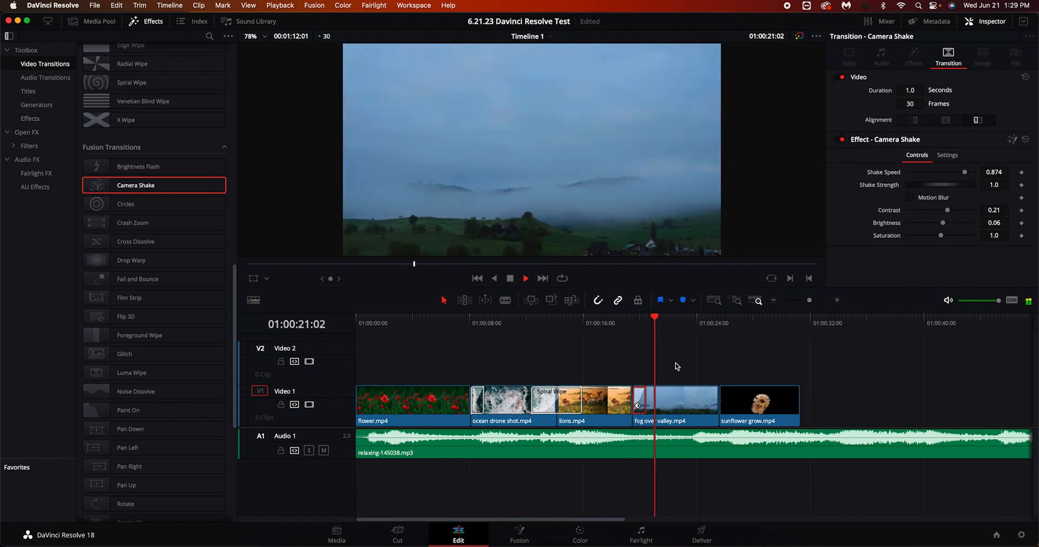
{"action": "key", "text": "space"}
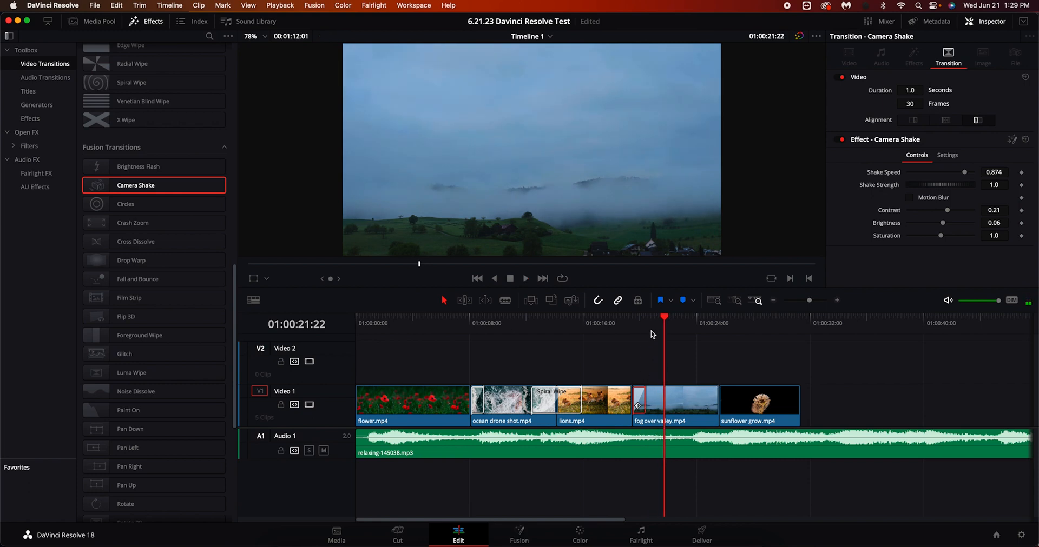
Enable Motion Blur for the Camera Shake transition, and play the timeline across it twice
{"action": "mouse_move", "coordinate": [648, 323]}
{"action": "left_mouse_down"}
{"action": "mouse_move", "coordinate": [634, 323]}
{"action": "mouse_move", "coordinate": [646, 322]}
{"action": "left_mouse_up"}
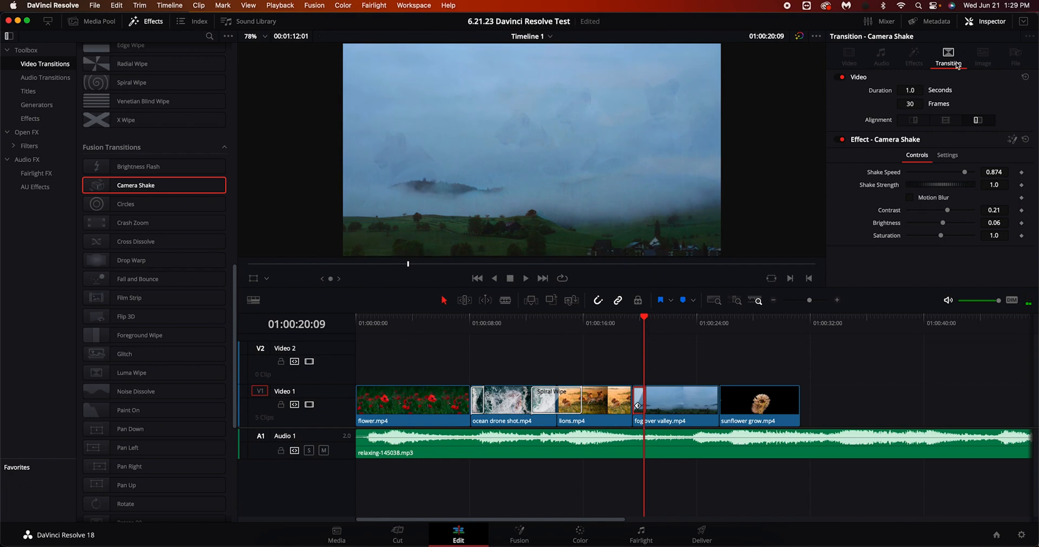
{"action": "left_click", "coordinate": [992, 21]}
{"action": "left_click", "coordinate": [991, 21]}
{"action": "left_click", "coordinate": [911, 198]}
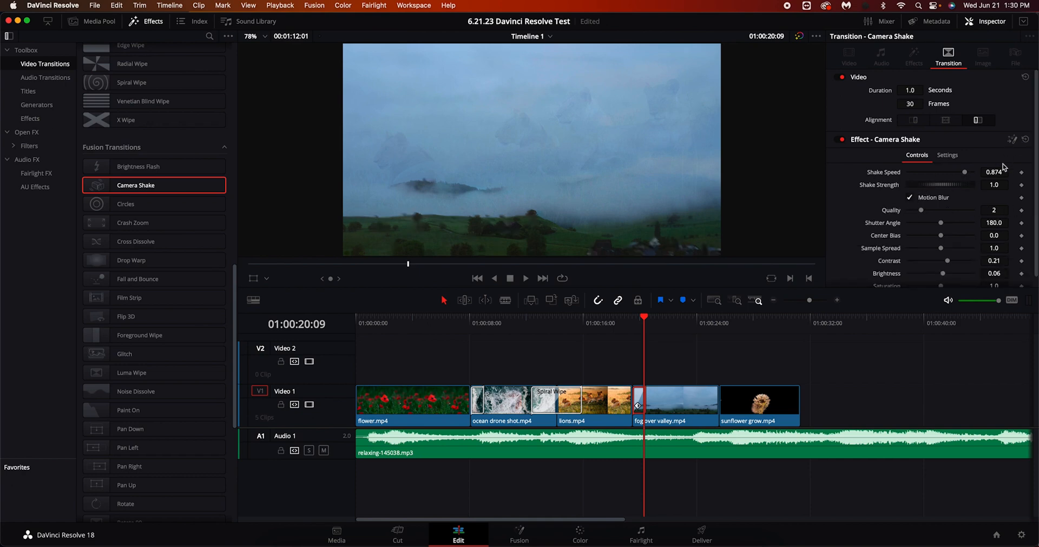
{"action": "left_click_drag", "start_coordinate": [643, 319], "coordinate": [631, 320]}
{"action": "key", "text": "space"}
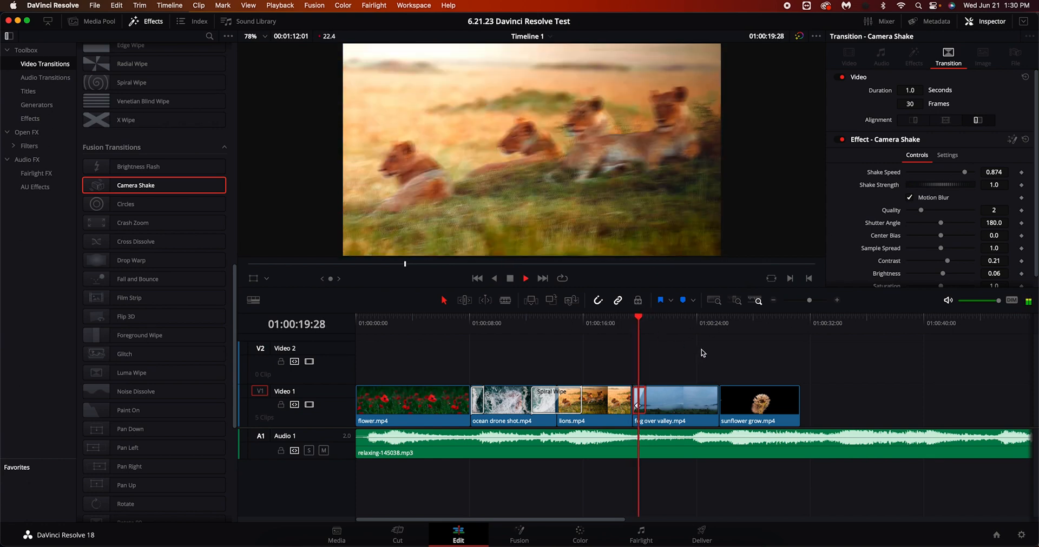
{"action": "key", "text": "space"}
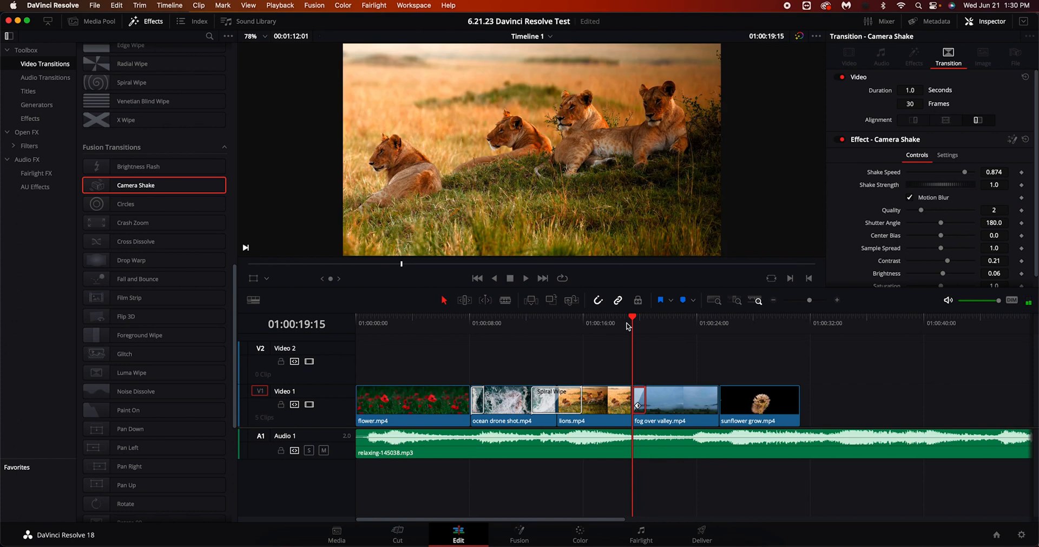
{"action": "key", "text": "space"}
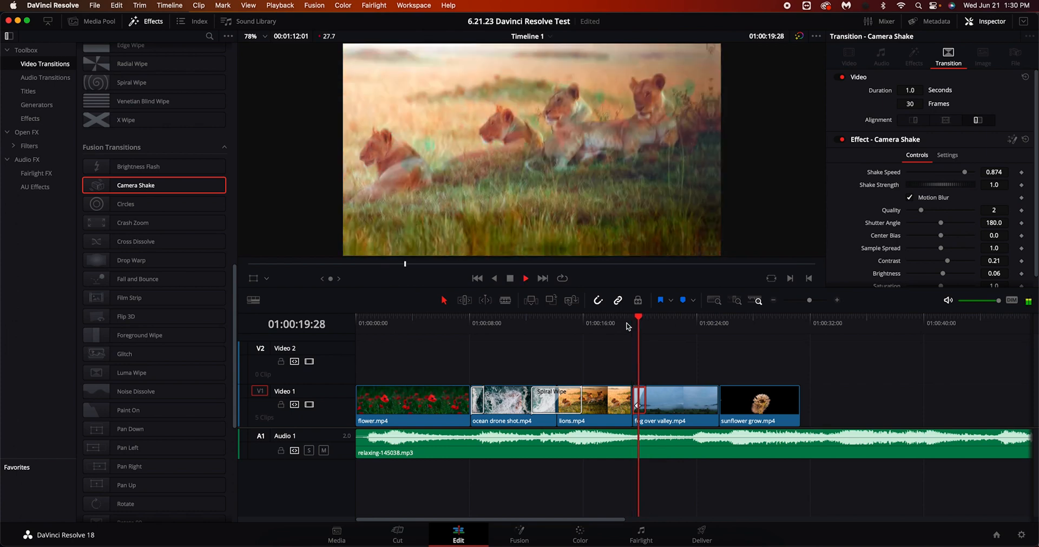
{"action": "key", "text": "space"}
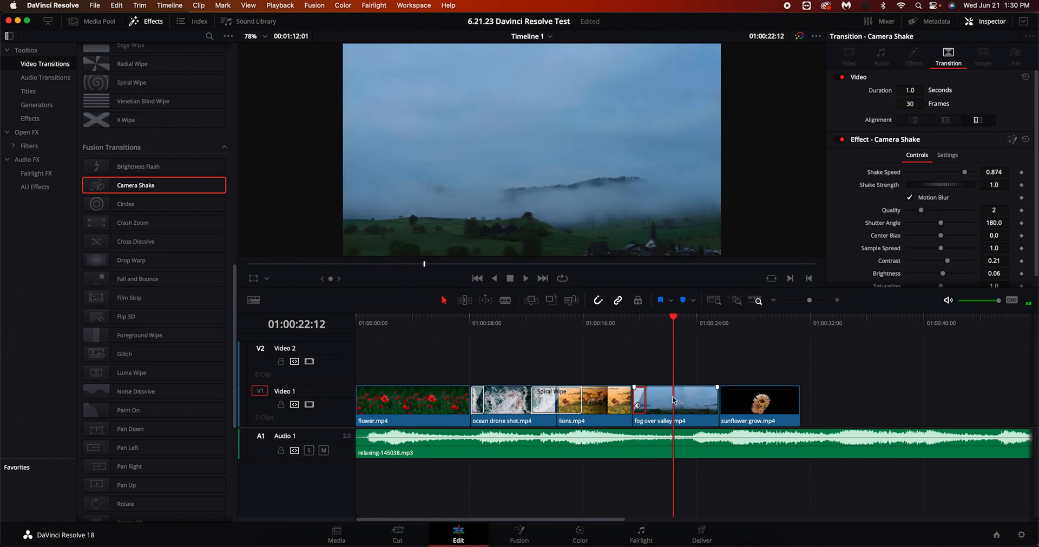
Add a fade-in of about 2 seconds to the start of flower.mp4, and play the timeline from the beginning
{"action": "left_click_drag", "start_coordinate": [234, 294], "coordinate": [230, 33]}
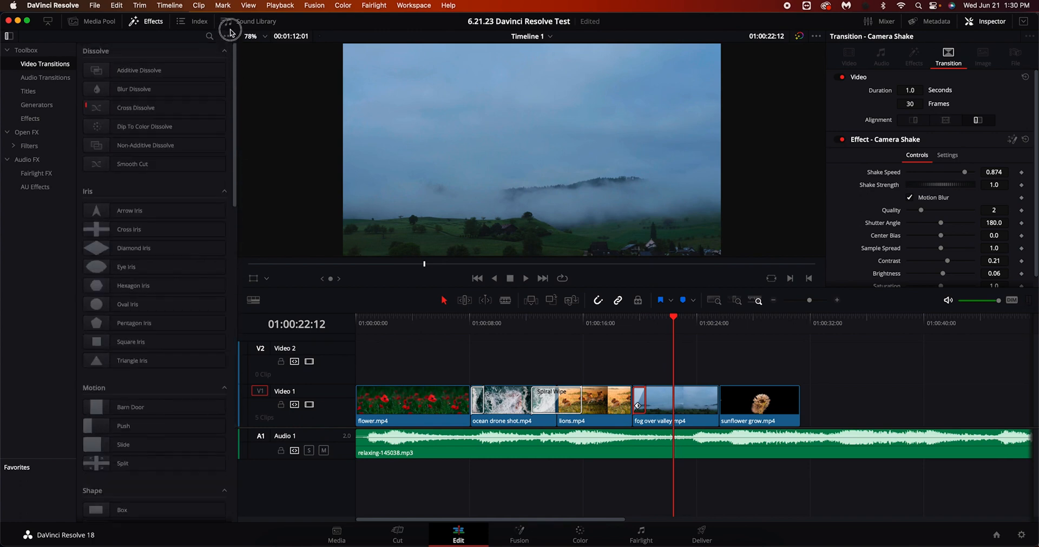
{"action": "left_click", "coordinate": [381, 400]}
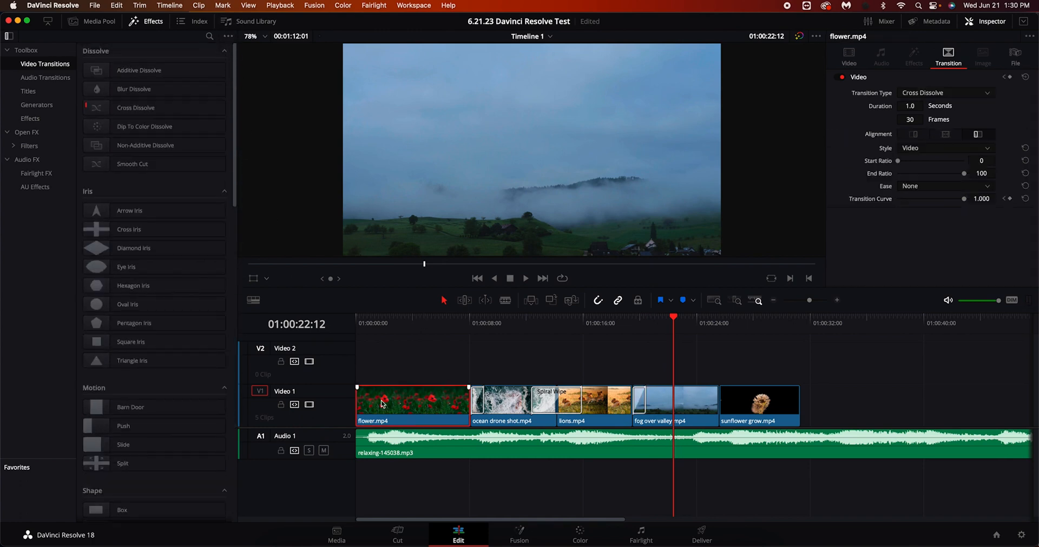
{"action": "left_click", "coordinate": [744, 395]}
{"action": "left_click", "coordinate": [397, 403]}
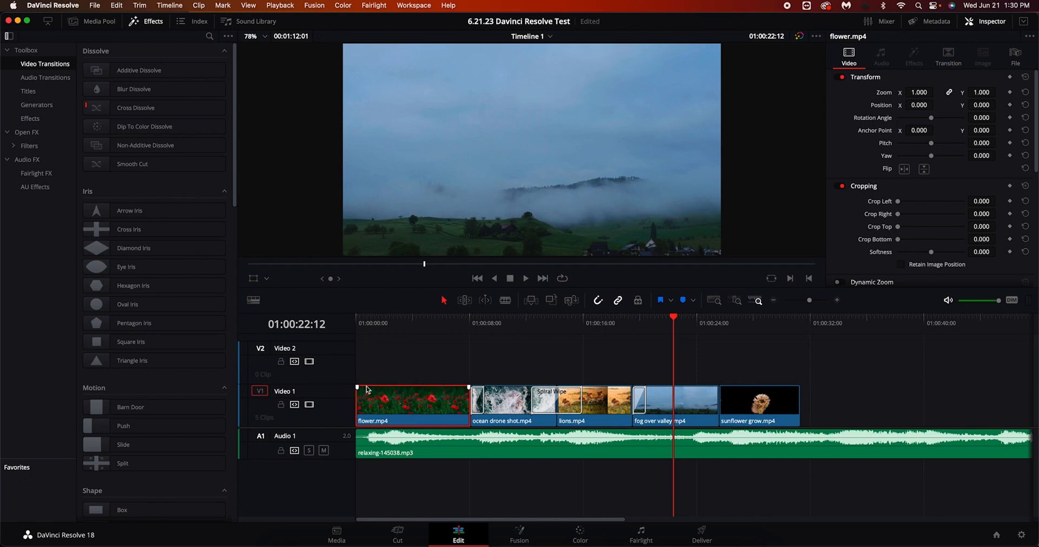
{"action": "left_click_drag", "start_coordinate": [357, 387], "coordinate": [384, 387]}
{"action": "key", "text": "Home"}
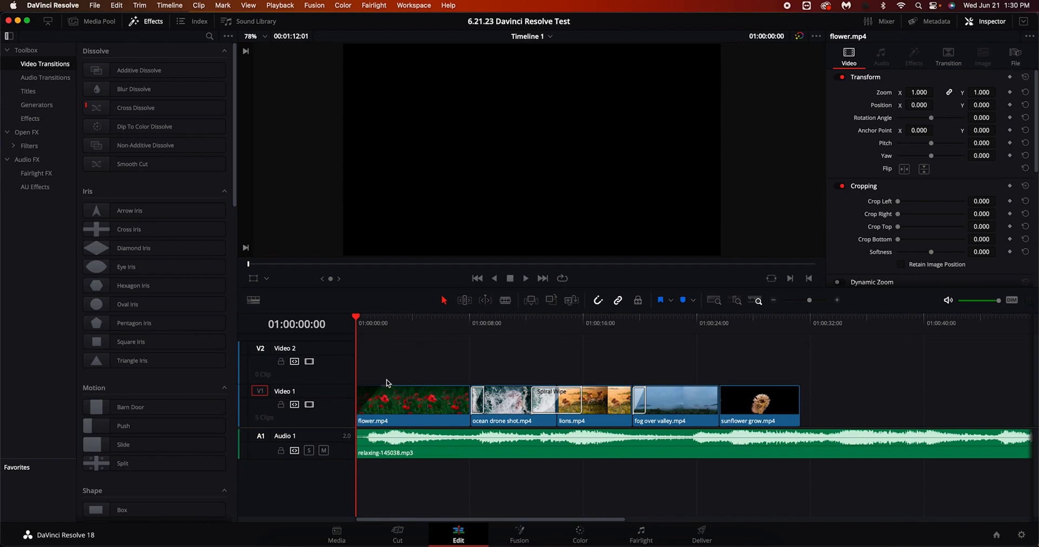
{"action": "key", "text": "space"}
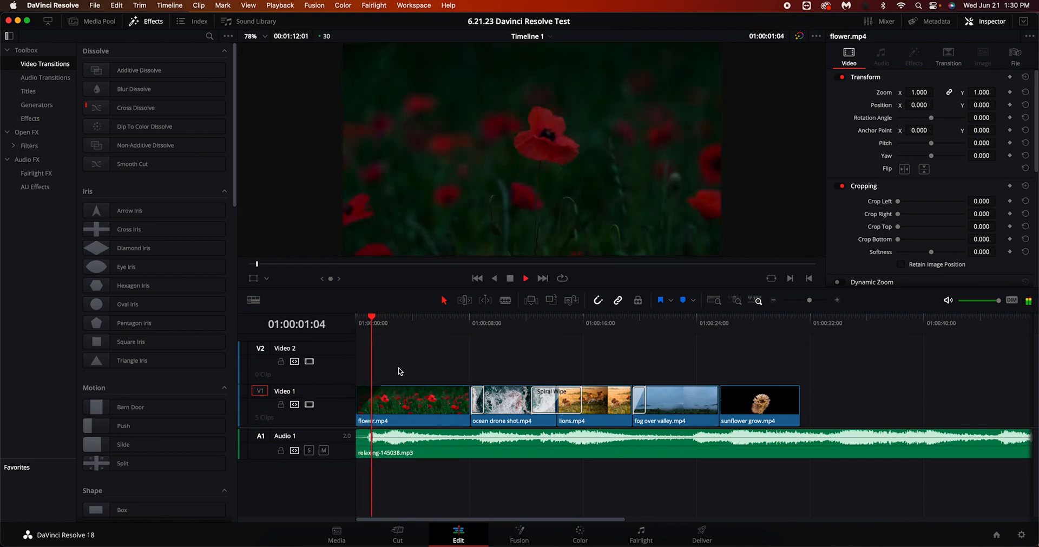
{"action": "key", "text": "space"}
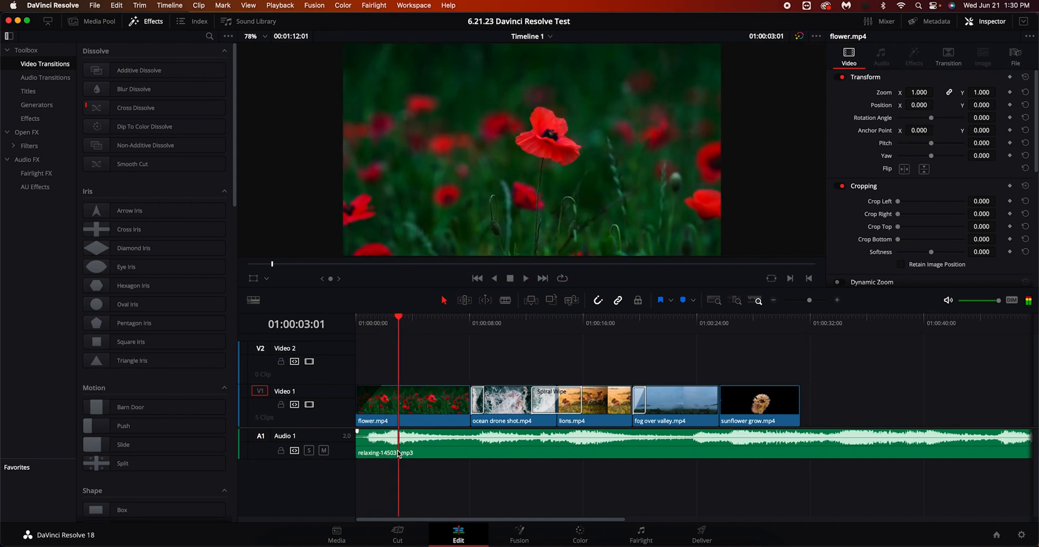
Add a short fade-in to the start of relaxing-145038.mp3, and play the timeline from the beginning
{"action": "left_click", "coordinate": [391, 449]}
{"action": "left_click_drag", "start_coordinate": [358, 433], "coordinate": [393, 432]}
{"action": "key", "text": "Home"}
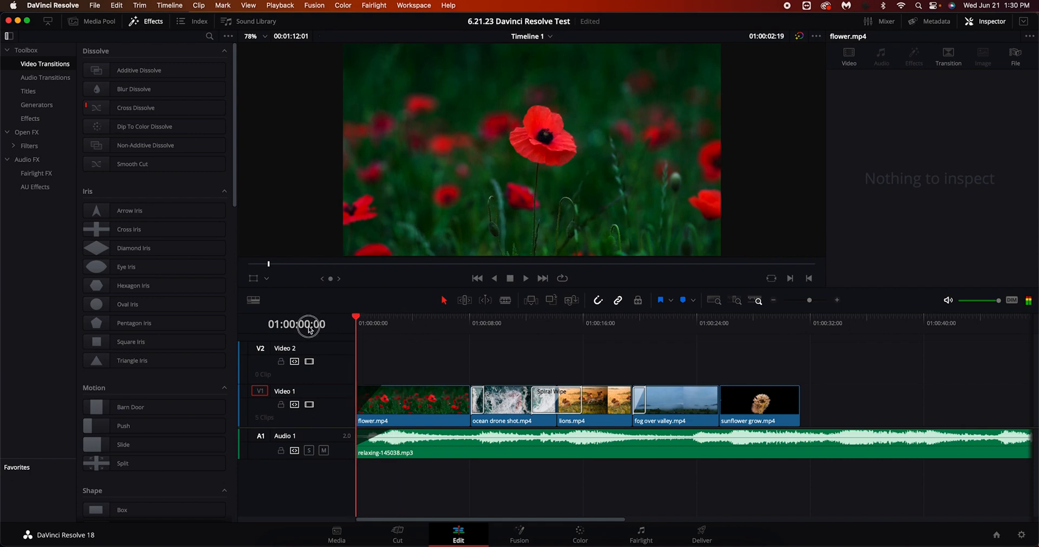
{"action": "key", "text": "space"}
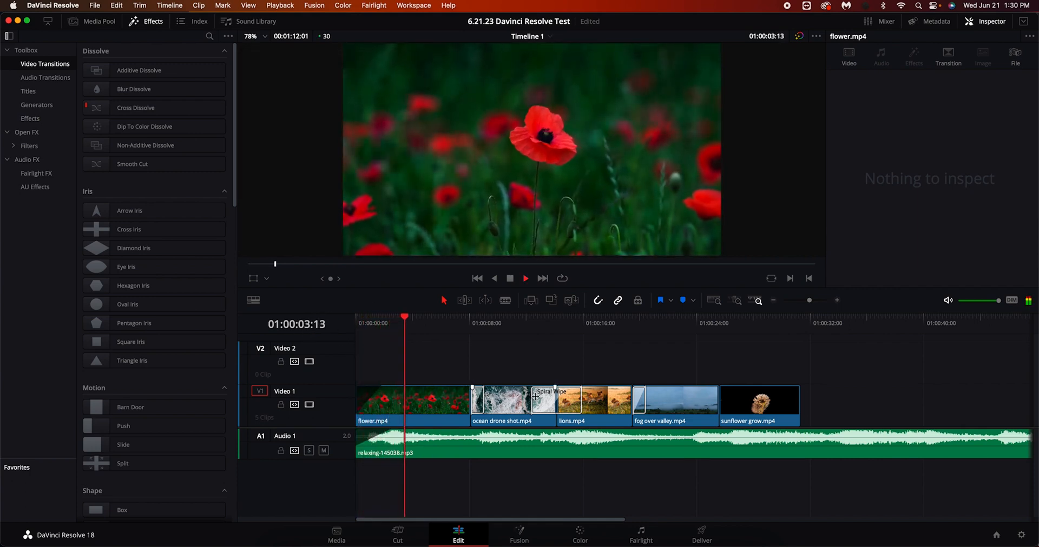
{"action": "key", "text": "space"}
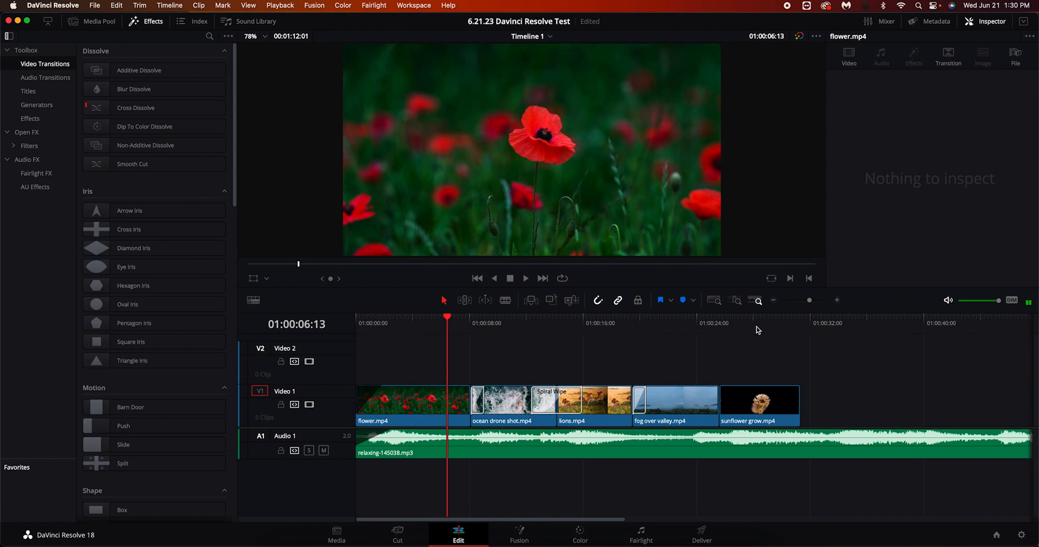
Split relaxing-145038.mp3 at the end of sunflower grow.mp4, and delete the excess audio after the cut
{"action": "left_click", "coordinate": [756, 328]}
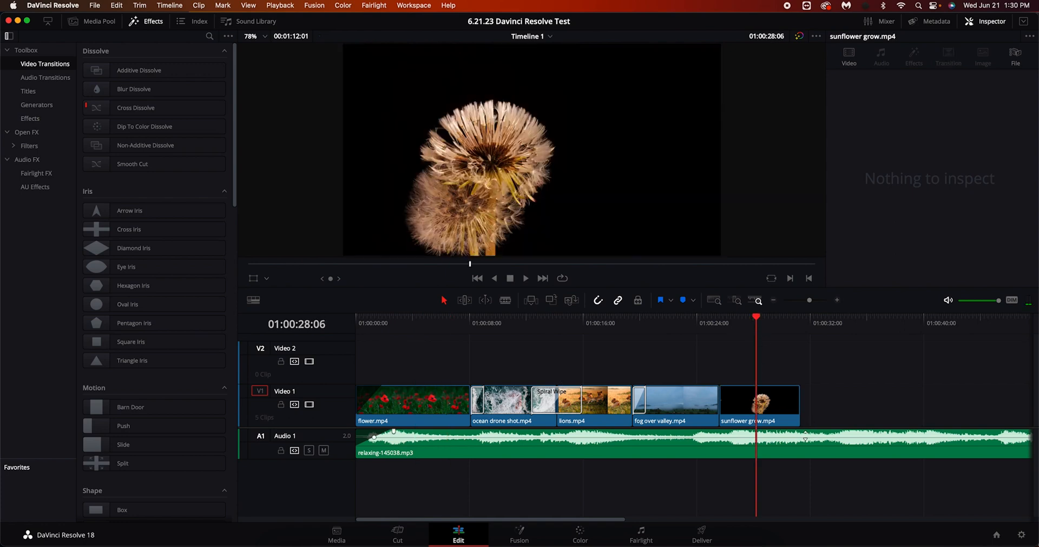
{"action": "key", "text": "b"}
{"action": "left_click", "coordinate": [801, 433]}
{"action": "left_click", "coordinate": [823, 436]}
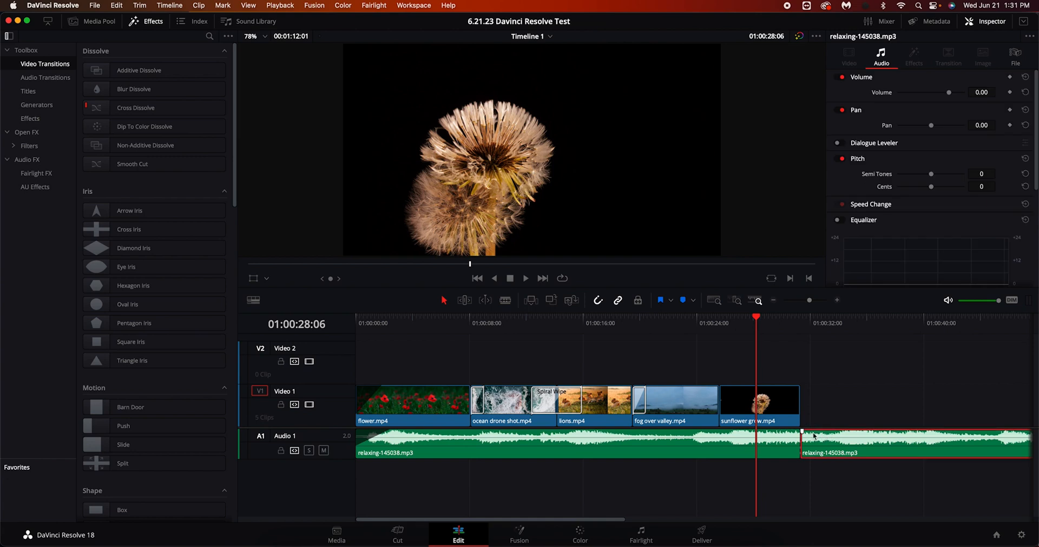
{"action": "key", "text": "Delete"}
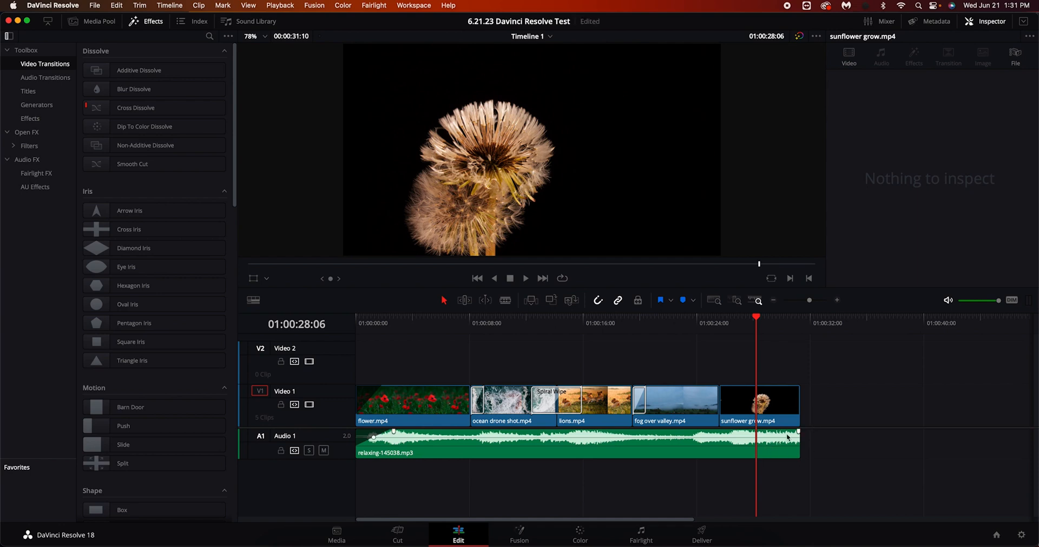
Add short fade-outs to the ends of the music clip and sunflower grow.mp4
{"action": "left_click", "coordinate": [794, 388]}
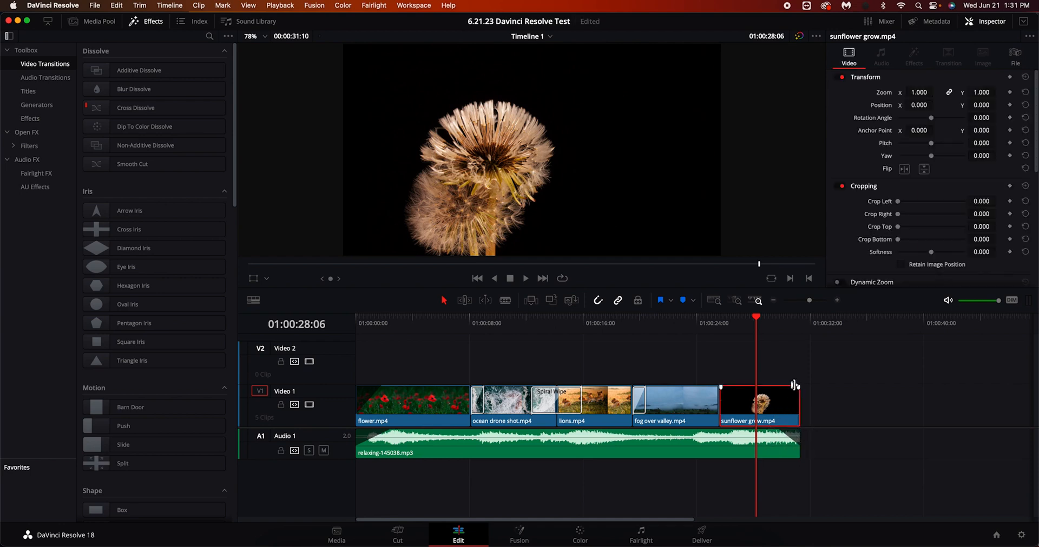
{"action": "left_click", "coordinate": [800, 389]}
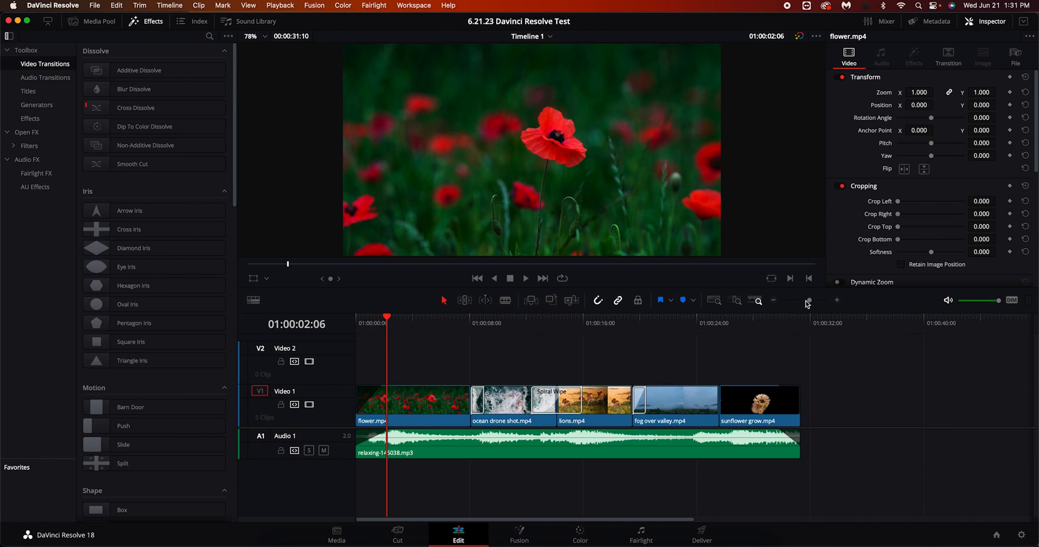
Zoom the timeline in, scrub toward the end of flower.mp4, and zoom back out until all clips fit
{"action": "left_click_drag", "start_coordinate": [809, 305], "coordinate": [815, 301]}
{"action": "left_click_drag", "start_coordinate": [880, 325], "coordinate": [868, 331]}
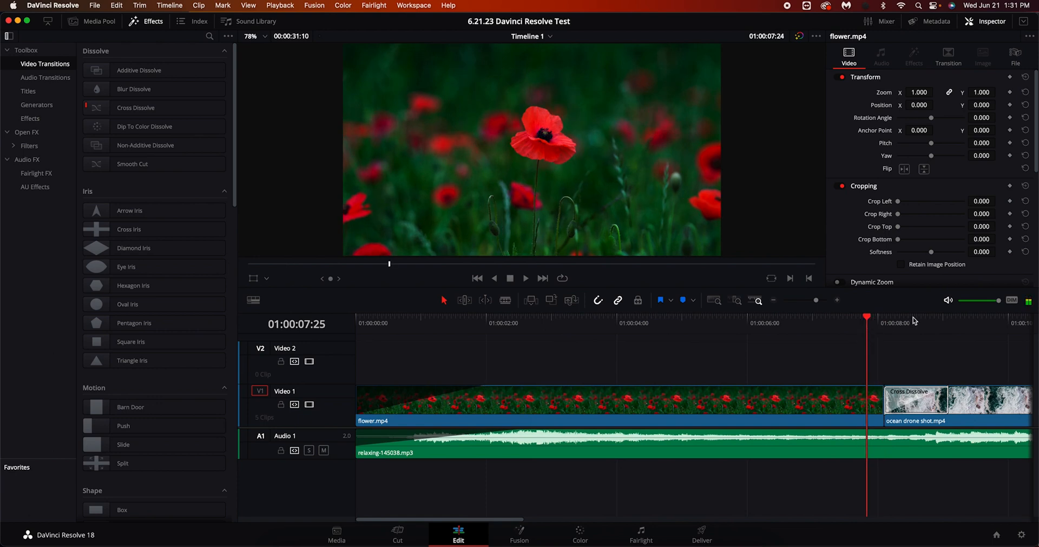
{"action": "mouse_move", "coordinate": [816, 300]}
{"action": "left_mouse_down"}
{"action": "mouse_move", "coordinate": [792, 300]}
{"action": "mouse_move", "coordinate": [809, 300]}
{"action": "left_mouse_up"}
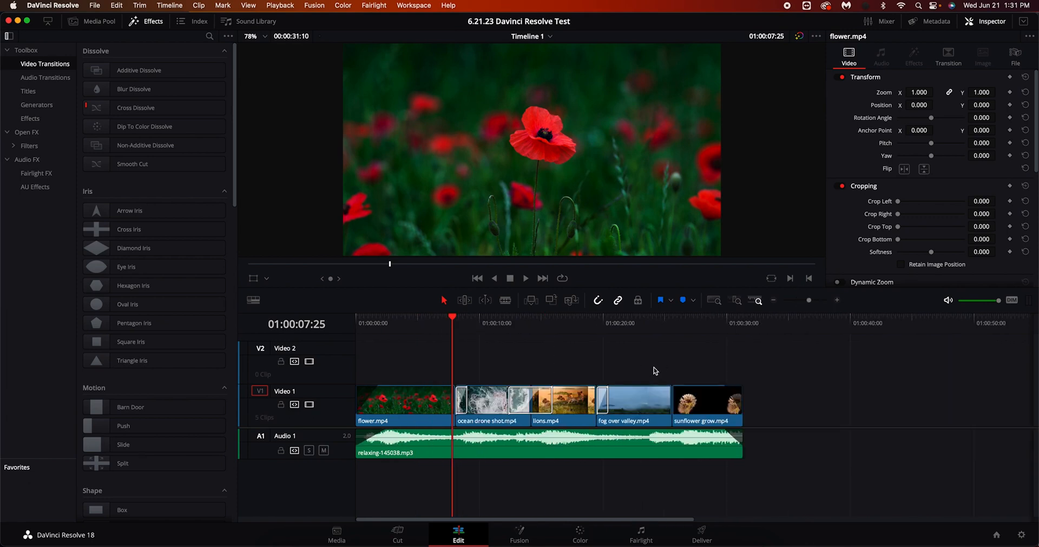
{"action": "key", "text": "super+minus"}
{"action": "key", "text": "super+equal"}
{"action": "key", "text": "super+equal"}
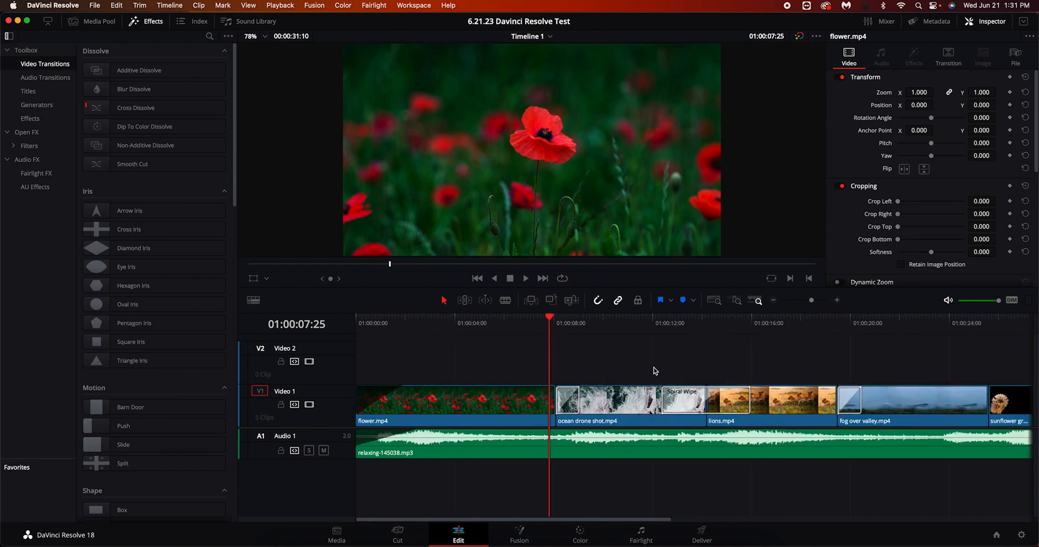
{"action": "key", "text": "super+minus"}
{"action": "key", "text": "super+minus"}
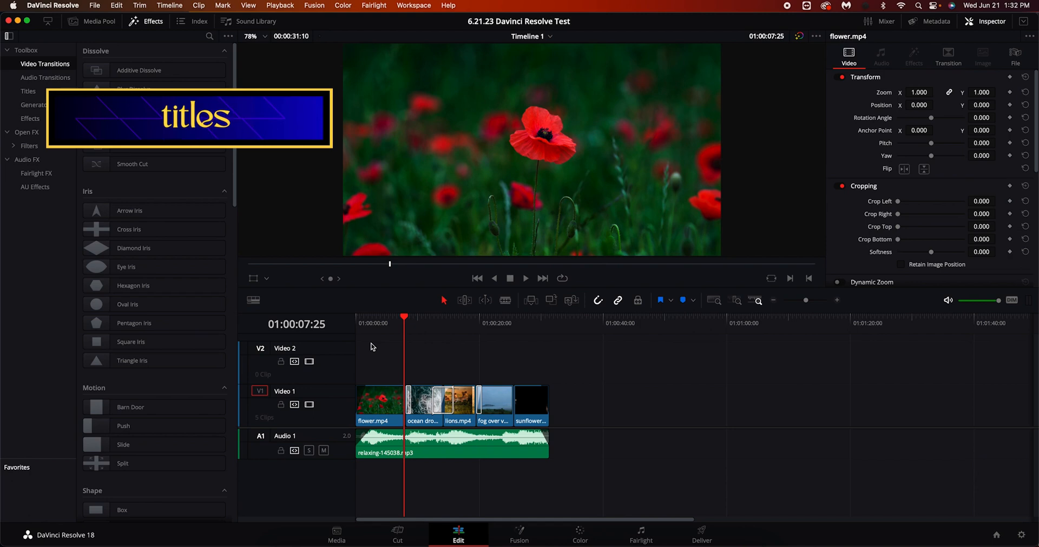
Add a basic Text title on Video 2 above the second half of flower.mp4
{"action": "left_click", "coordinate": [155, 17]}
{"action": "left_click", "coordinate": [155, 17]}
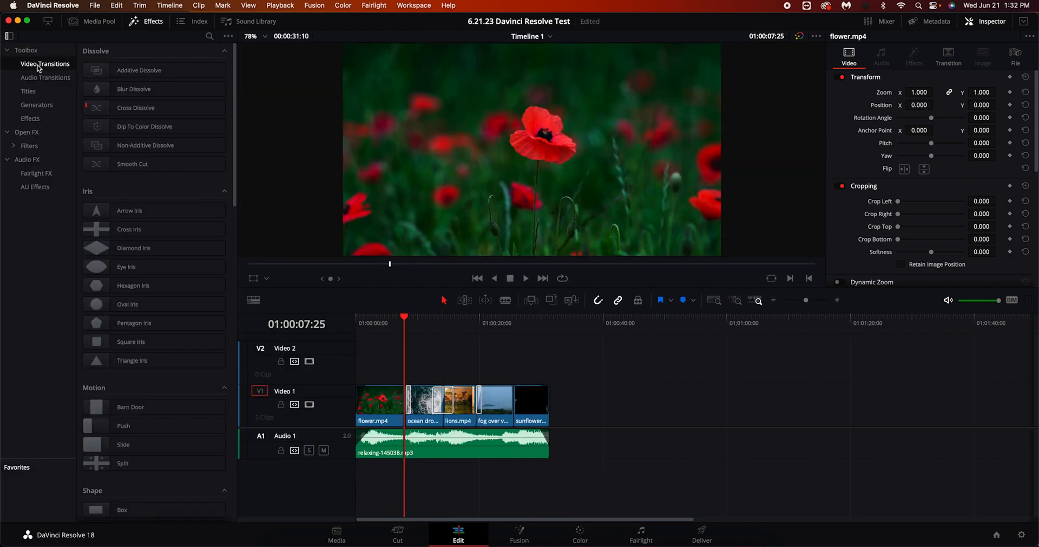
{"action": "left_click", "coordinate": [33, 91]}
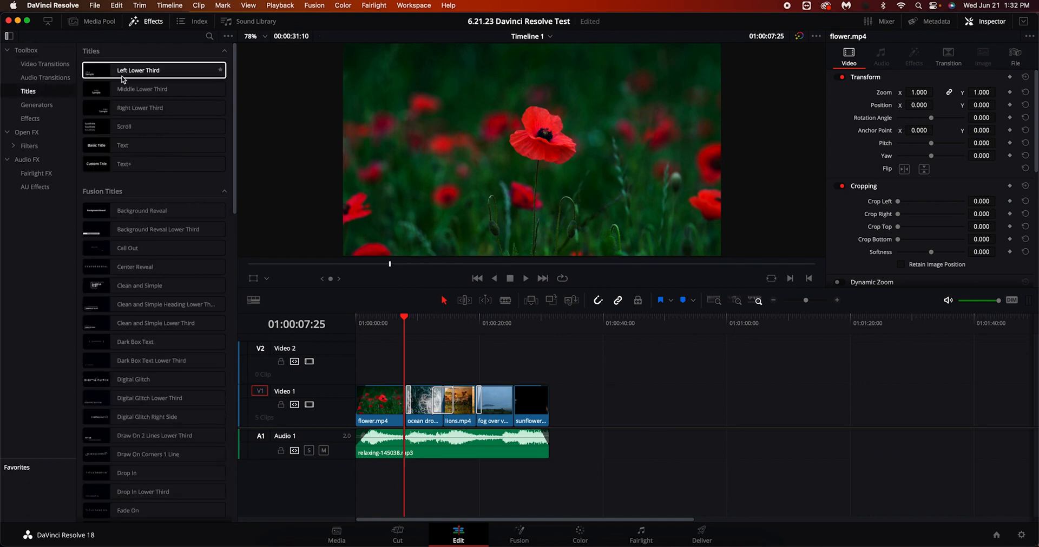
{"action": "left_click_drag", "start_coordinate": [414, 324], "coordinate": [381, 324]}
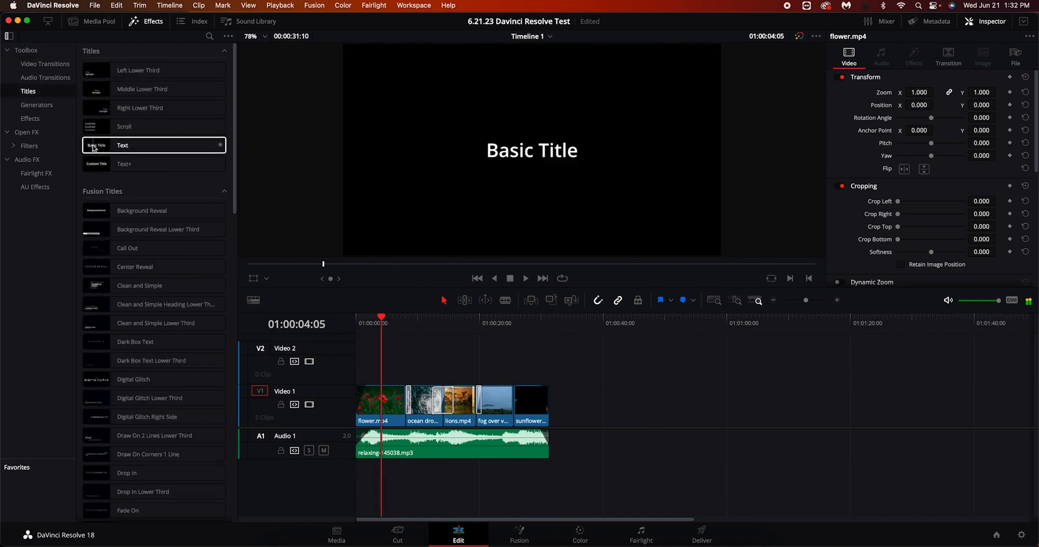
{"action": "left_click_drag", "start_coordinate": [96, 146], "coordinate": [360, 367]}
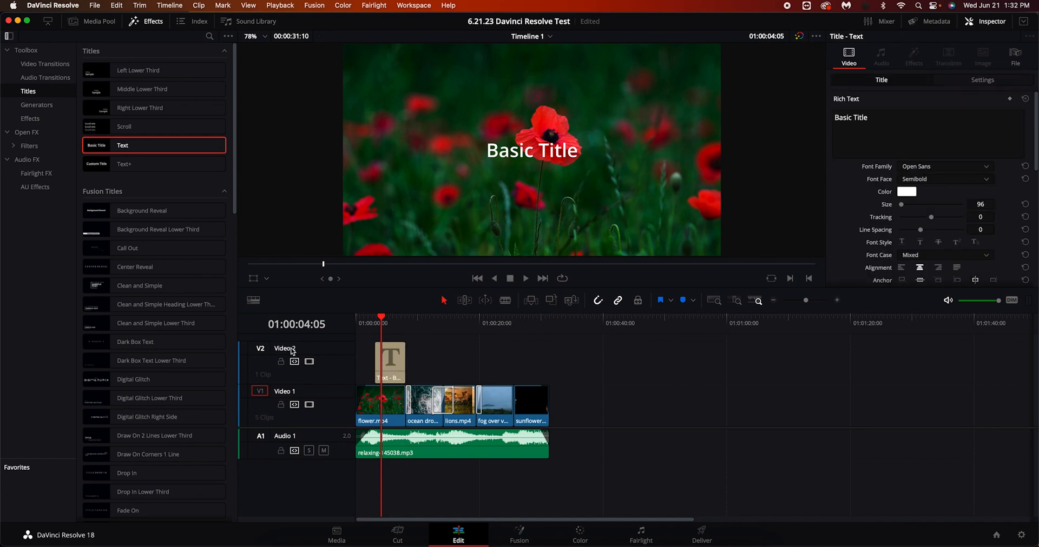
Try to move flower.mp4 to a new video track above the title, and undo the move
{"action": "left_click", "coordinate": [388, 358]}
{"action": "mouse_move", "coordinate": [388, 358]}
{"action": "left_mouse_down"}
{"action": "mouse_move", "coordinate": [414, 341]}
{"action": "mouse_move", "coordinate": [411, 358]}
{"action": "mouse_move", "coordinate": [378, 364]}
{"action": "left_mouse_up"}
{"action": "left_click", "coordinate": [383, 401]}
{"action": "left_click_drag", "start_coordinate": [383, 401], "coordinate": [385, 351]}
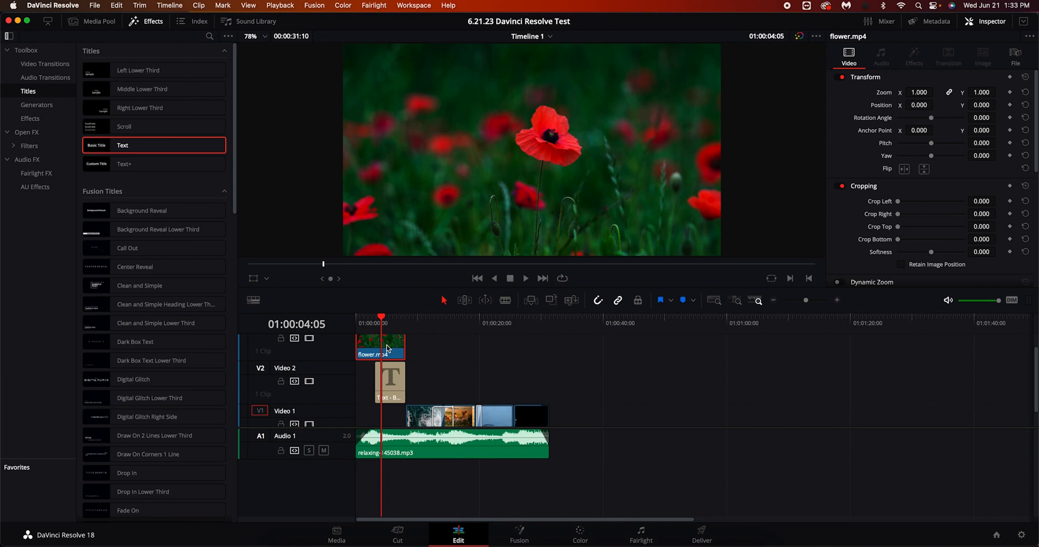
{"action": "key", "text": "super+z"}
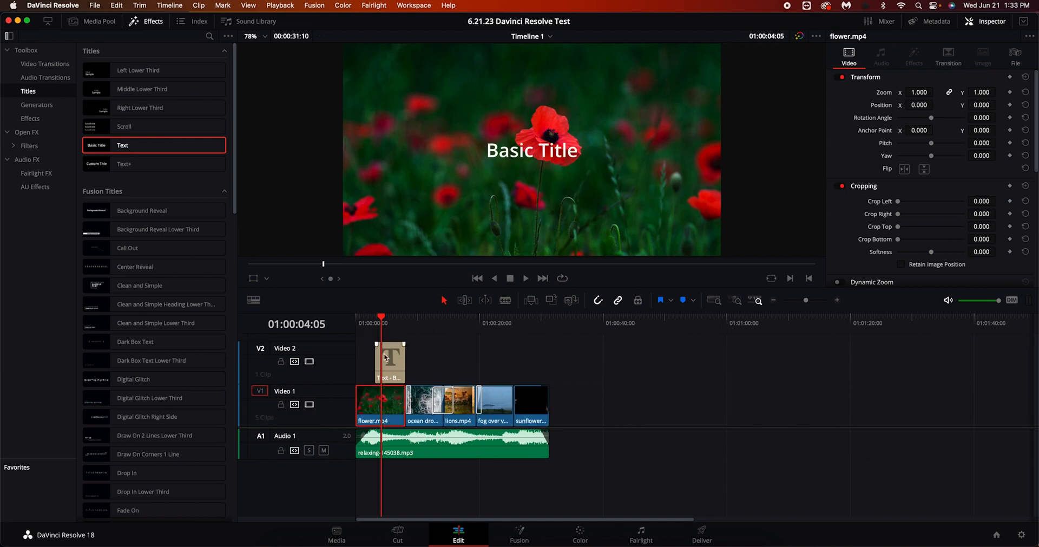
Play the timeline from the beginning until the title shows over flower.mp4
{"action": "left_click_drag", "start_coordinate": [391, 326], "coordinate": [346, 329]}
{"action": "key", "text": "space"}
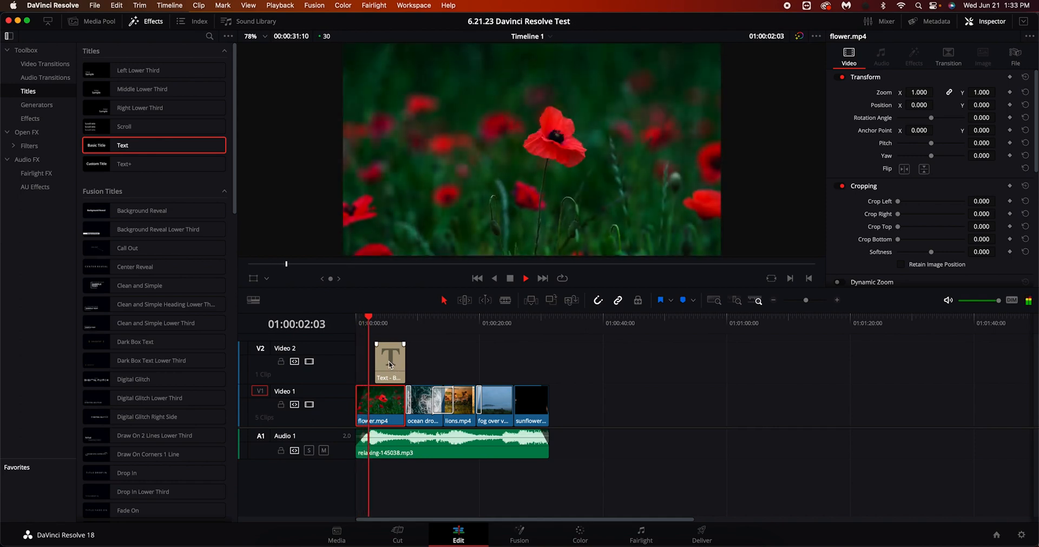
{"action": "key", "text": "space"}
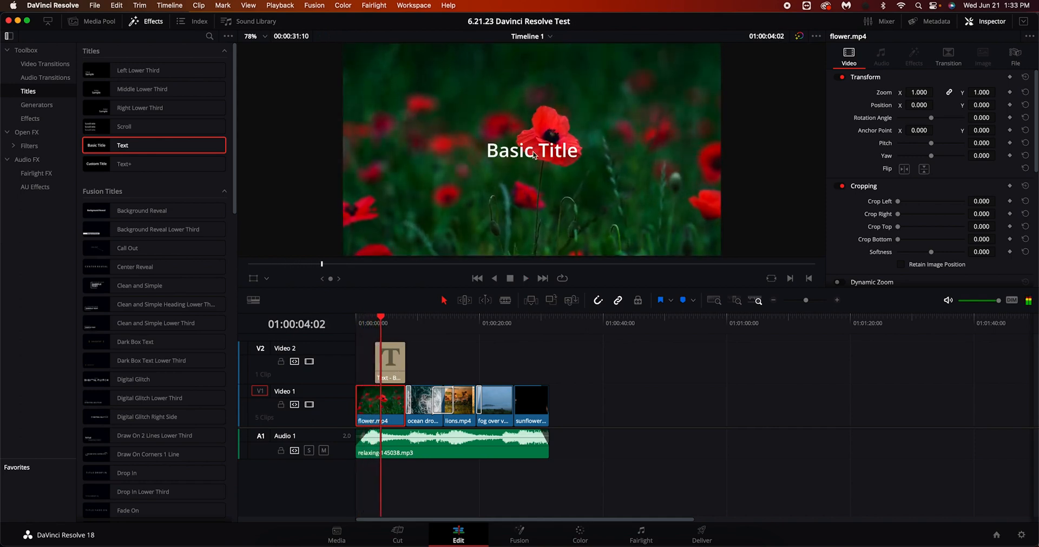
Replace the title's placeholder text with a first name followed by "'s in a mood"
{"action": "left_click", "coordinate": [392, 367]}
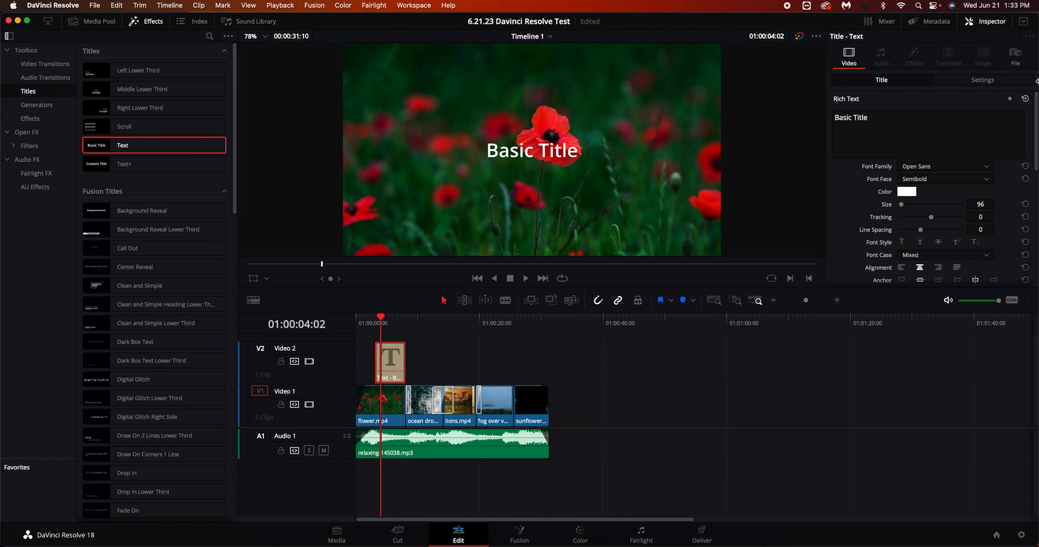
{"action": "left_click", "coordinate": [878, 118]}
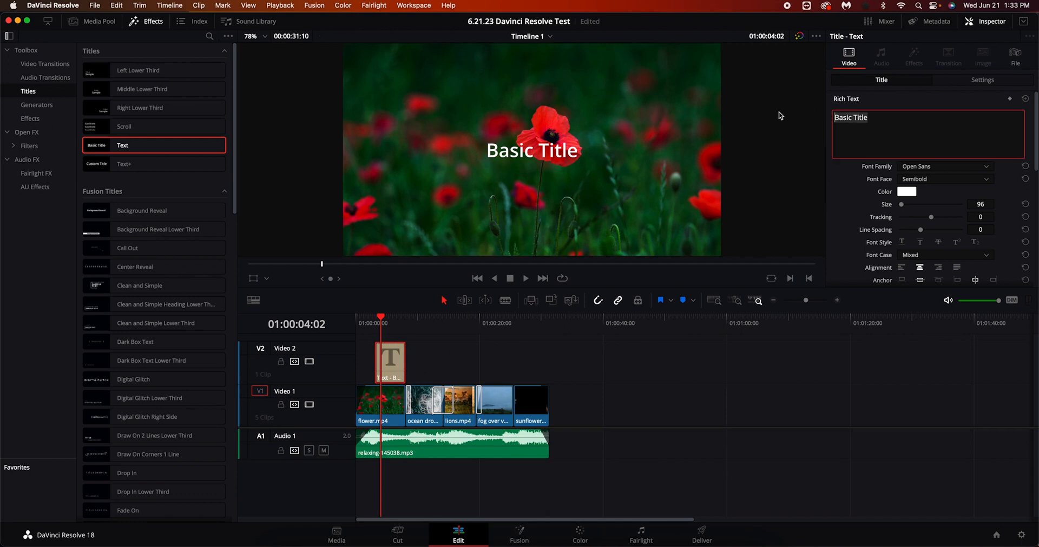
{"action": "type", "text": "Peter"}
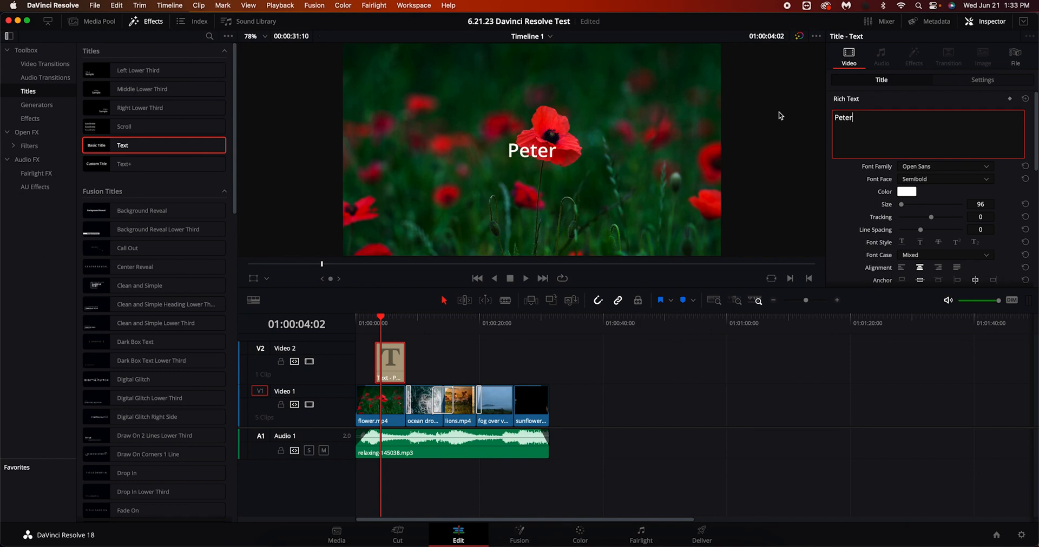
{"action": "type", "text": "'s in a mood"}
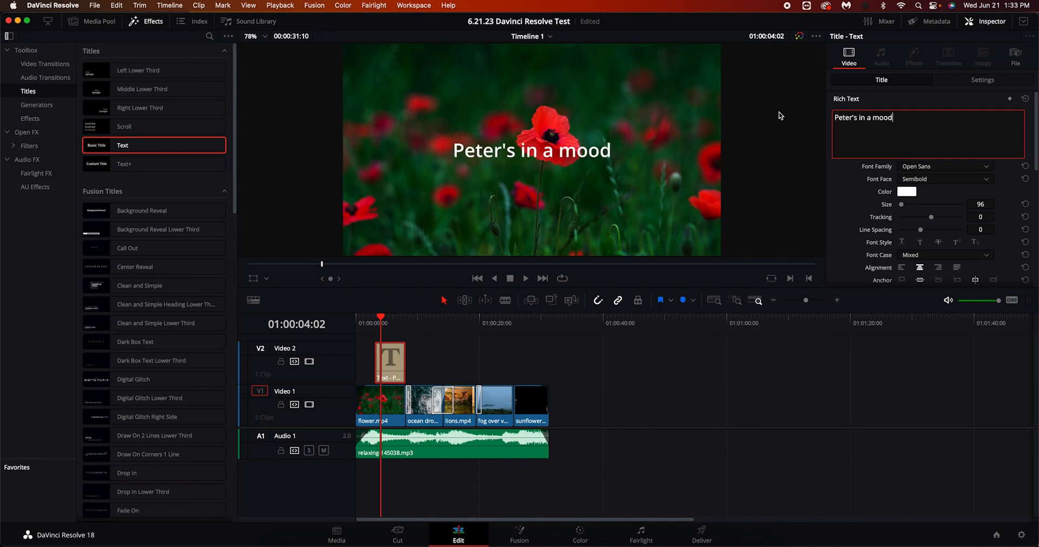
Set the title's font family to PingFang HK, and change its first letter to a lowercase p
{"action": "left_click", "coordinate": [983, 167]}
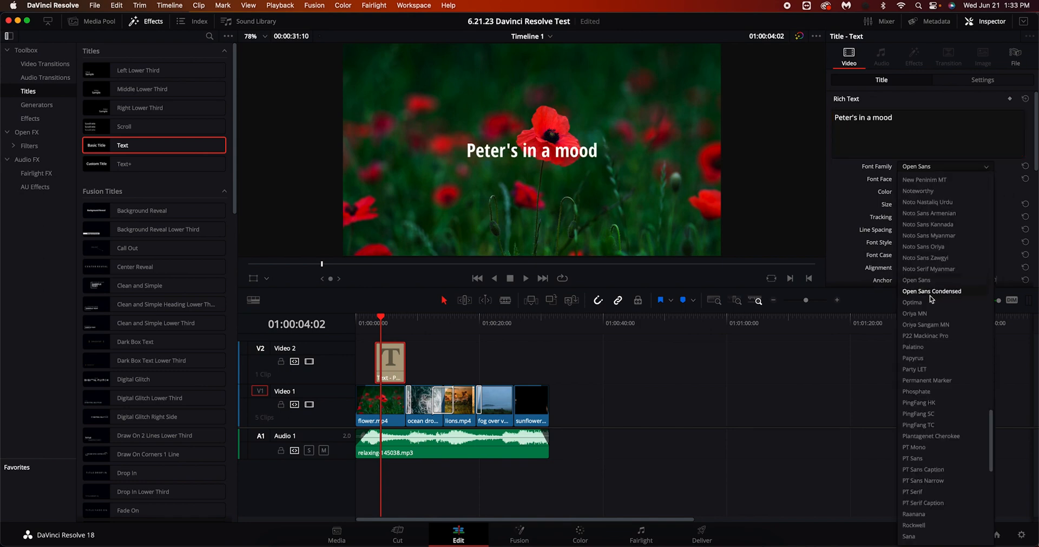
{"action": "left_click", "coordinate": [918, 403]}
{"action": "left_click_drag", "start_coordinate": [839, 117], "coordinate": [815, 121]}
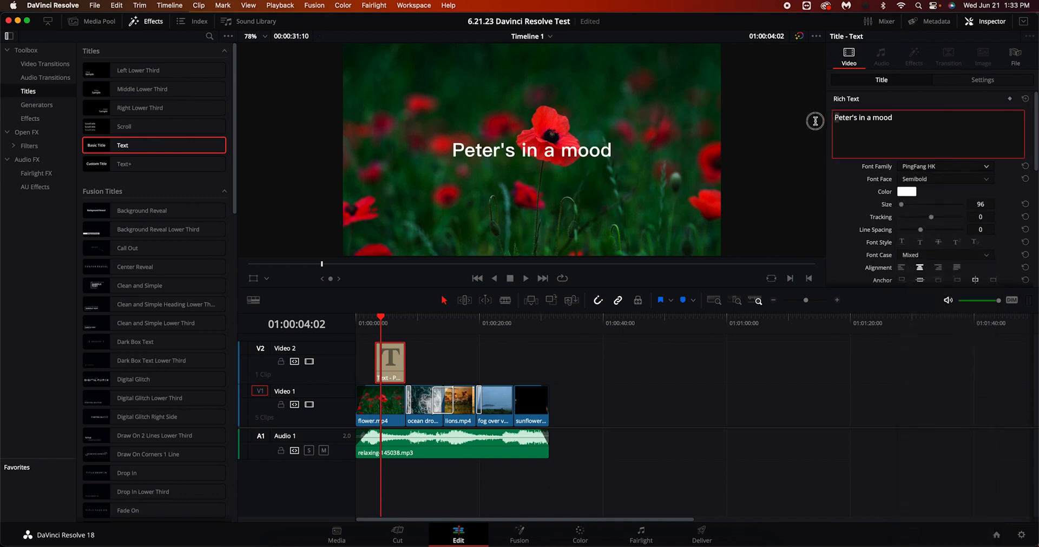
{"action": "type", "text": "p"}
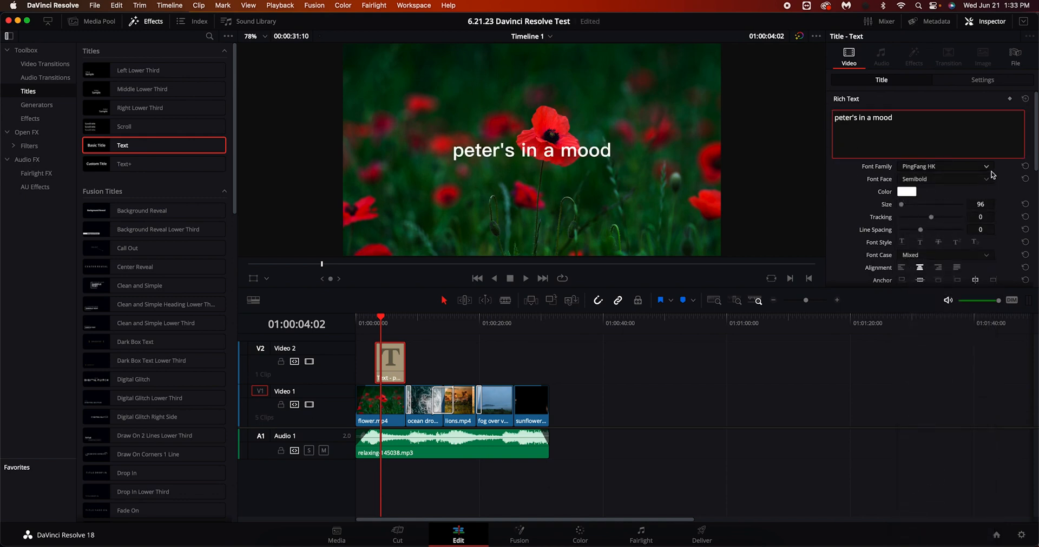
Set the title's font family to Raanana and its font face to Regular
{"action": "left_click", "coordinate": [987, 167]}
{"action": "left_click", "coordinate": [922, 390]}
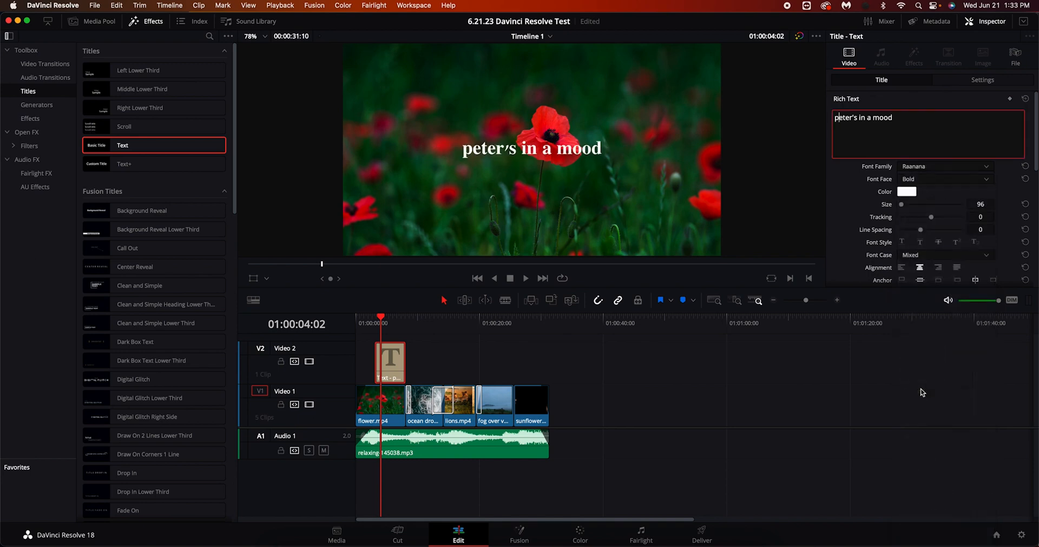
{"action": "left_click", "coordinate": [936, 182]}
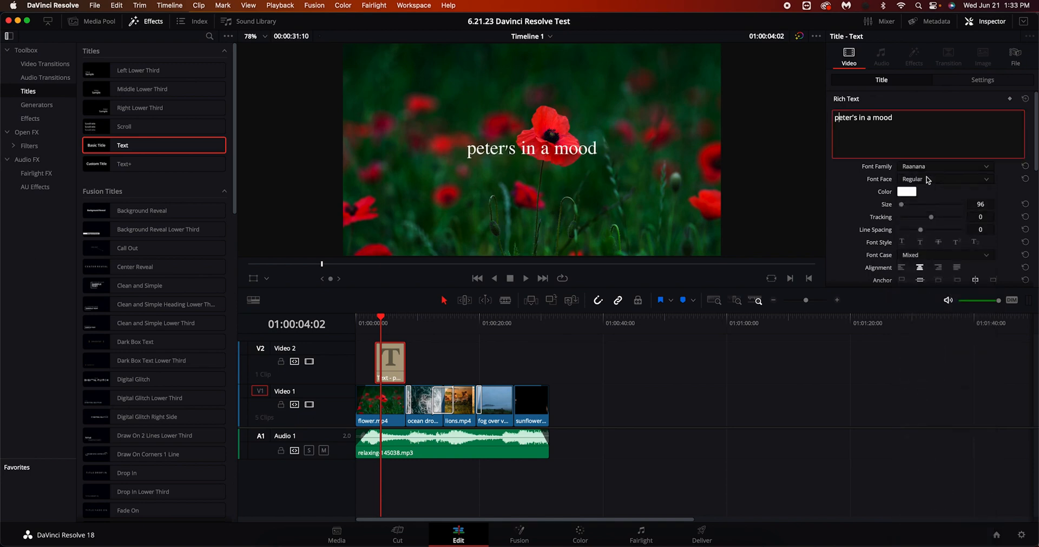
Set the title's font face to Bold and its color to light blue
{"action": "left_click", "coordinate": [912, 201]}
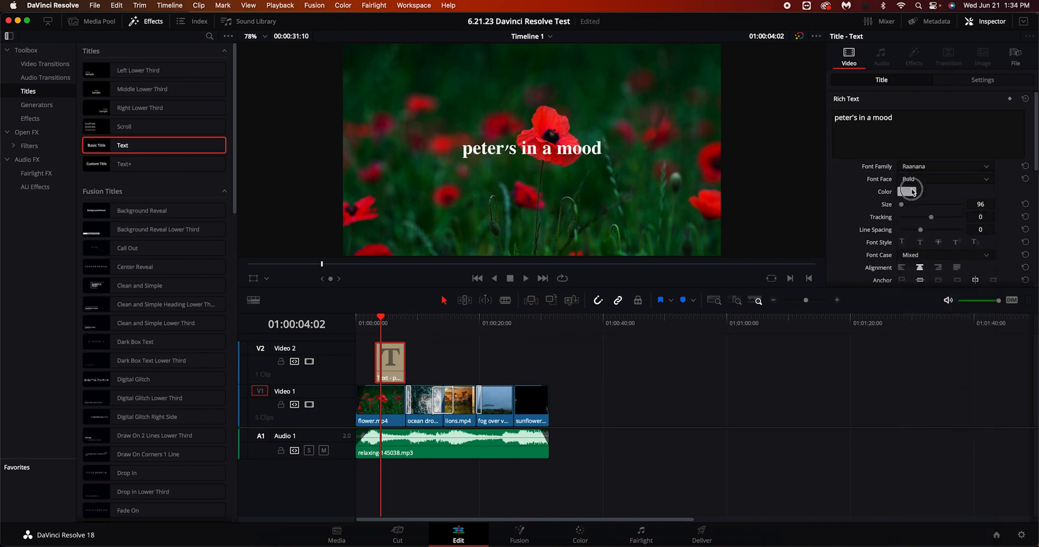
{"action": "left_click", "coordinate": [907, 192]}
{"action": "left_click_drag", "start_coordinate": [56, 385], "coordinate": [804, 265]}
{"action": "mouse_move", "coordinate": [807, 318]}
{"action": "left_mouse_down"}
{"action": "mouse_move", "coordinate": [765, 265]}
{"action": "mouse_move", "coordinate": [839, 335]}
{"action": "mouse_move", "coordinate": [794, 325]}
{"action": "left_mouse_up"}
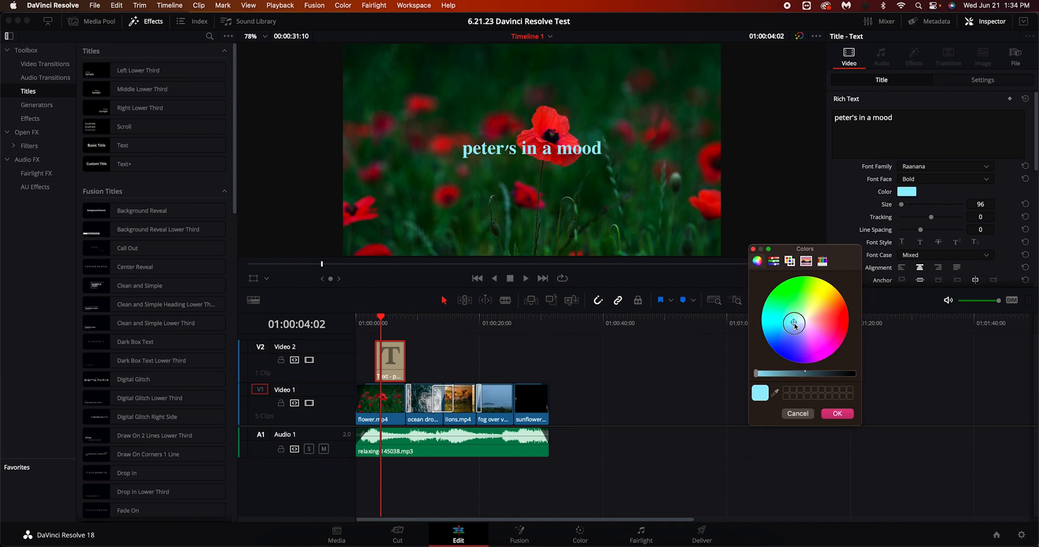
{"action": "left_click", "coordinate": [837, 414]}
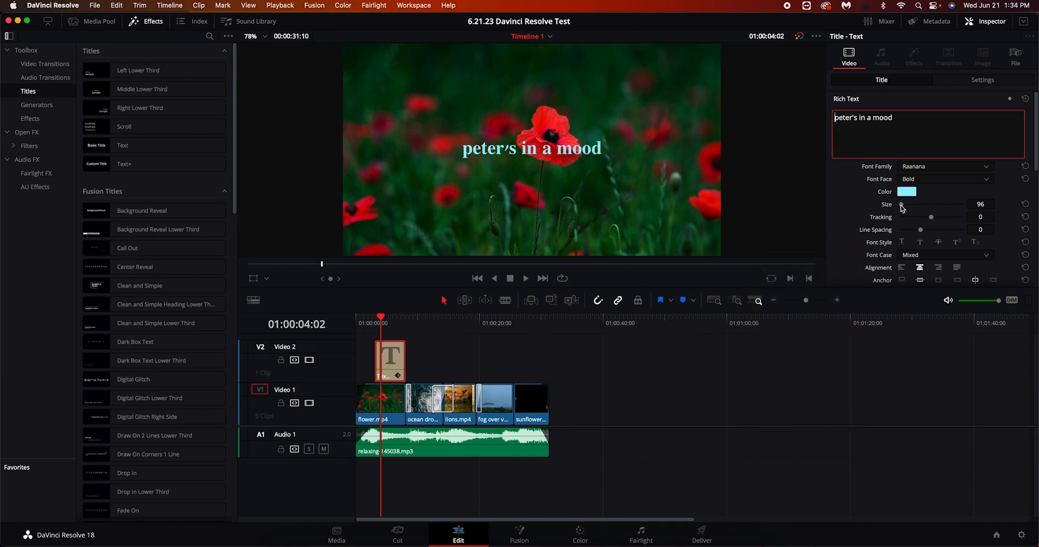
Set the title's size to 134 and reset its tracking to the default
{"action": "left_click_drag", "start_coordinate": [902, 206], "coordinate": [952, 220]}
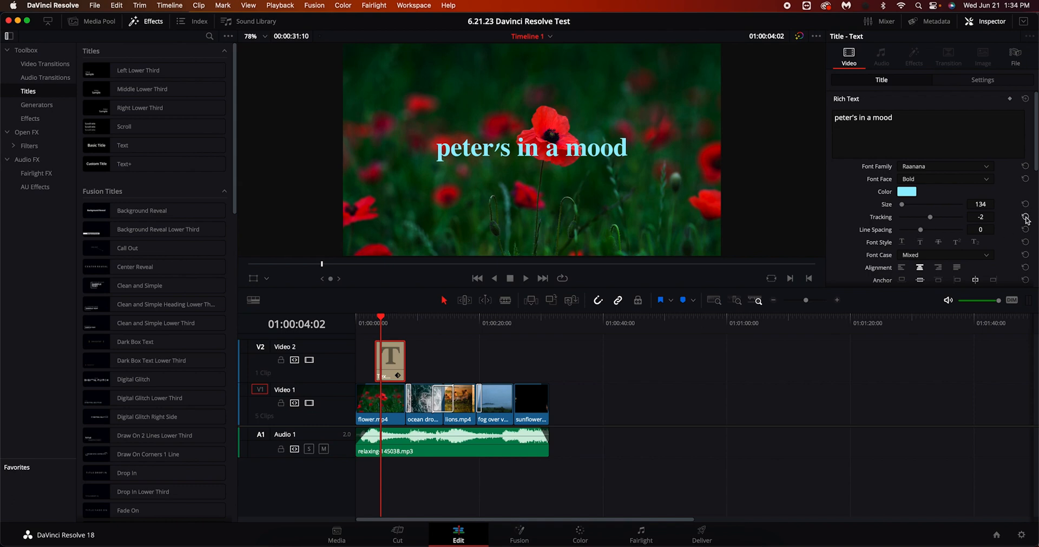
{"action": "left_click", "coordinate": [1025, 218]}
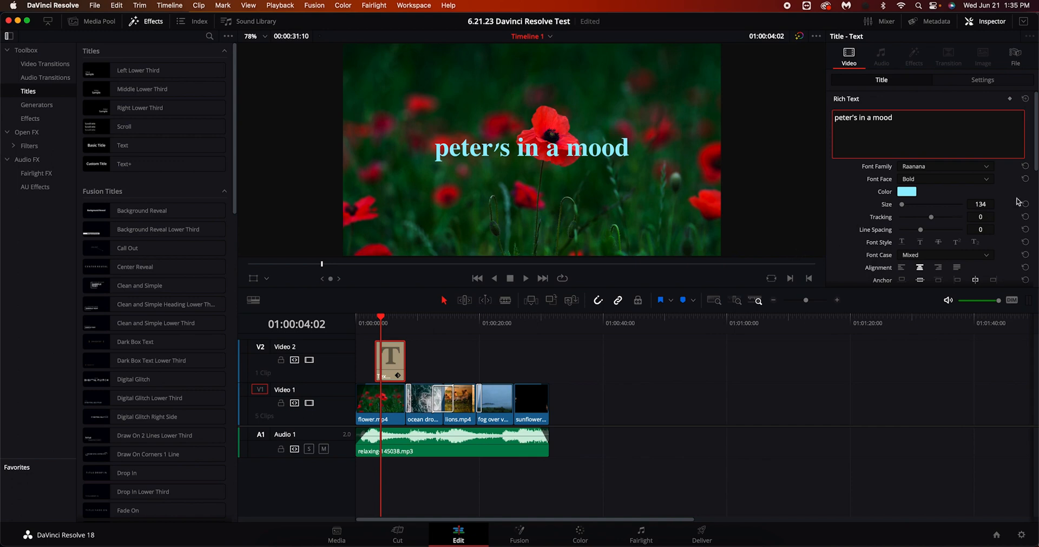
Try out the title's tracking, rotation angle and stroke size, resetting each property to its default
{"action": "mouse_move", "coordinate": [984, 215]}
{"action": "left_mouse_down"}
{"action": "mouse_move", "coordinate": [992, 209]}
{"action": "mouse_move", "coordinate": [985, 215]}
{"action": "left_mouse_up"}
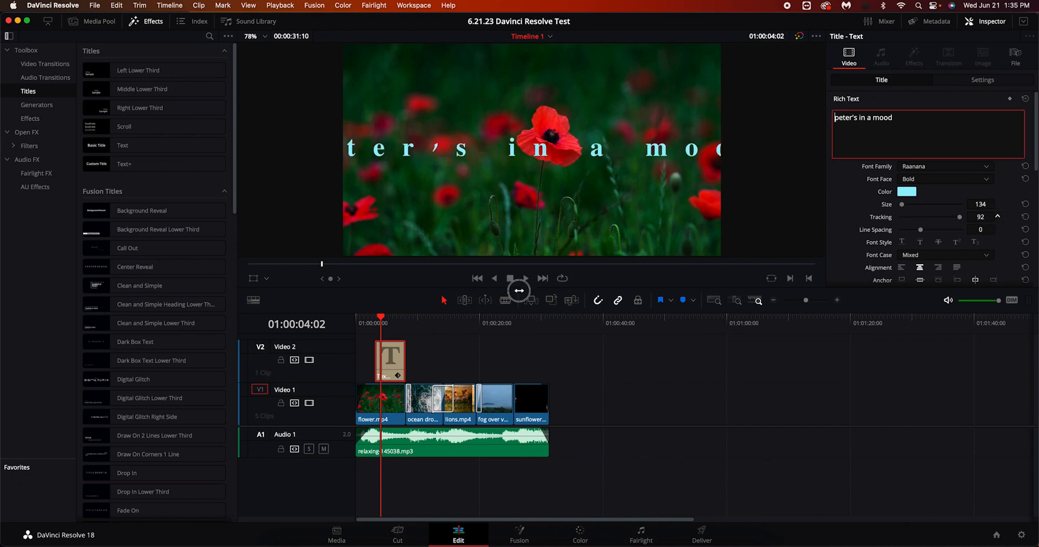
{"action": "left_click", "coordinate": [1025, 217]}
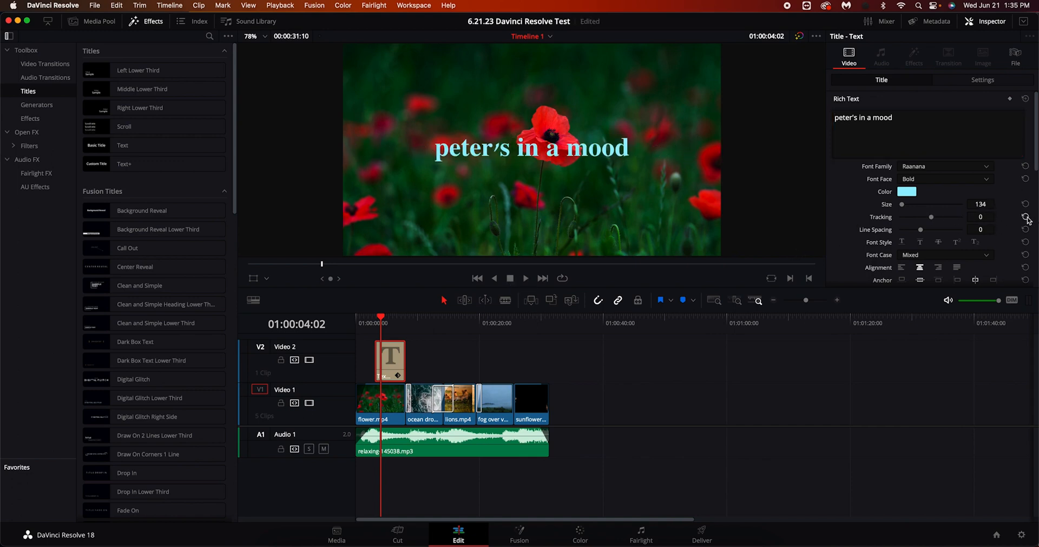
{"action": "scroll", "coordinate": [1031, 181], "scroll_direction": "down", "scroll_amount": 5}
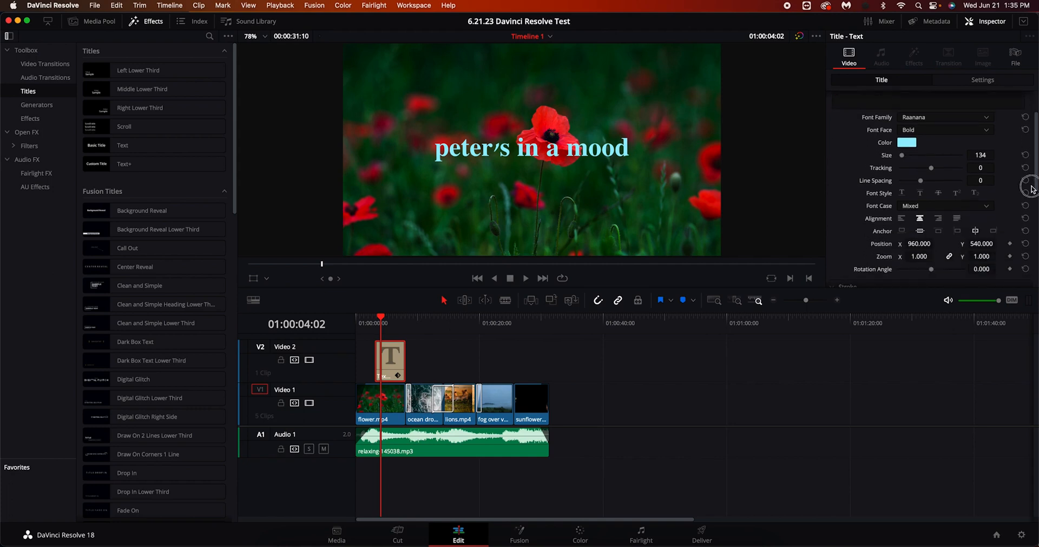
{"action": "scroll", "coordinate": [1026, 208], "scroll_direction": "down", "scroll_amount": 1}
{"action": "left_click_drag", "start_coordinate": [931, 205], "coordinate": [926, 205]}
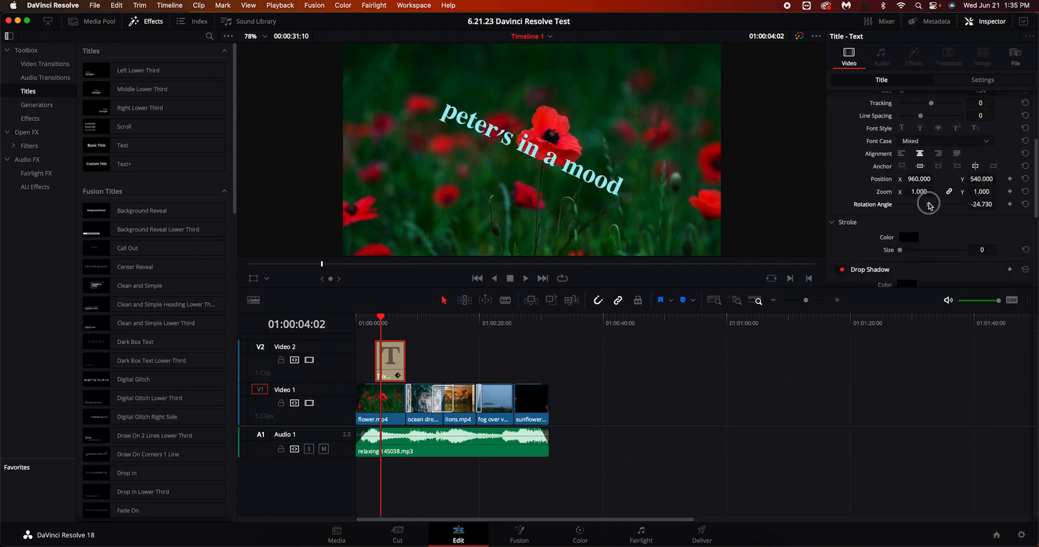
{"action": "left_click", "coordinate": [1025, 205]}
{"action": "mouse_move", "coordinate": [899, 250]}
{"action": "left_mouse_down"}
{"action": "mouse_move", "coordinate": [927, 250]}
{"action": "mouse_move", "coordinate": [912, 254]}
{"action": "left_mouse_up"}
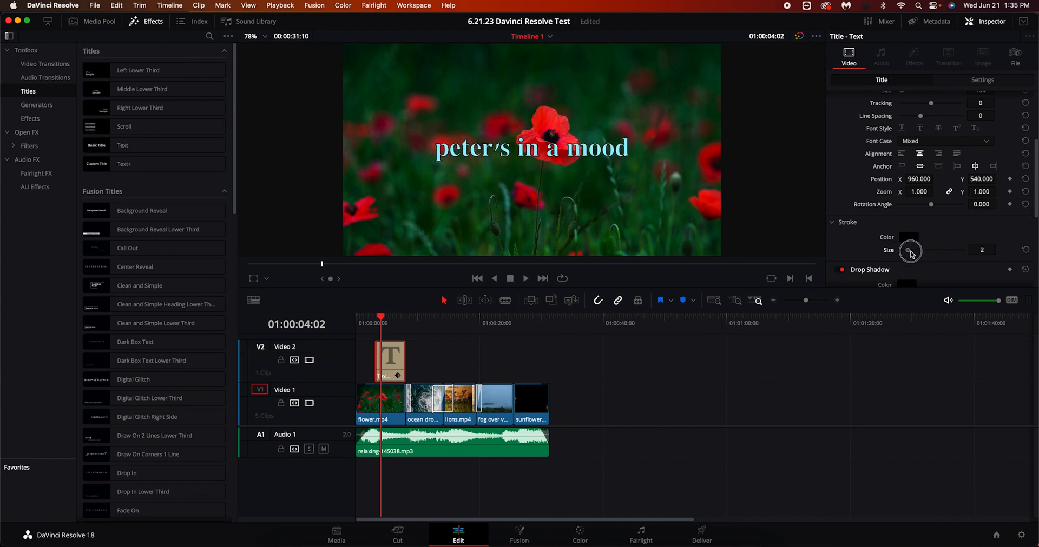
{"action": "left_click", "coordinate": [1025, 249]}
Set the title's drop shadow offset to X 18 and Y -11 and its blur to 42, leaving opacity at its default
{"action": "scroll", "coordinate": [1036, 202], "scroll_direction": "down", "scroll_amount": 5}
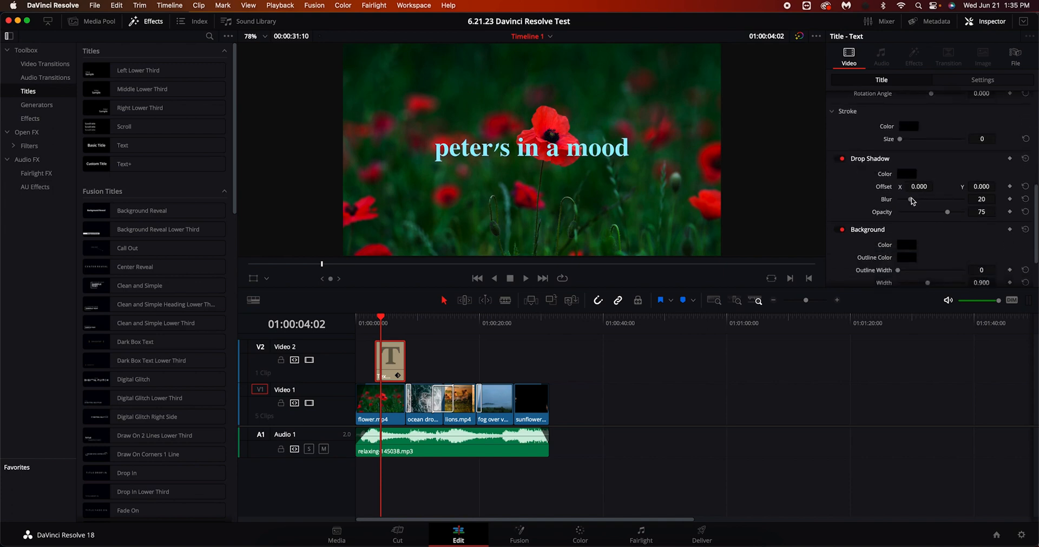
{"action": "left_click_drag", "start_coordinate": [918, 187], "coordinate": [972, 187]}
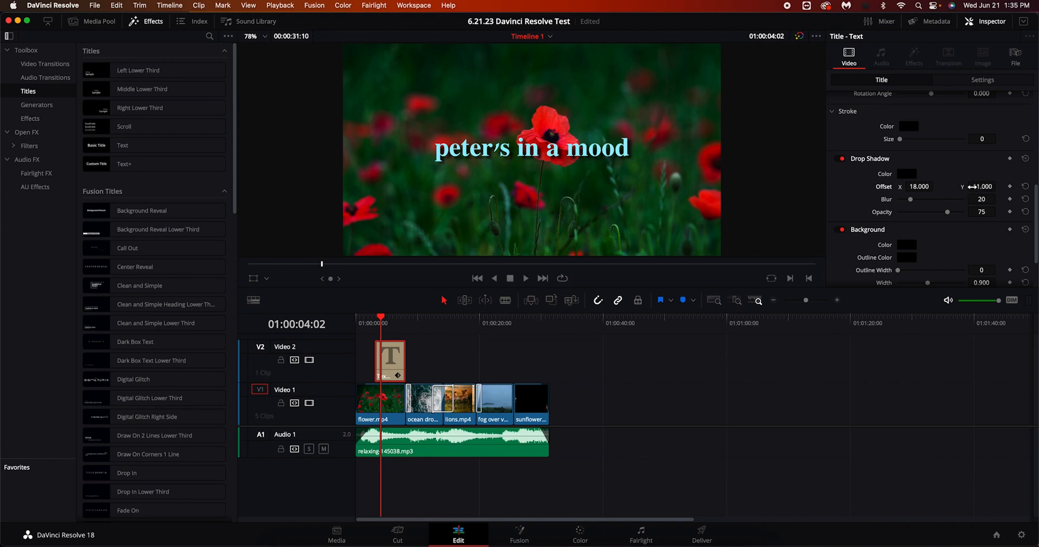
{"action": "left_click_drag", "start_coordinate": [912, 201], "coordinate": [985, 207]}
{"action": "left_click", "coordinate": [1025, 212]}
Play the timeline from the beginning to preview the styled title over flower.mp4
{"action": "left_click_drag", "start_coordinate": [381, 320], "coordinate": [332, 327]}
{"action": "key", "text": "space"}
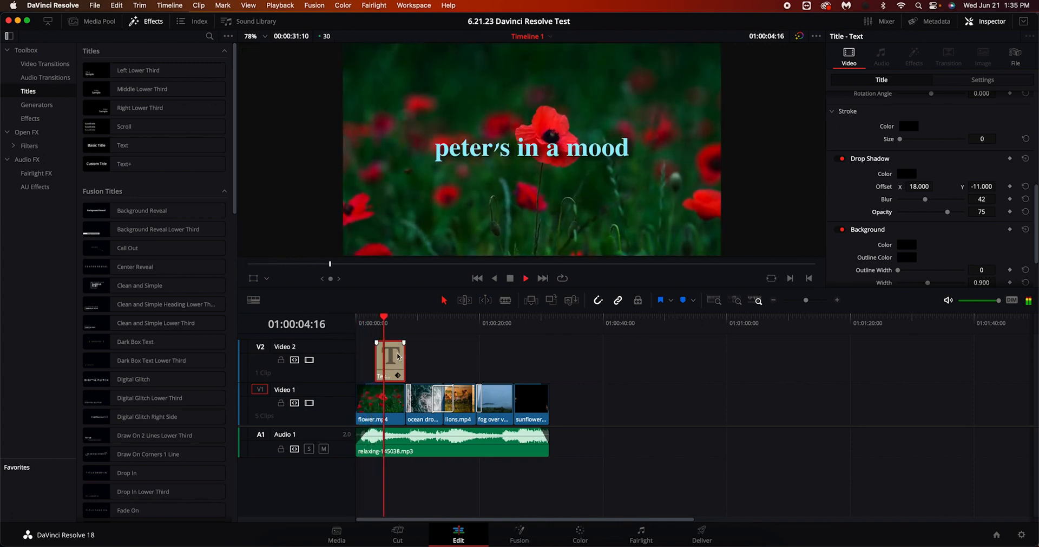
{"action": "key", "text": "space"}
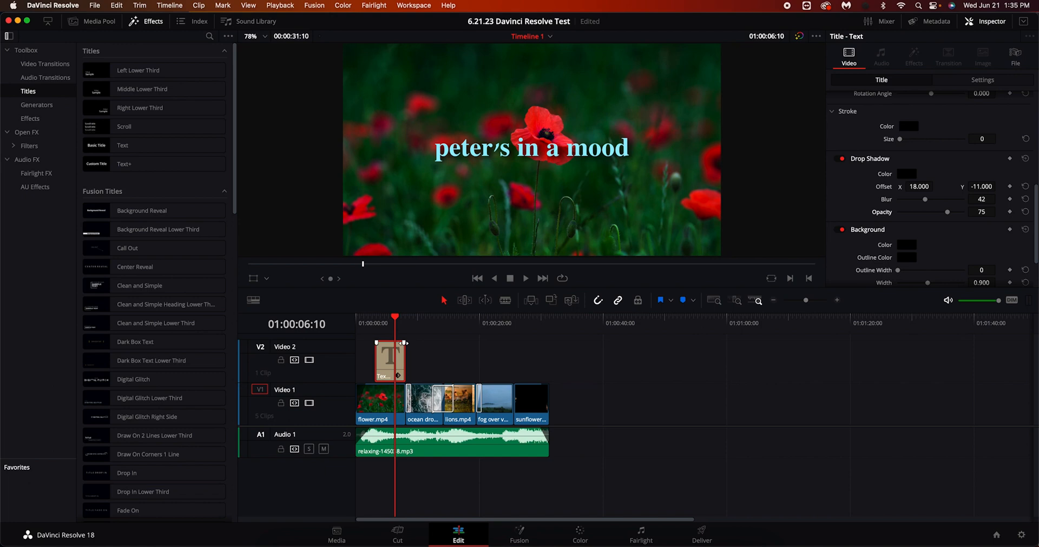
Add a fade-out to the end of the text title and play it back
{"action": "left_click_drag", "start_coordinate": [403, 343], "coordinate": [325, 336]}
{"action": "key", "text": "space"}
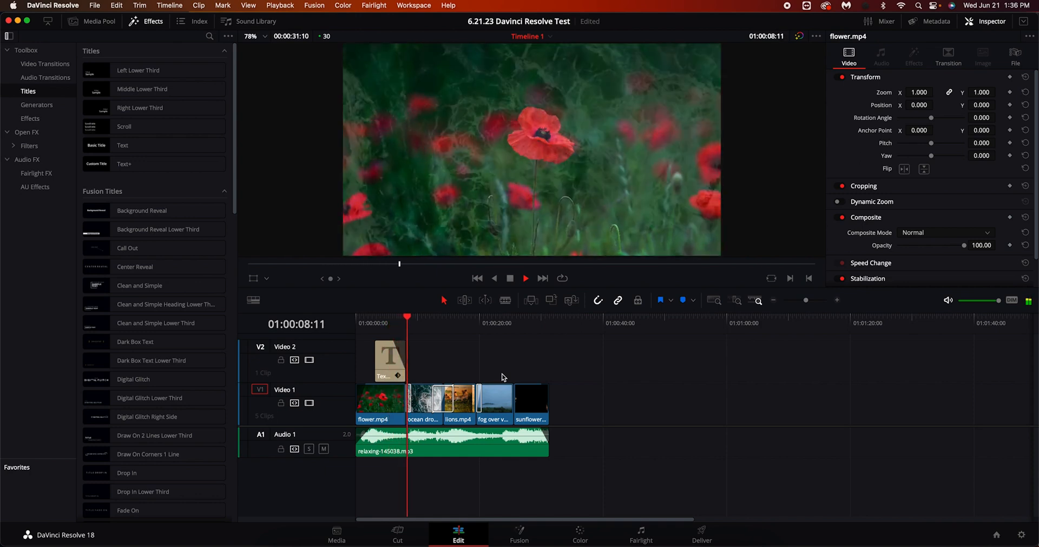
{"action": "left_click", "coordinate": [412, 318]}
Add a Clean and Simple title on Video 2 above the start of the sunflower clip, and play it until its text shows
{"action": "left_click_drag", "start_coordinate": [415, 323], "coordinate": [514, 324]}
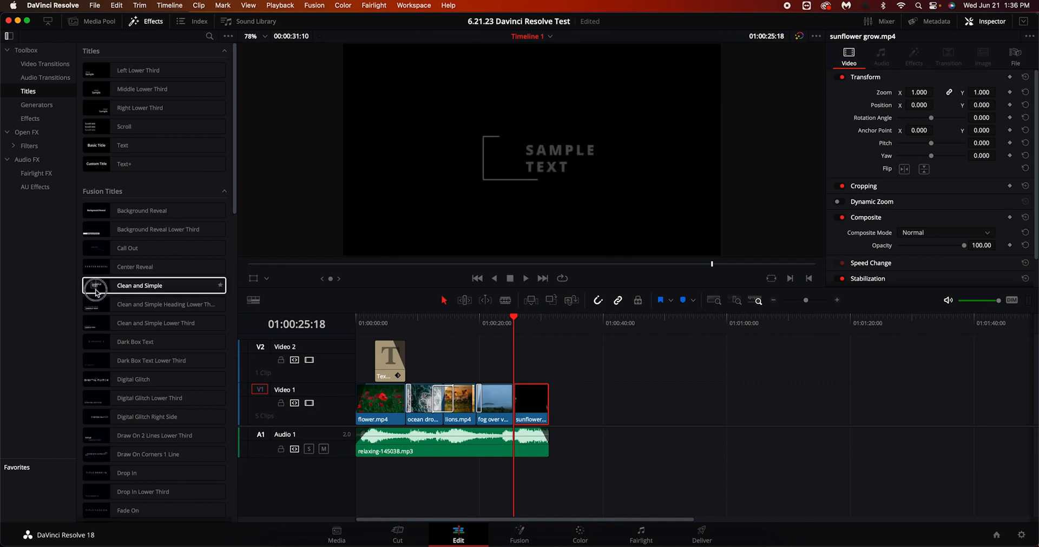
{"action": "left_click_drag", "start_coordinate": [138, 293], "coordinate": [525, 379]}
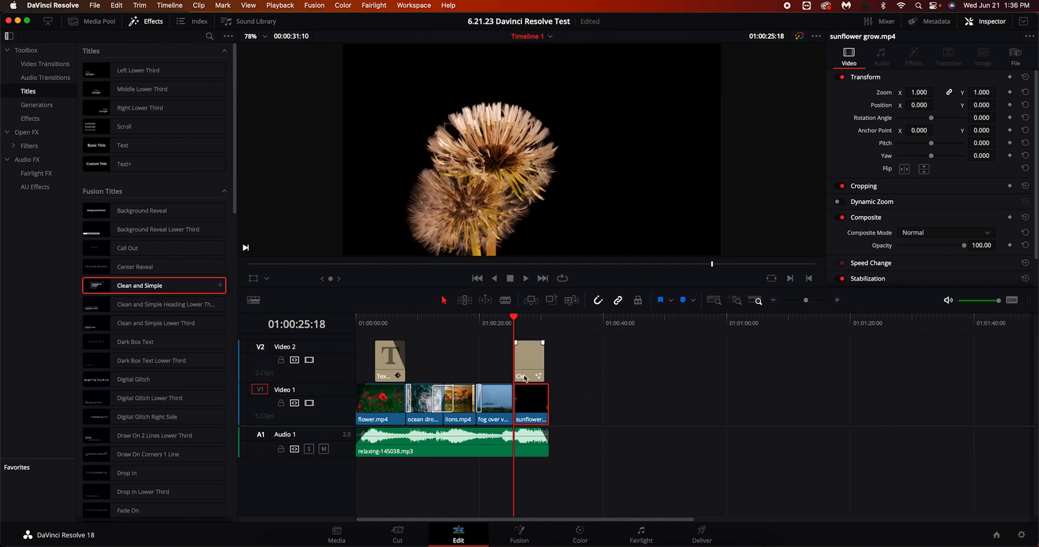
{"action": "left_click", "coordinate": [528, 362]}
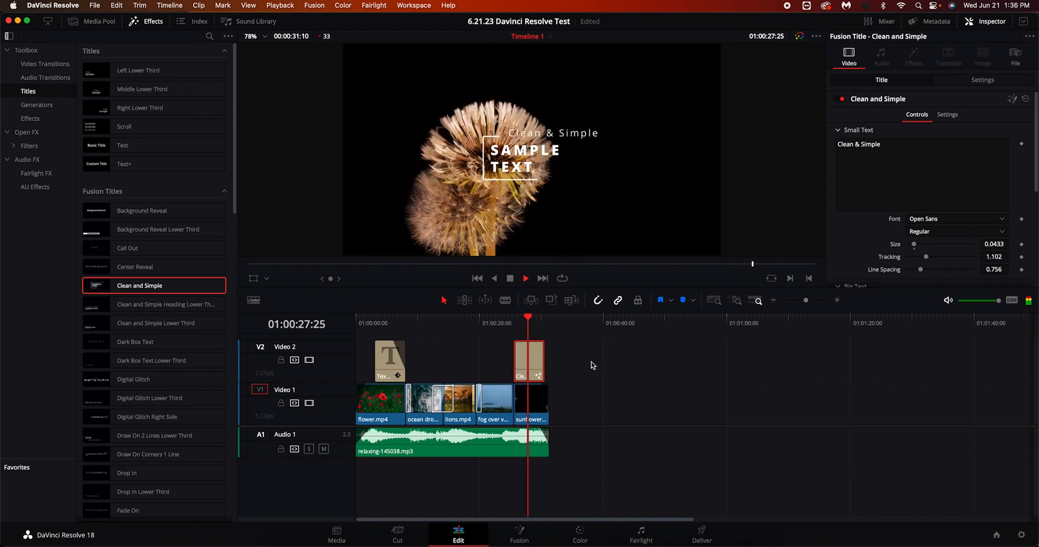
{"action": "key", "text": "space"}
Replace the small text of the Clean and Simple title with "Now"
{"action": "left_click", "coordinate": [867, 148]}
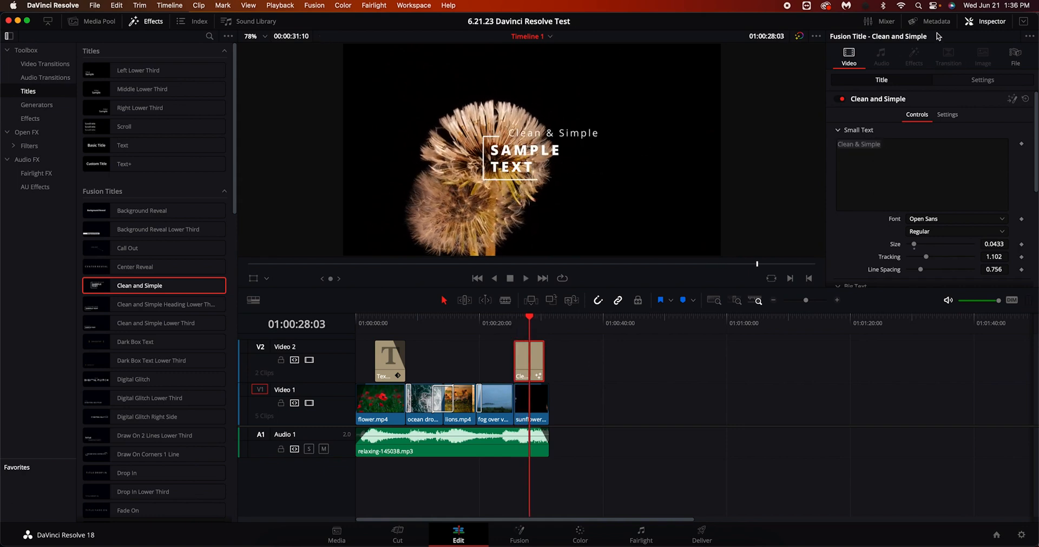
{"action": "left_click", "coordinate": [986, 21]}
{"action": "left_click", "coordinate": [985, 21]}
{"action": "left_click", "coordinate": [856, 144]}
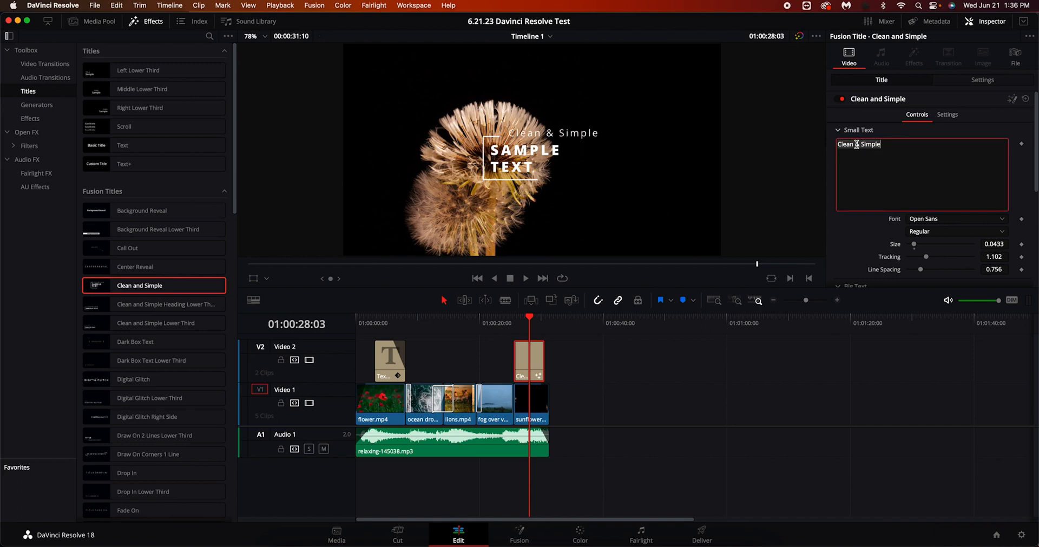
{"action": "type", "text": "Now"}
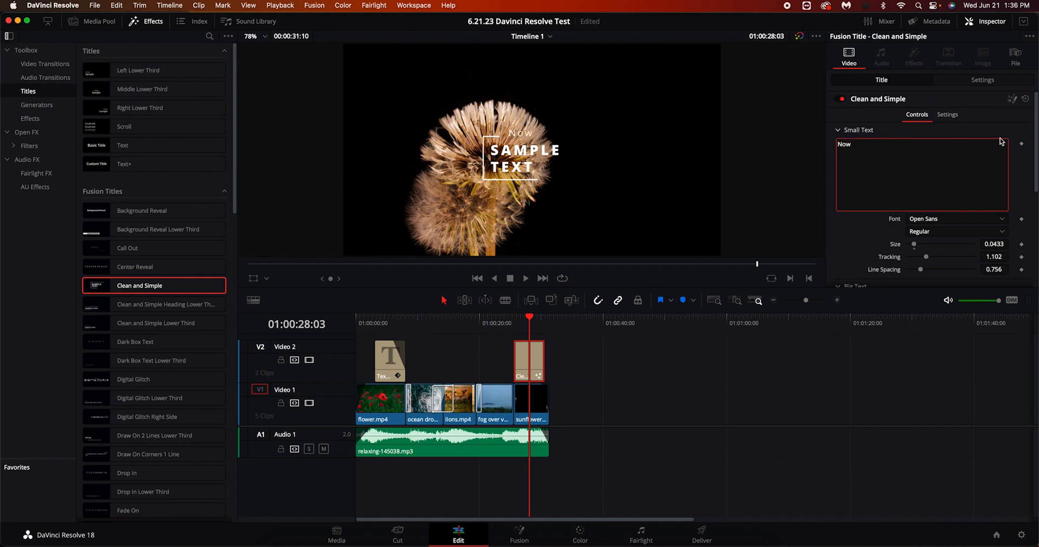
Replace the title's big text with "HE'S FEELING" and "BETTER :)" on two lines, keeping the Open Sans font
{"action": "left_click_drag", "start_coordinate": [1036, 151], "coordinate": [1017, 220]}
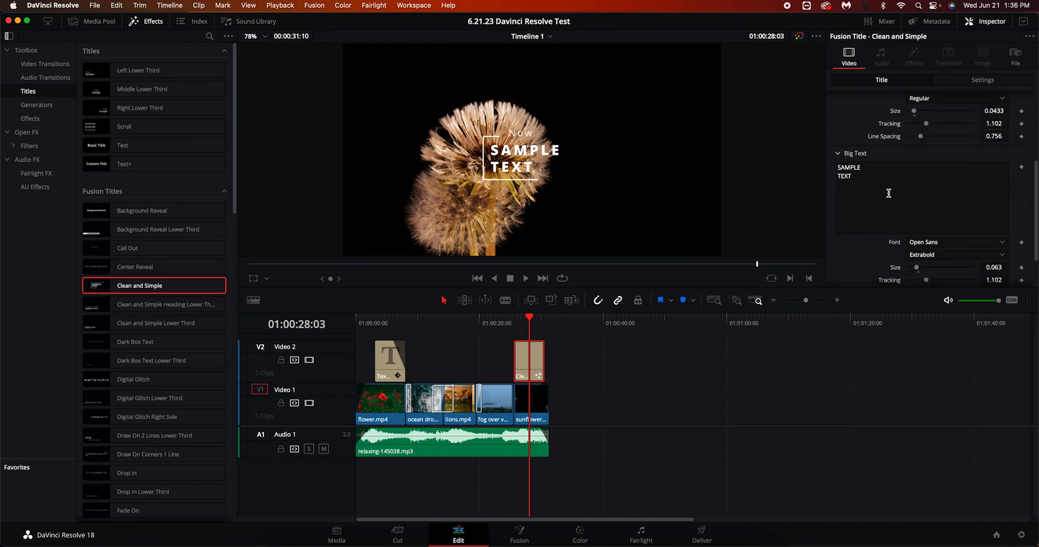
{"action": "left_click_drag", "start_coordinate": [886, 191], "coordinate": [786, 162]}
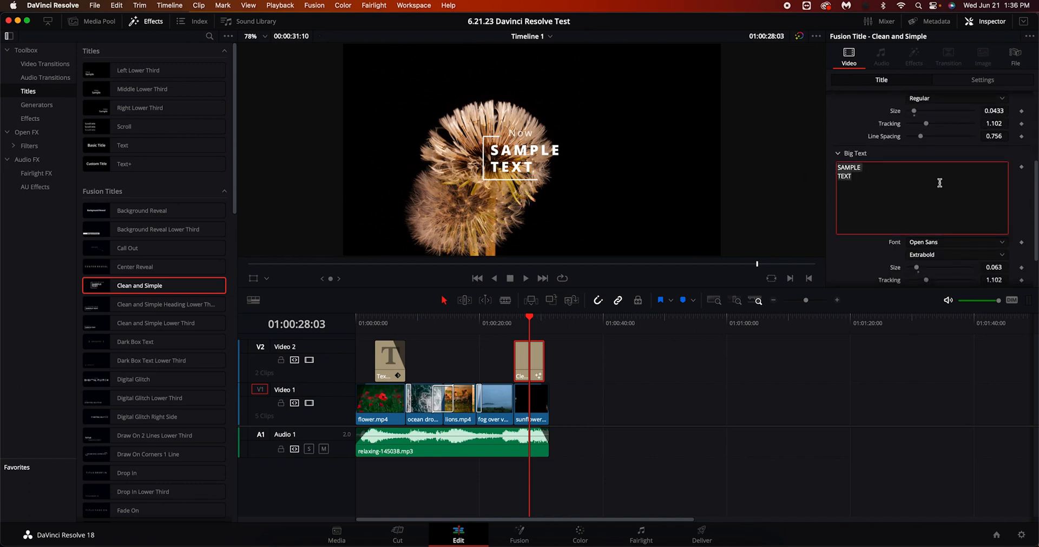
{"action": "type", "text": "H"}
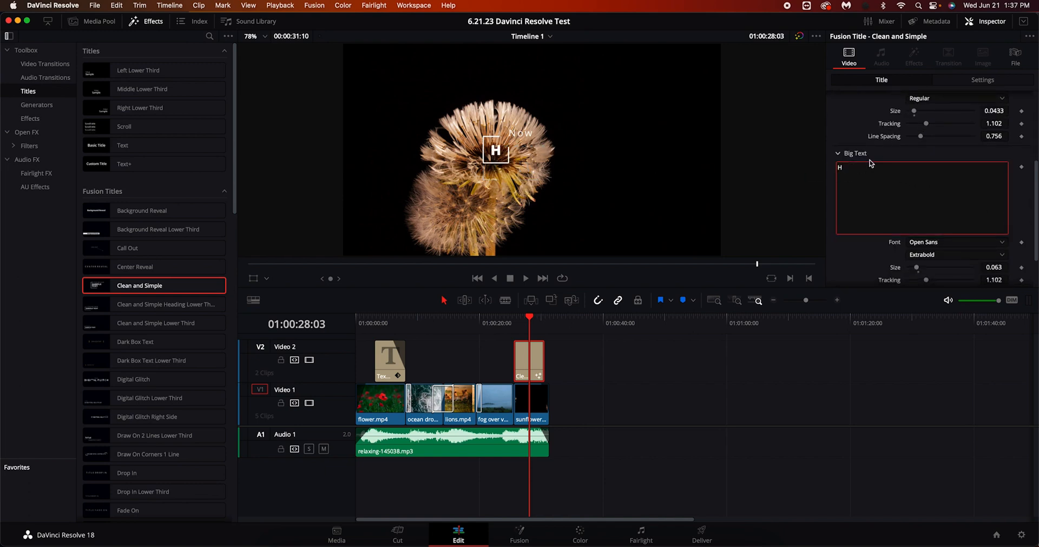
{"action": "type", "text": "E'S FEELING "}
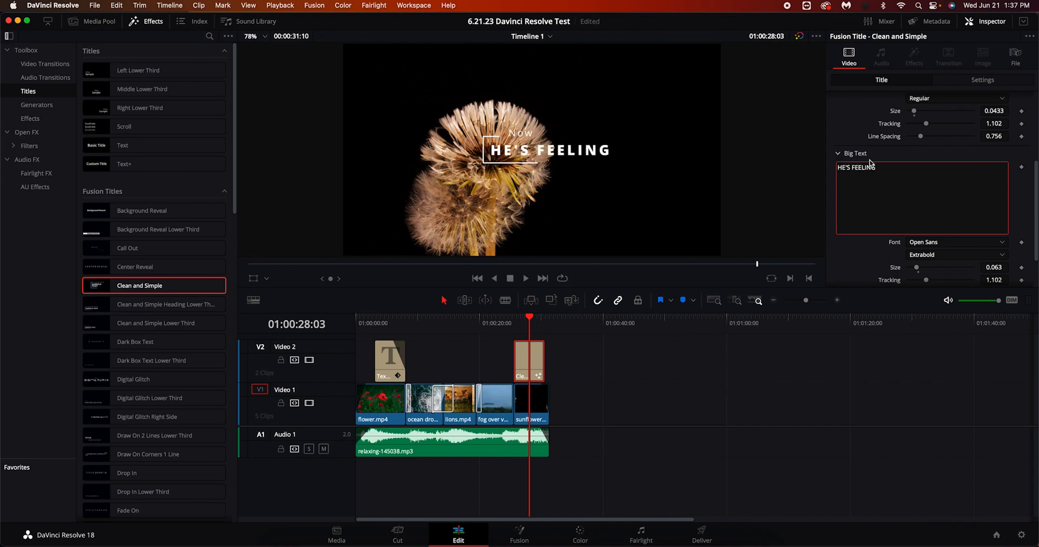
{"action": "type", "text": "BETTER"}
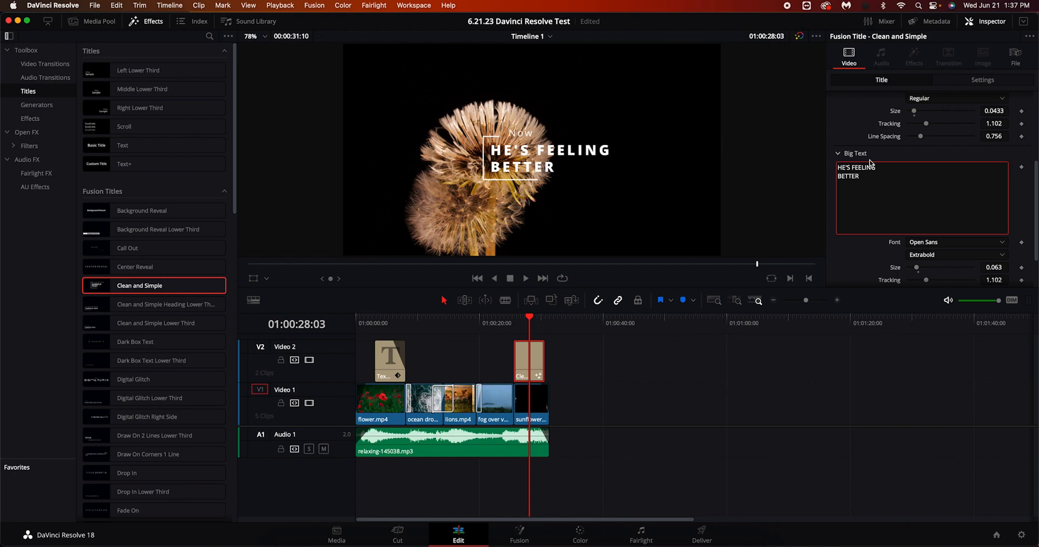
{"action": "type", "text": " :)"}
{"action": "left_click", "coordinate": [661, 381]}
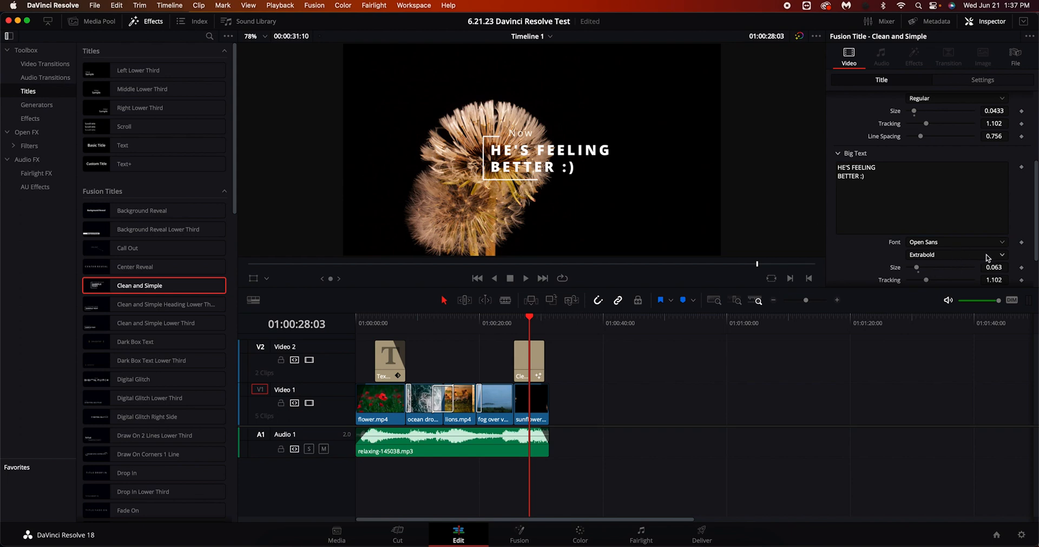
{"action": "left_click", "coordinate": [1002, 245]}
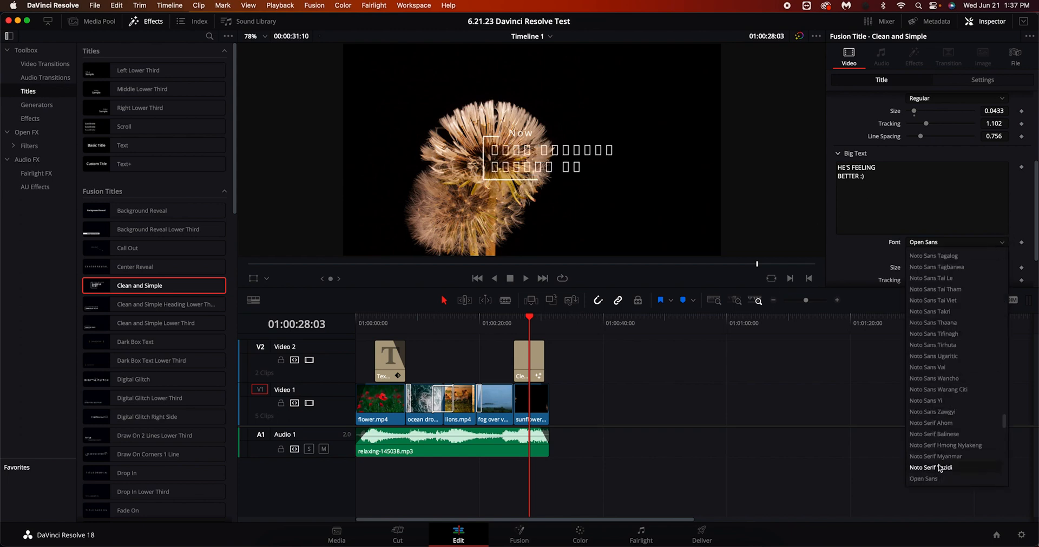
{"action": "left_click", "coordinate": [927, 479]}
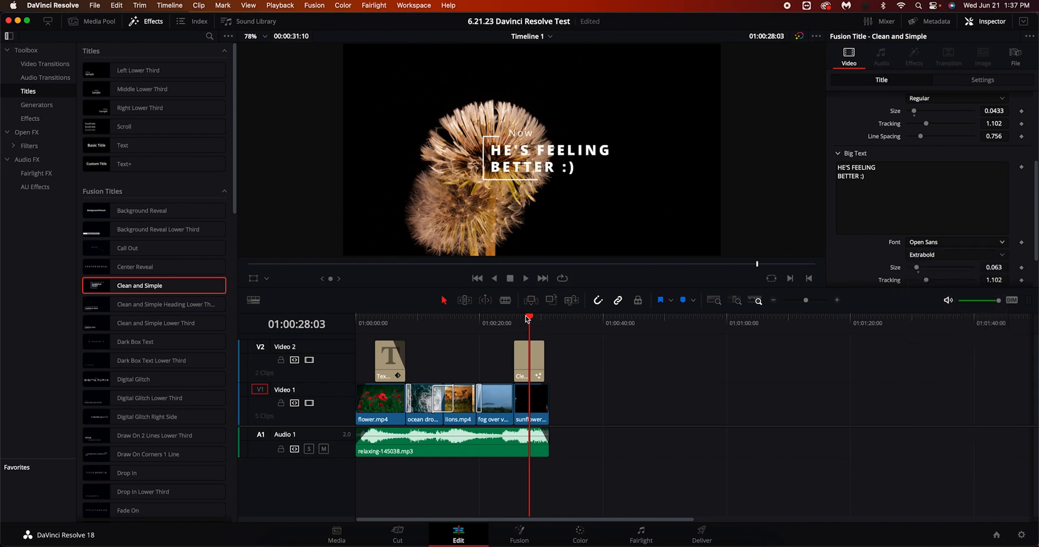
Play the timeline from the fog over valley clip into the Clean and Simple title to check its animation
{"action": "left_click_drag", "start_coordinate": [530, 319], "coordinate": [501, 320]}
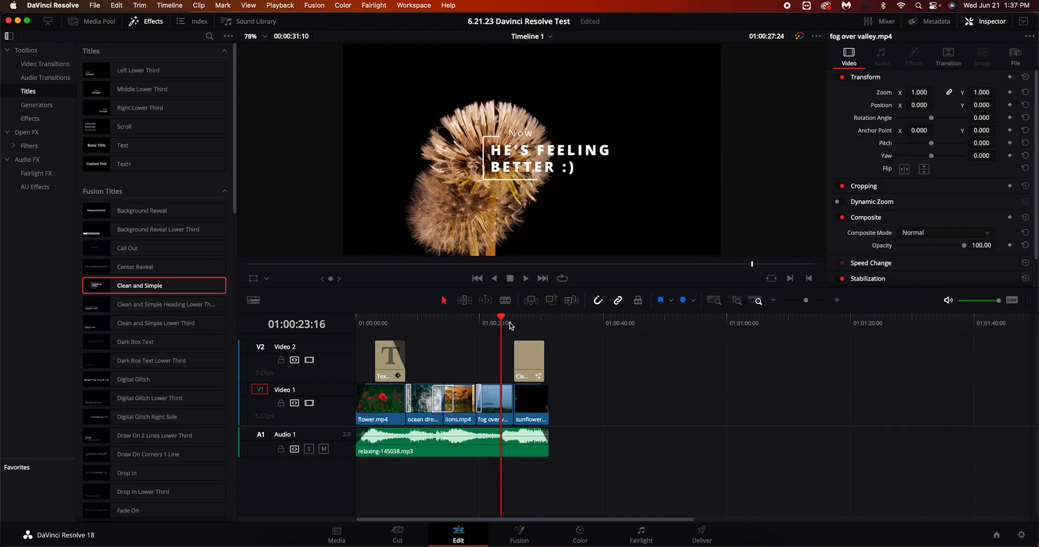
{"action": "key", "text": "space"}
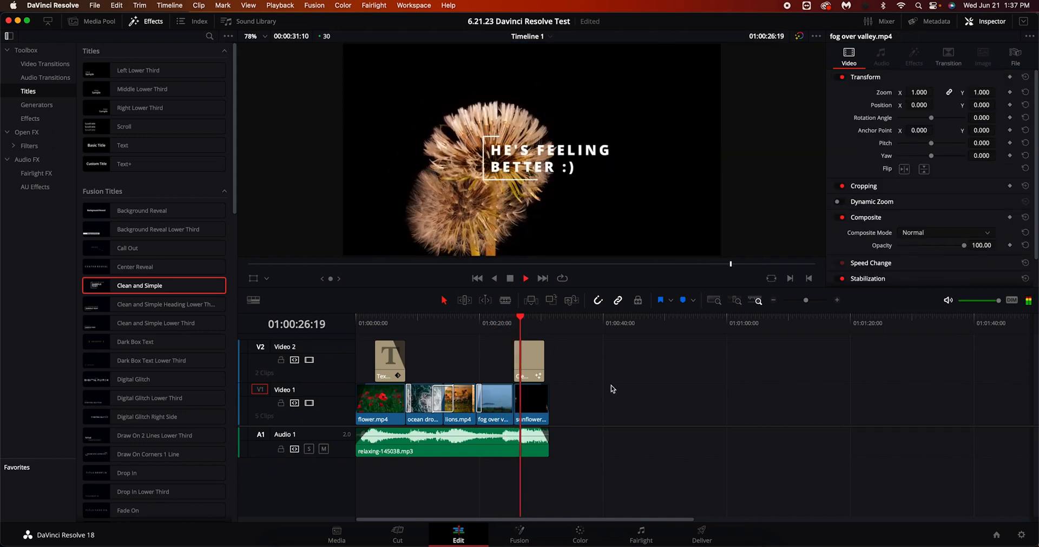
{"action": "key", "text": "space"}
Move the Clean and Simple title to start at 01:00:27:12 over the sunflower clip, and play it back
{"action": "left_click_drag", "start_coordinate": [530, 367], "coordinate": [542, 367]}
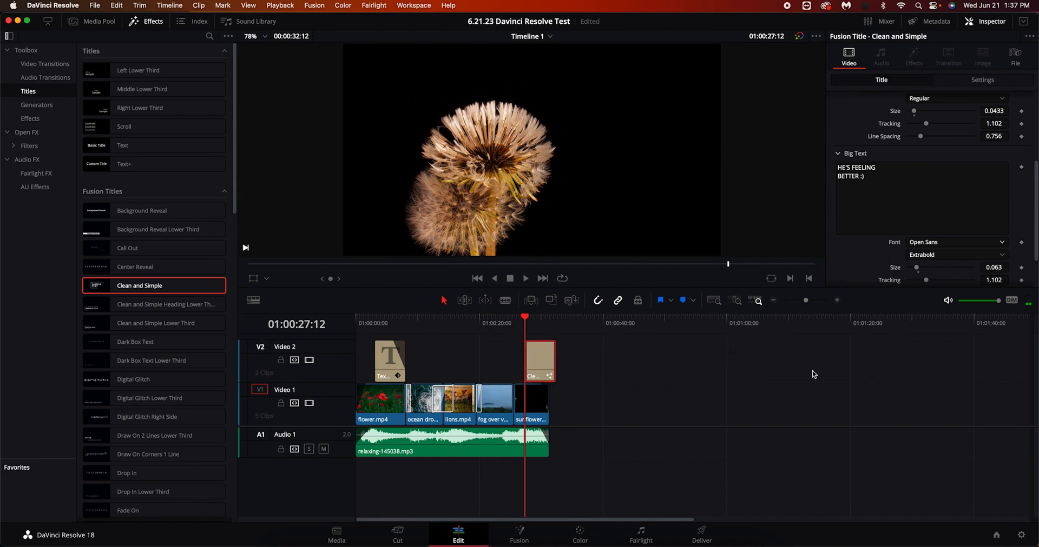
{"action": "scroll", "coordinate": [1036, 200], "scroll_direction": "up", "scroll_amount": 5}
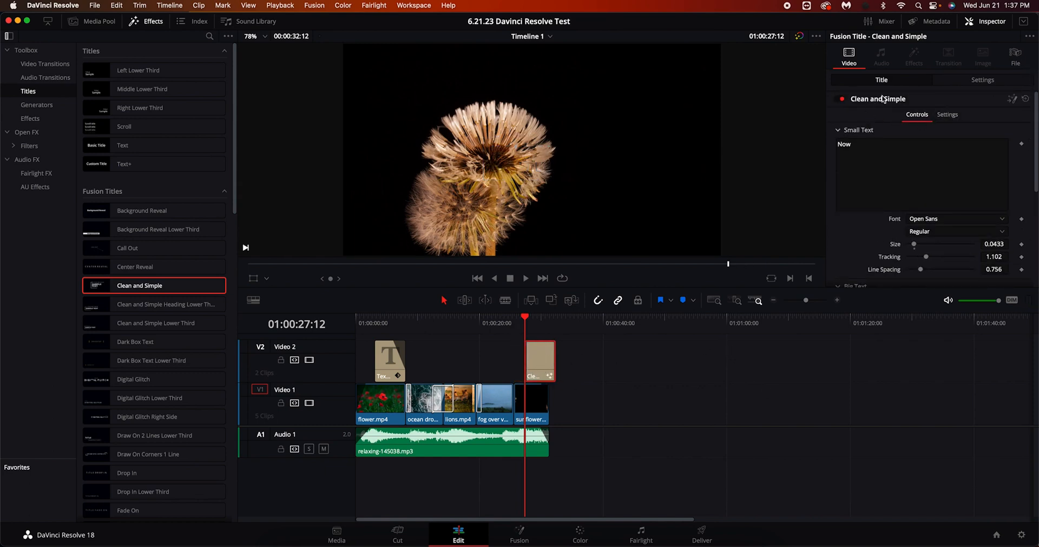
{"action": "left_click", "coordinate": [982, 79]}
{"action": "left_click", "coordinate": [896, 85]}
{"action": "left_click", "coordinate": [686, 426]}
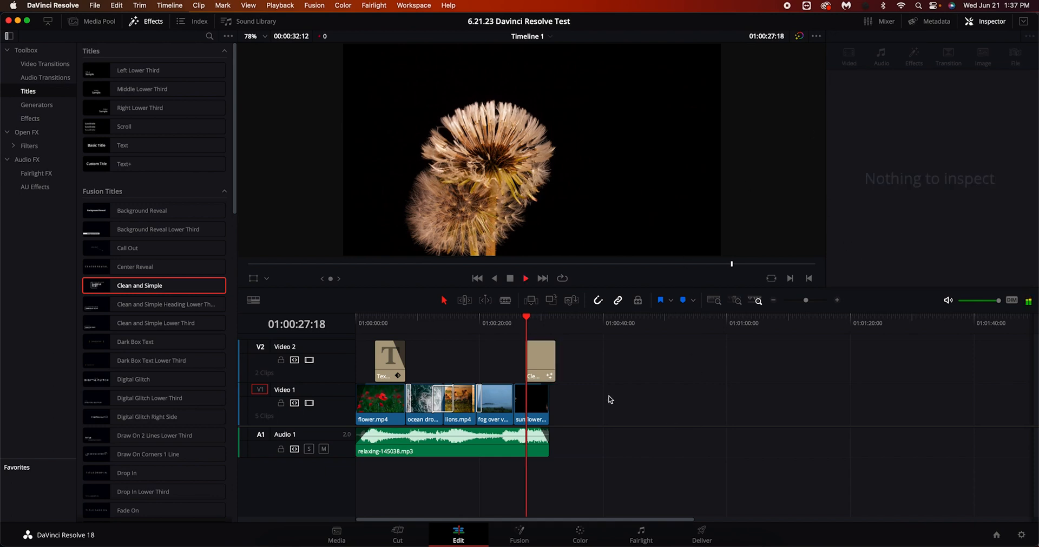
{"action": "key", "text": "space"}
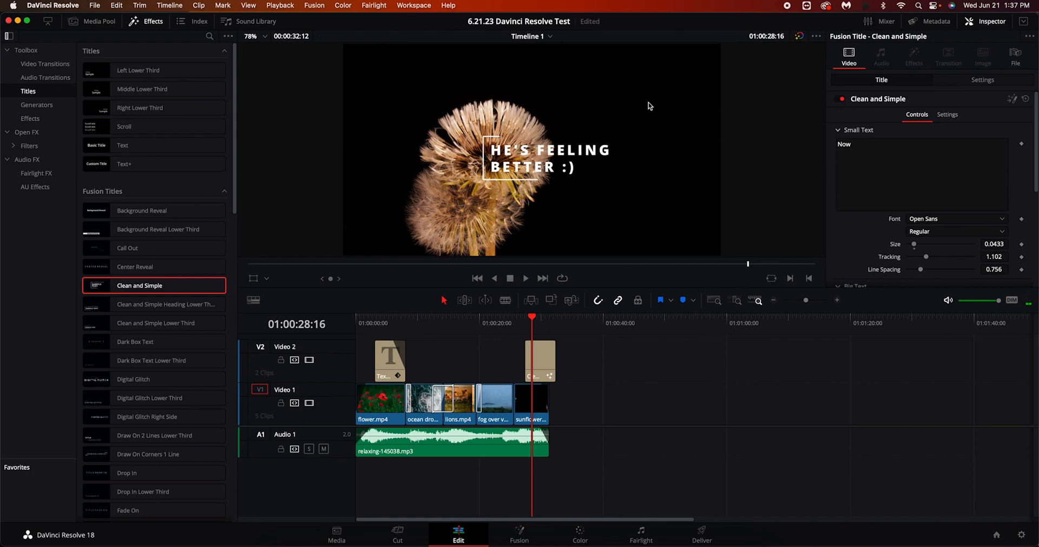
Set the horizontal position of the Clean and Simple title to 437.000 in its transform settings
{"action": "left_click", "coordinate": [545, 359]}
{"action": "left_click", "coordinate": [977, 82]}
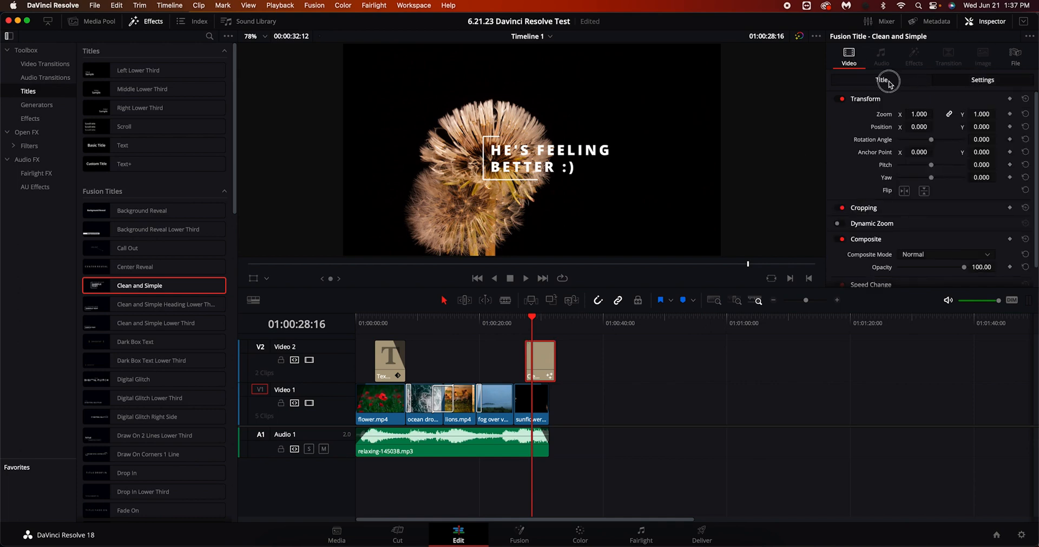
{"action": "left_click", "coordinate": [881, 79]}
{"action": "left_click", "coordinate": [970, 83]}
{"action": "left_click_drag", "start_coordinate": [922, 122], "coordinate": [988, 124]}
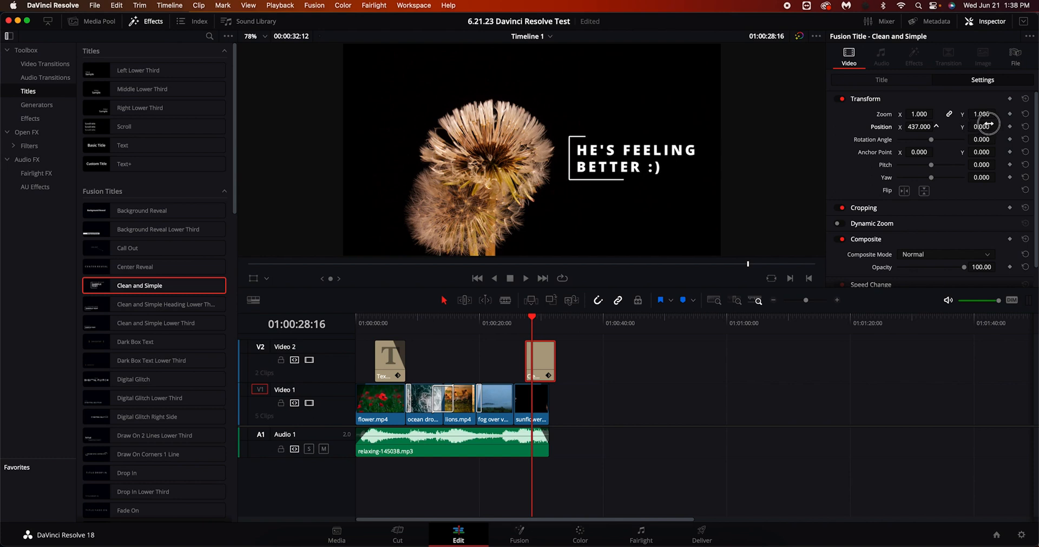
Try out the zoom and rotation angle of the Clean and Simple title, and reset both values
{"action": "left_click_drag", "start_coordinate": [919, 114], "coordinate": [944, 140]}
{"action": "left_click", "coordinate": [1025, 114]}
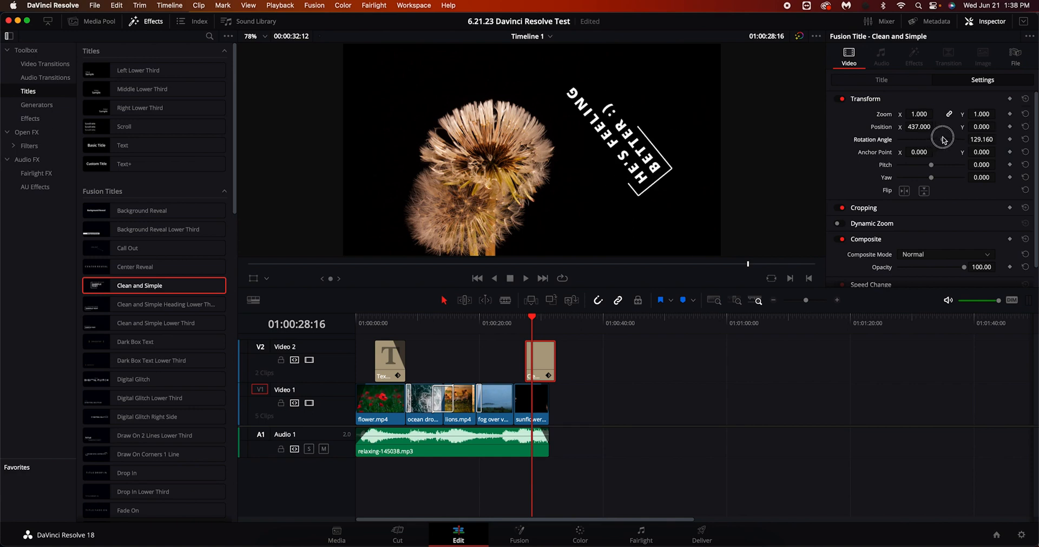
{"action": "left_click", "coordinate": [1026, 140]}
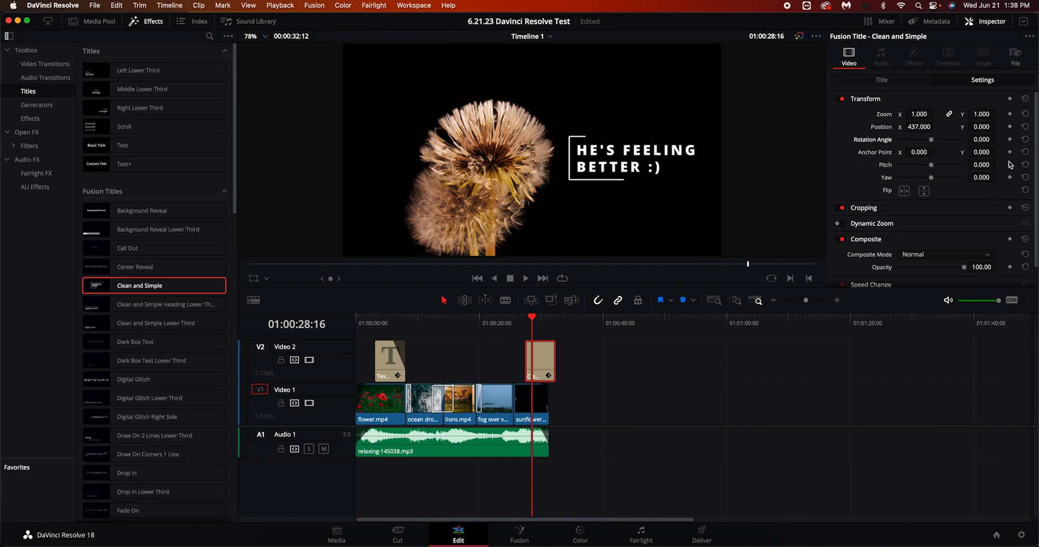
Tilt the Clean and Simple title with a yaw of -0.378, reset its pitch, and play it back from 01:00:25:18
{"action": "mouse_move", "coordinate": [930, 165]}
{"action": "left_mouse_down"}
{"action": "mouse_move", "coordinate": [953, 166]}
{"action": "mouse_move", "coordinate": [922, 167]}
{"action": "mouse_move", "coordinate": [941, 179]}
{"action": "mouse_move", "coordinate": [923, 180]}
{"action": "left_mouse_up"}
{"action": "left_click", "coordinate": [1025, 165]}
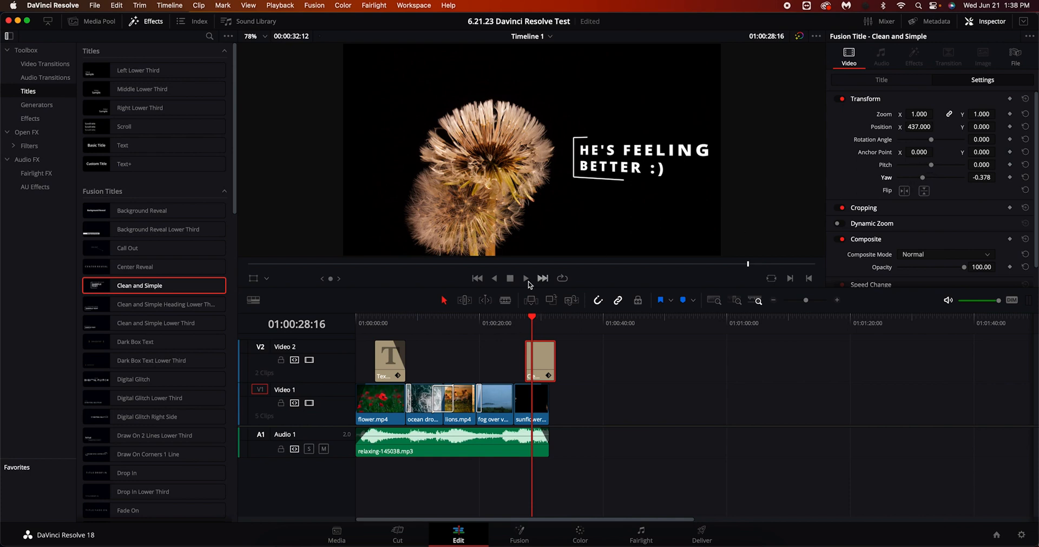
{"action": "left_click_drag", "start_coordinate": [533, 319], "coordinate": [512, 320]}
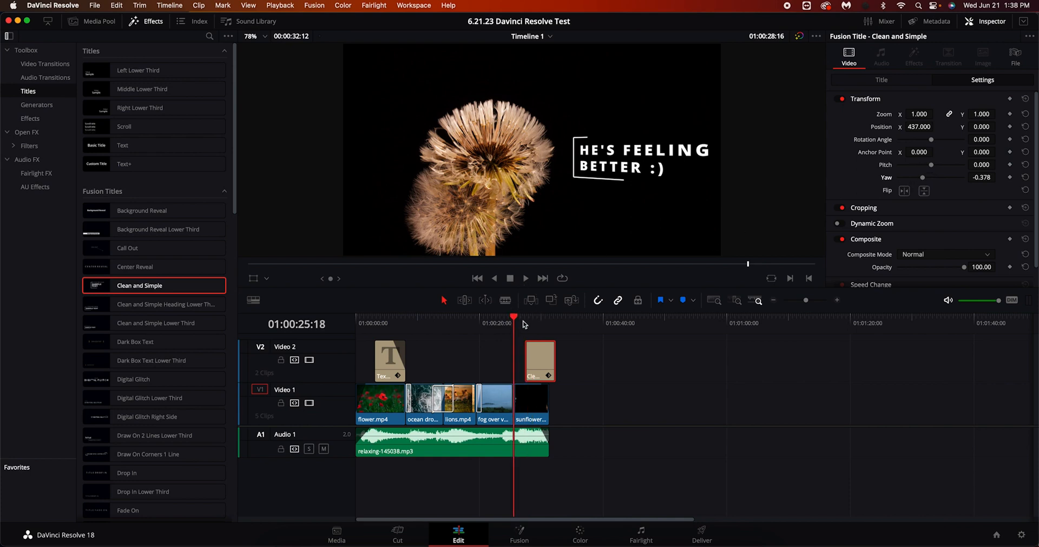
{"action": "key", "text": "space"}
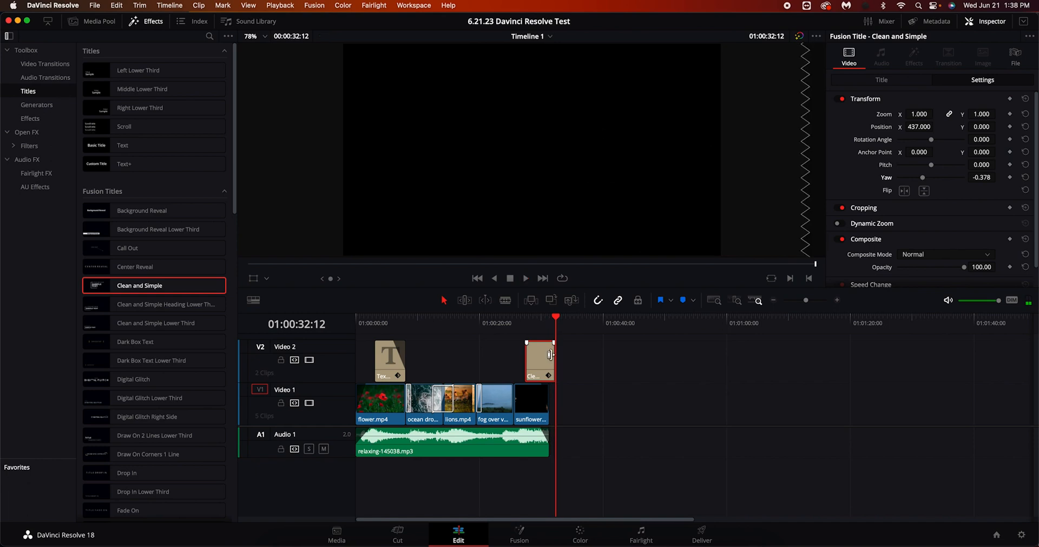
Trim the Clean and Simple title to end with the sunflower clip, fade it out, and play it from 01:00:27:12
{"action": "left_click_drag", "start_coordinate": [552, 358], "coordinate": [544, 358]}
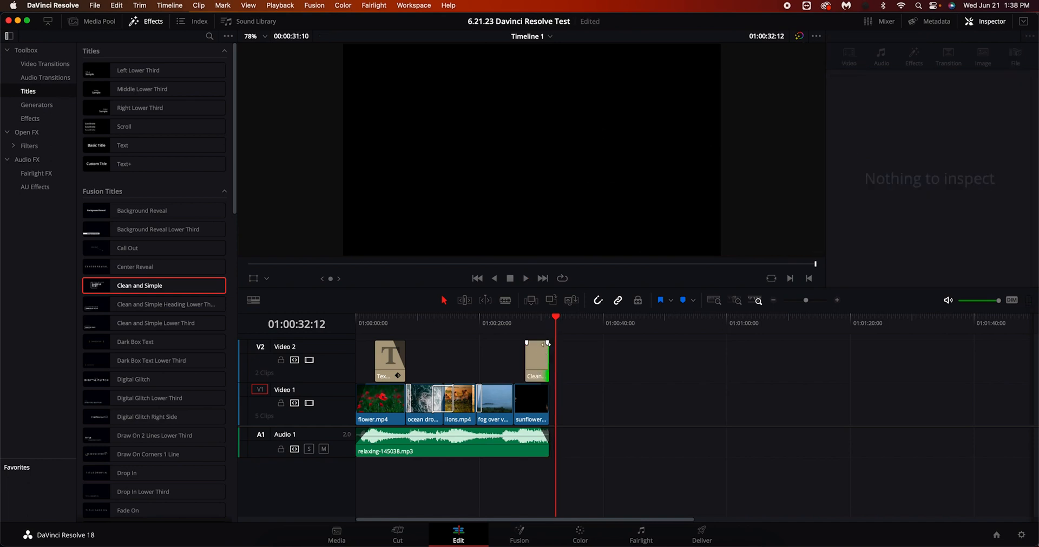
{"action": "left_click_drag", "start_coordinate": [555, 322], "coordinate": [527, 321]}
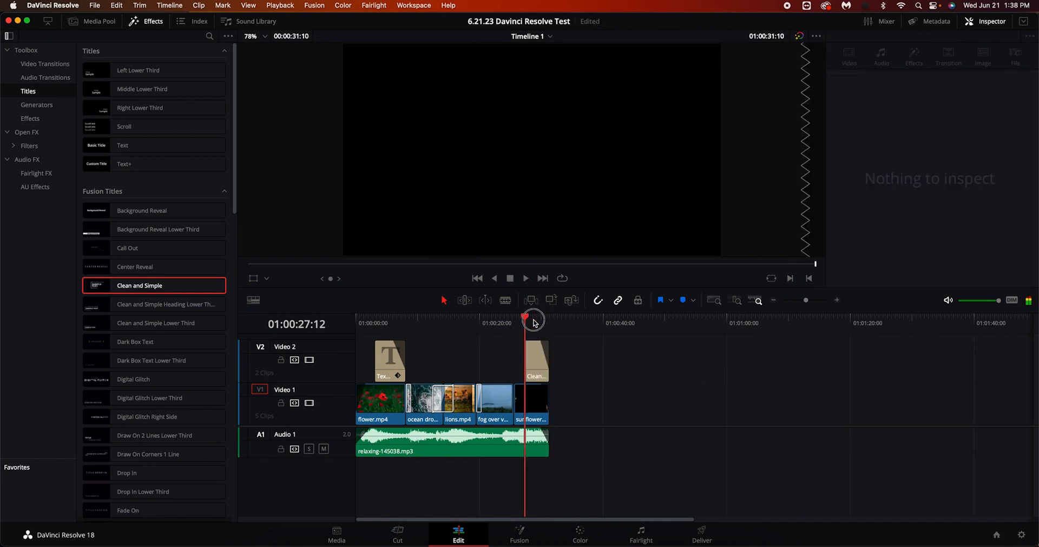
{"action": "key", "text": "space"}
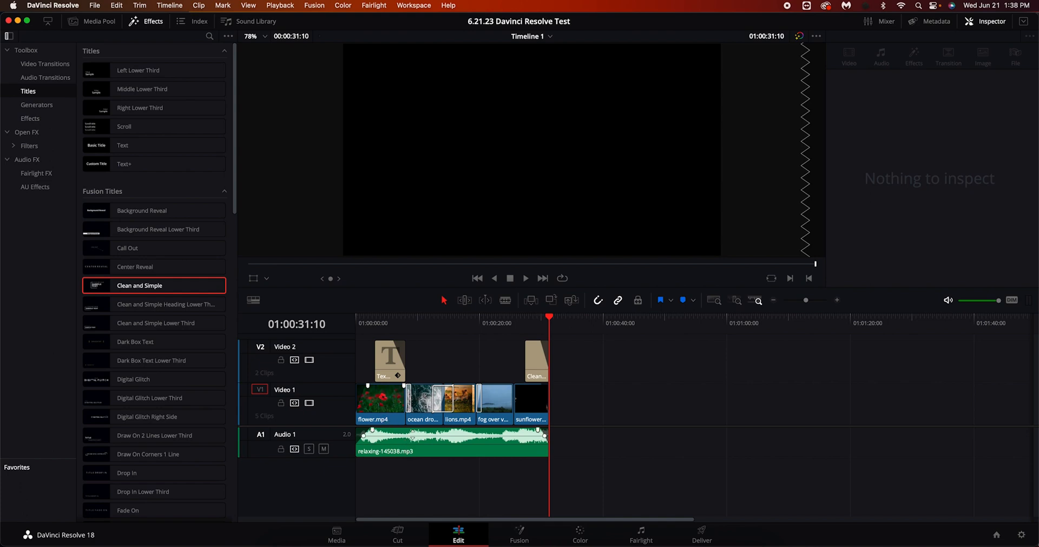
Make the Audio 1 track taller, fine-tune the music clip's volume while playing from the timeline start, and save the project
{"action": "left_click_drag", "start_coordinate": [550, 318], "coordinate": [336, 360]}
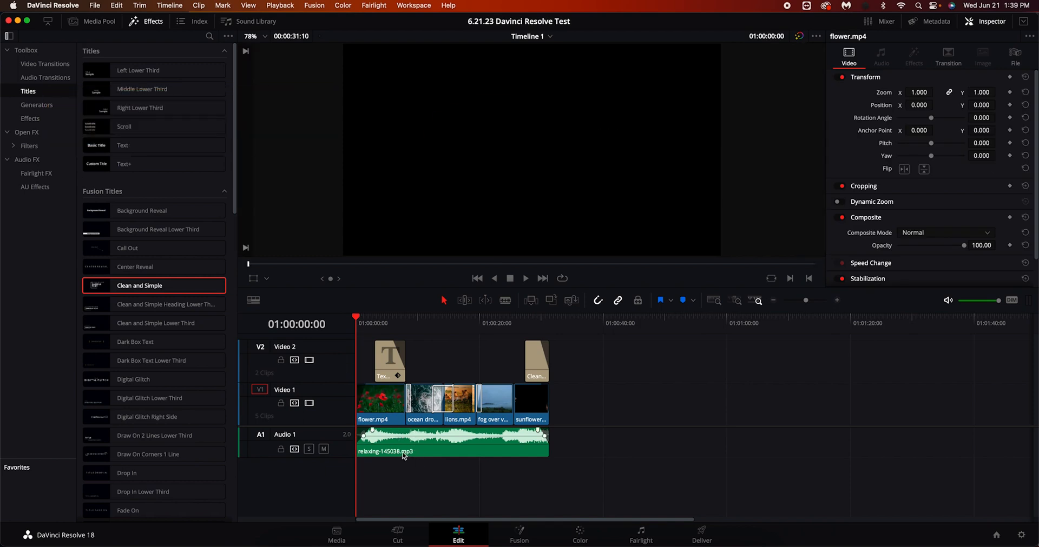
{"action": "left_click_drag", "start_coordinate": [330, 457], "coordinate": [331, 468]}
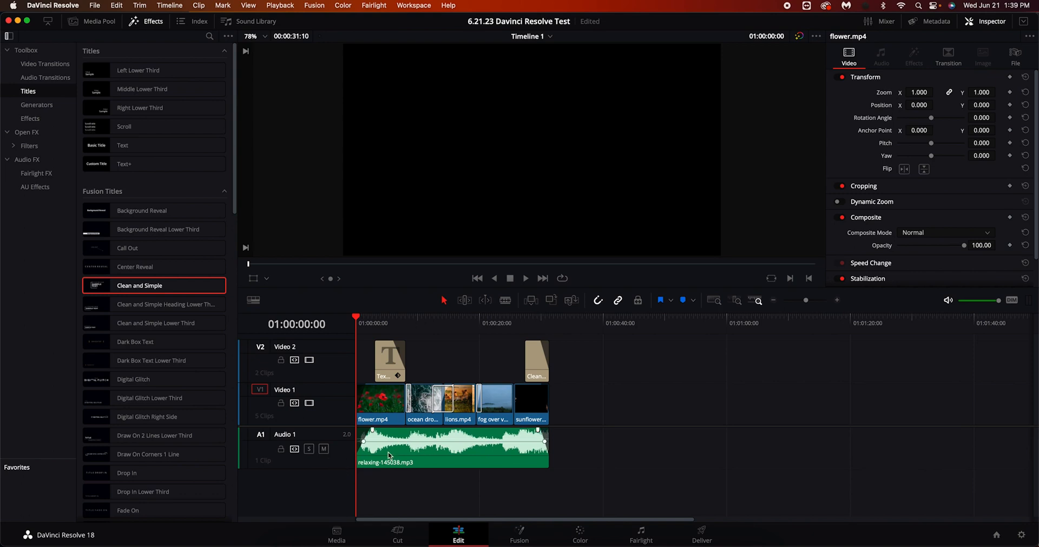
{"action": "left_click_drag", "start_coordinate": [452, 442], "coordinate": [449, 442]}
{"action": "key", "text": "space"}
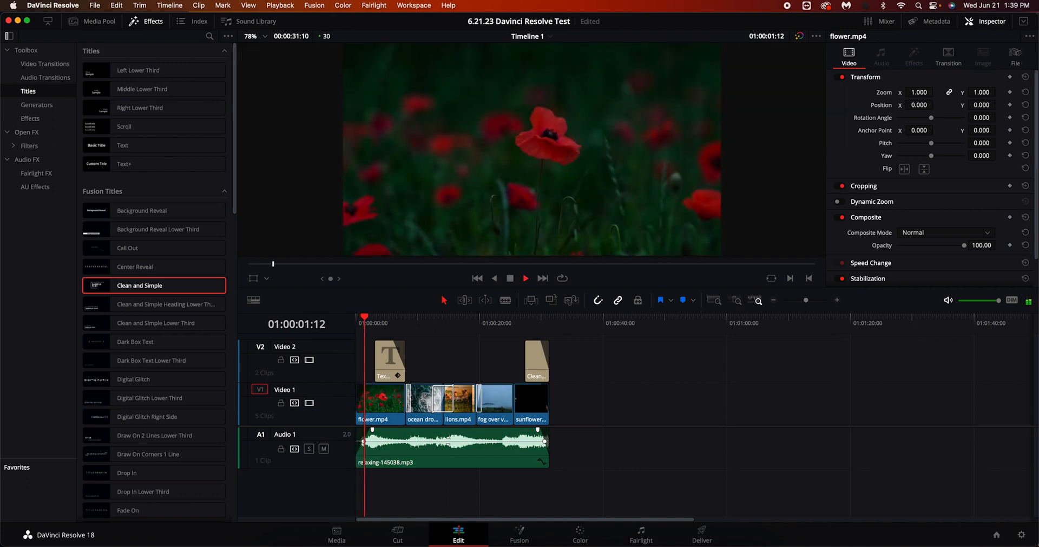
{"action": "left_click_drag", "start_coordinate": [448, 442], "coordinate": [446, 439]}
{"action": "key", "text": "space"}
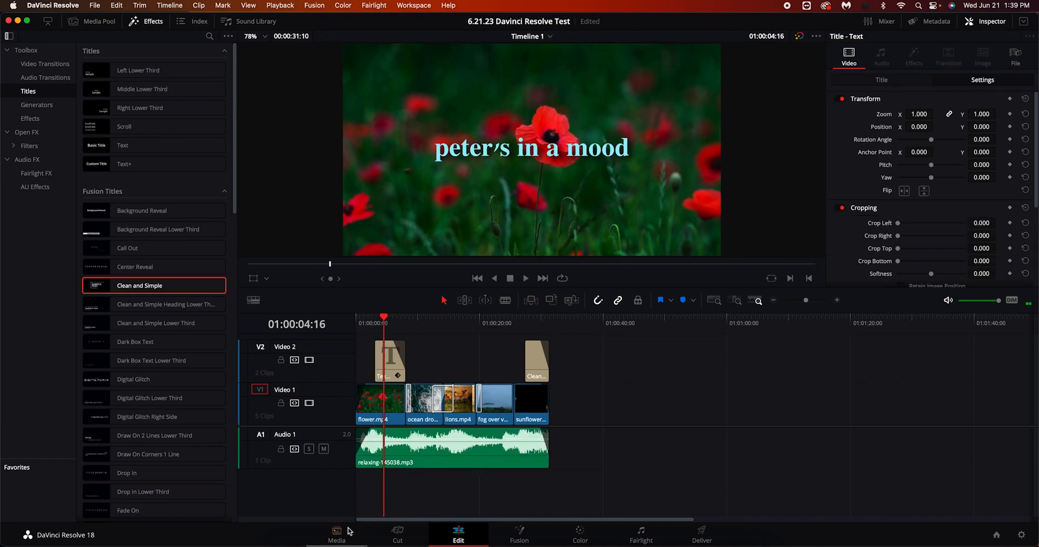
{"action": "key", "text": "super+s"}
Look over the Fusion and Color pages for the flower clip and the Fairlight page for the music
{"action": "left_click", "coordinate": [386, 409]}
{"action": "left_click", "coordinate": [643, 389]}
{"action": "left_click", "coordinate": [519, 534]}
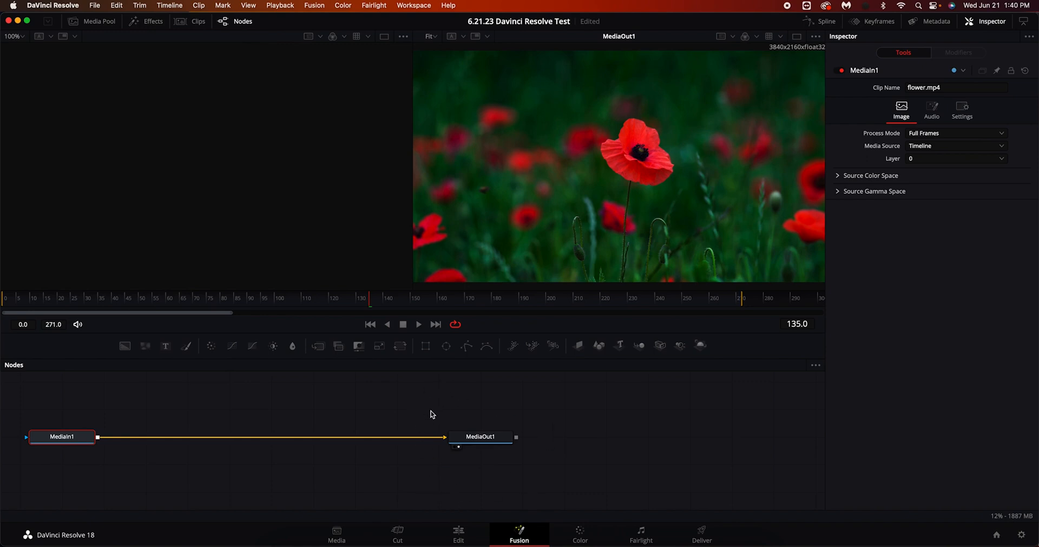
{"action": "left_click", "coordinate": [580, 534]}
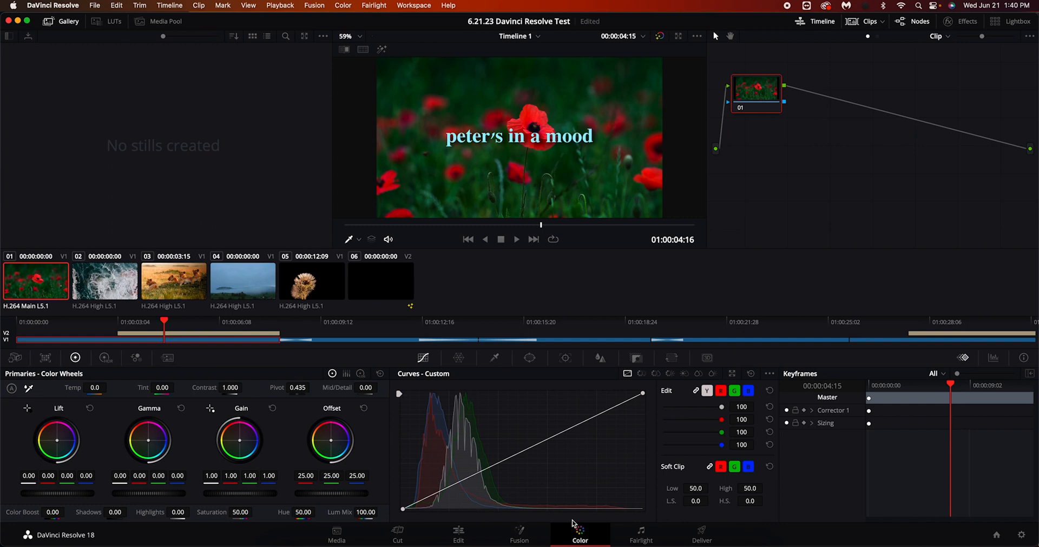
{"action": "left_click", "coordinate": [641, 535]}
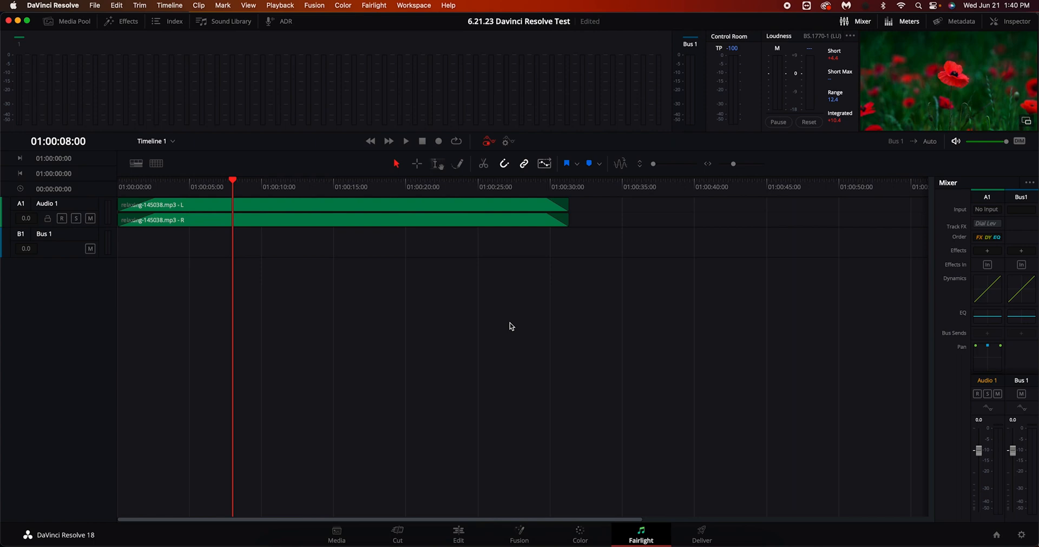
Open the Deliver page and set the render range to Entire Timeline
{"action": "left_click", "coordinate": [700, 537]}
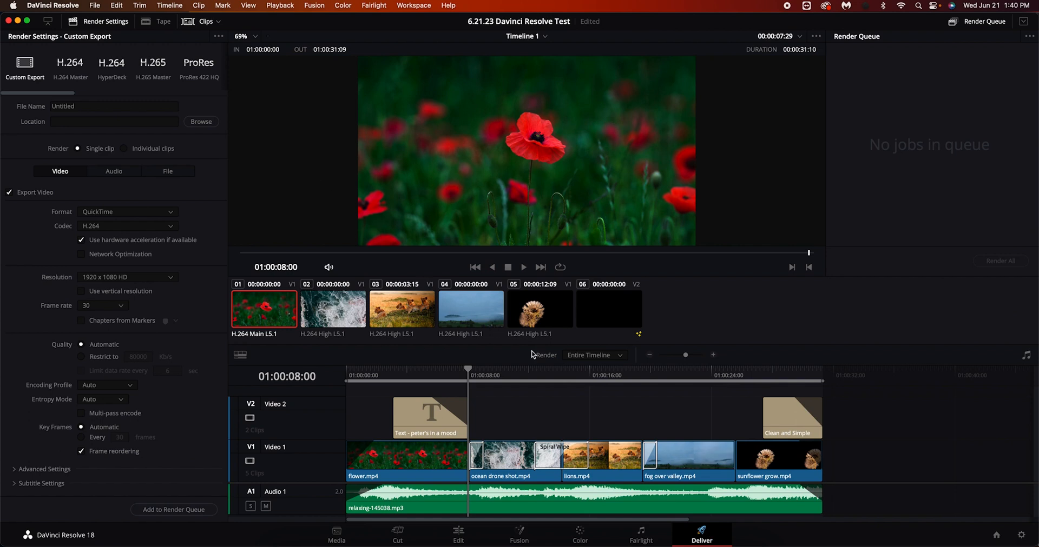
{"action": "left_click", "coordinate": [599, 357]}
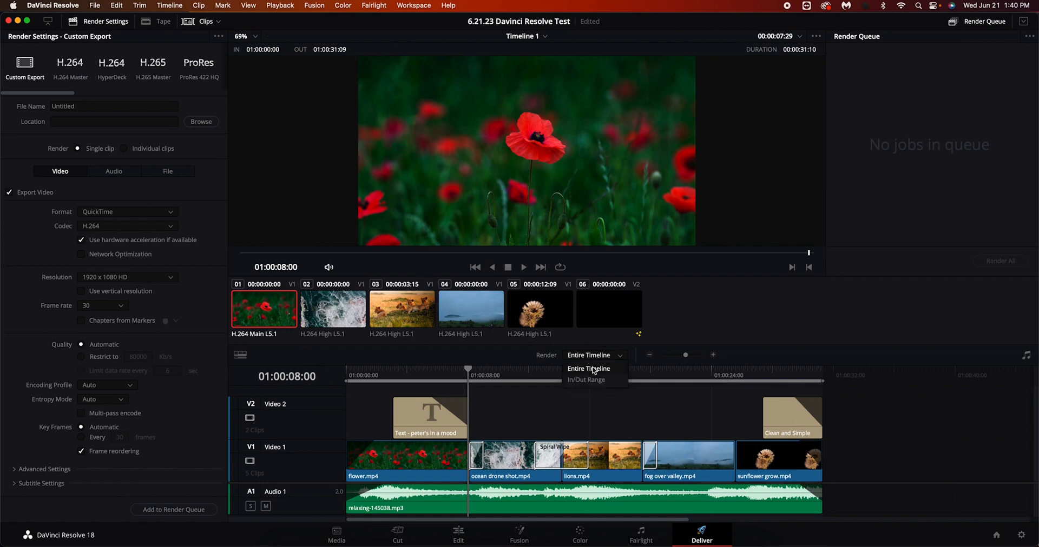
{"action": "left_click", "coordinate": [594, 369]}
{"action": "left_click", "coordinate": [596, 356]}
{"action": "left_click", "coordinate": [597, 357]}
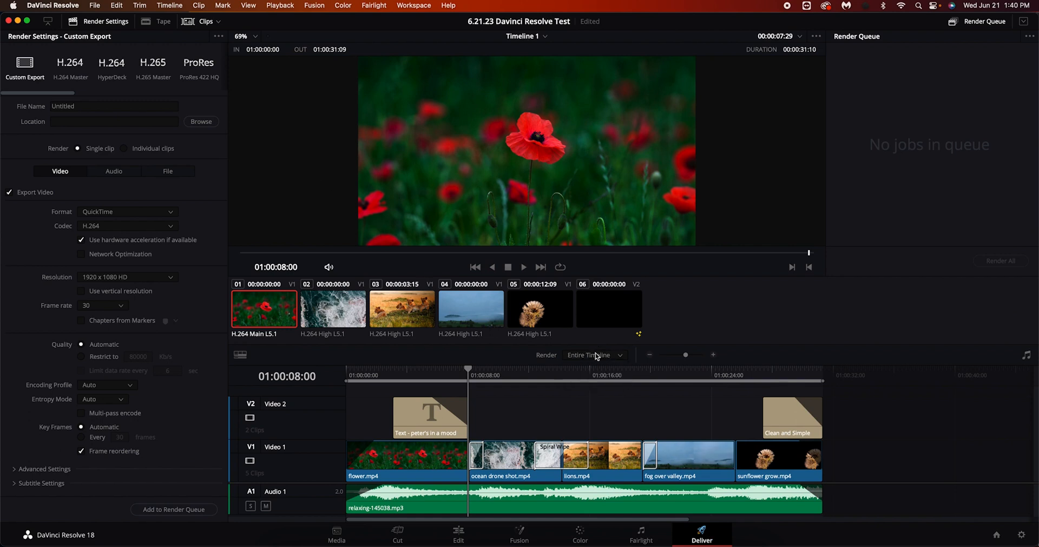
{"action": "left_click", "coordinate": [597, 356]}
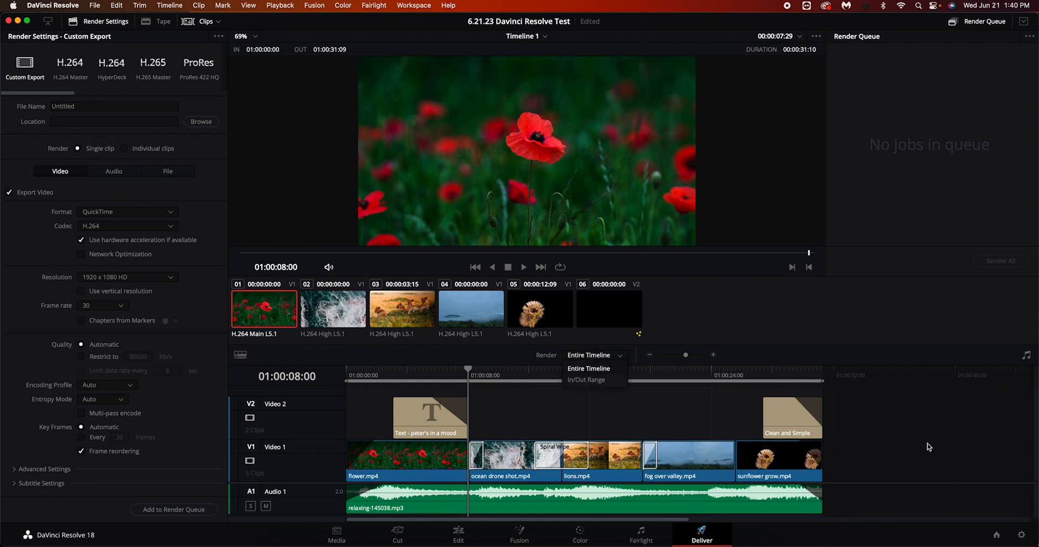
{"action": "left_click", "coordinate": [586, 380]}
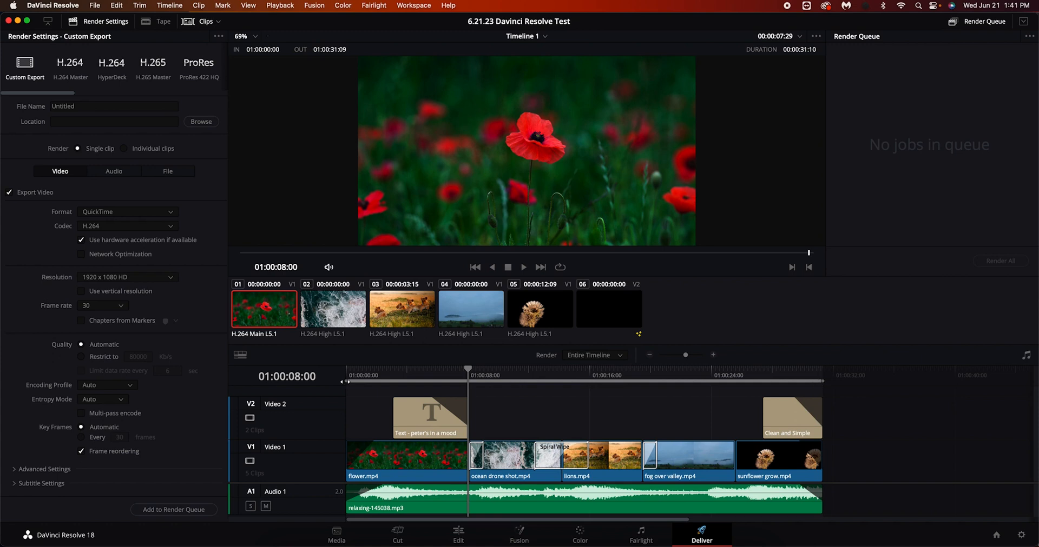
{"action": "mouse_move", "coordinate": [347, 382]}
{"action": "left_mouse_down"}
{"action": "mouse_move", "coordinate": [406, 379]}
{"action": "mouse_move", "coordinate": [325, 385]}
{"action": "left_mouse_up"}
{"action": "left_click", "coordinate": [592, 355]}
{"action": "left_click", "coordinate": [589, 370]}
Choose the YouTube 1080p render preset and name the file "6.21.23 Peter's in a mood"
{"action": "left_click", "coordinate": [71, 67]}
{"action": "double_click", "coordinate": [78, 106]}
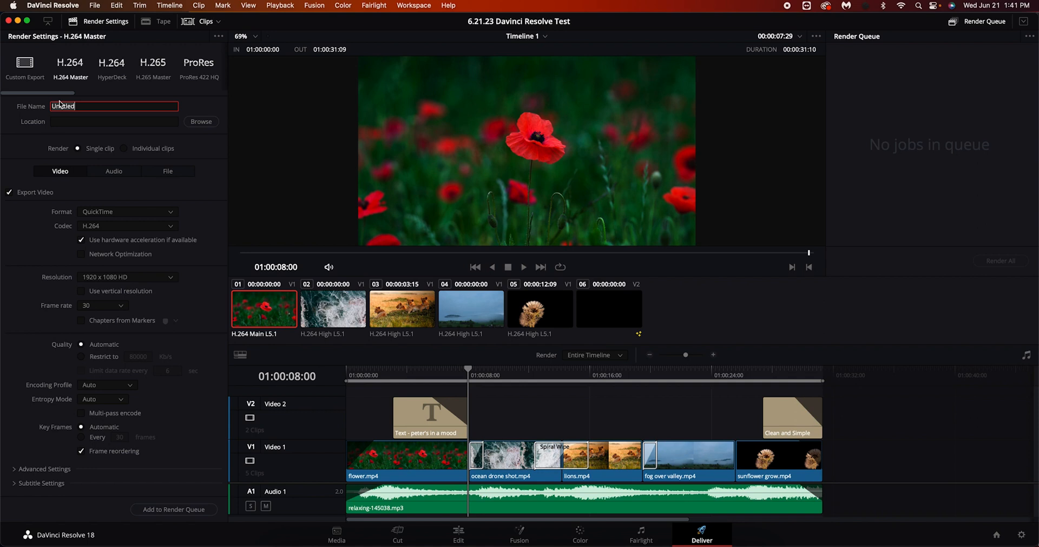
{"action": "scroll", "coordinate": [81, 76], "scroll_direction": "right", "scroll_amount": 5}
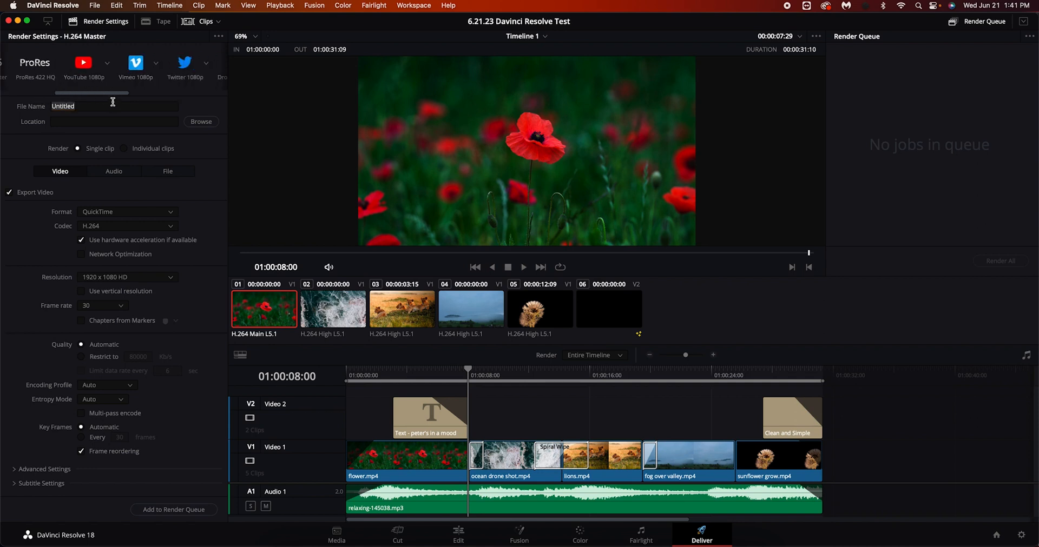
{"action": "mouse_move", "coordinate": [119, 95]}
{"action": "left_mouse_down"}
{"action": "mouse_move", "coordinate": [215, 96]}
{"action": "mouse_move", "coordinate": [24, 97]}
{"action": "mouse_move", "coordinate": [114, 93]}
{"action": "left_mouse_up"}
{"action": "left_click", "coordinate": [81, 80]}
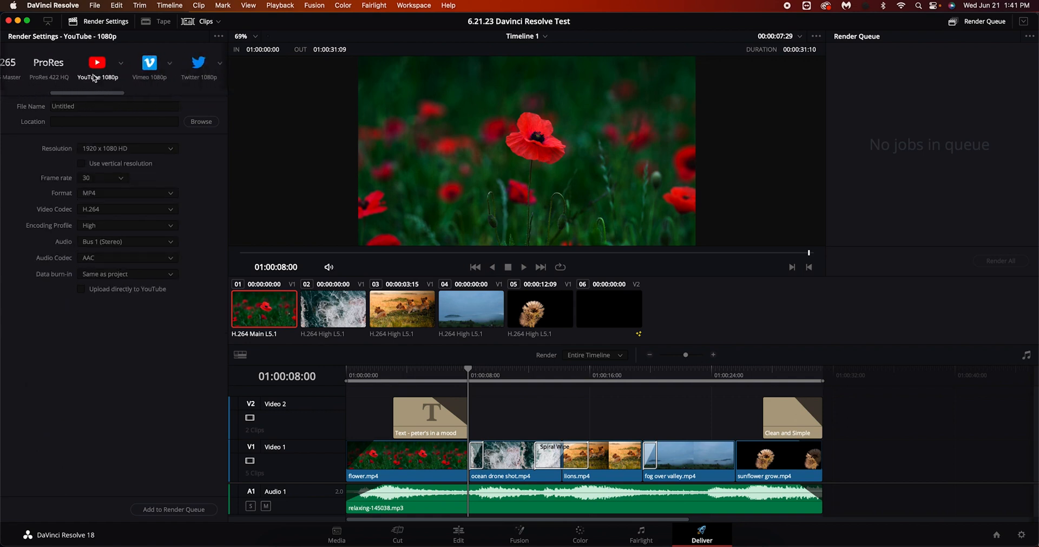
{"action": "left_click", "coordinate": [87, 108]}
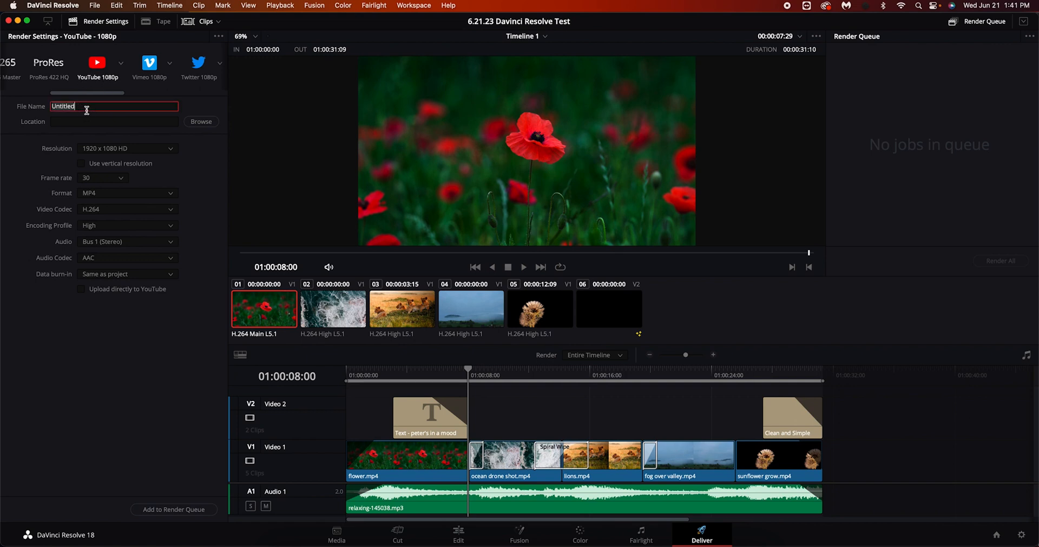
{"action": "type", "text": "6.21.23 Peter's in a mood"}
Set the render location to the 6.20.23 DaVinci Test folder on the Desktop
{"action": "left_click", "coordinate": [200, 123]}
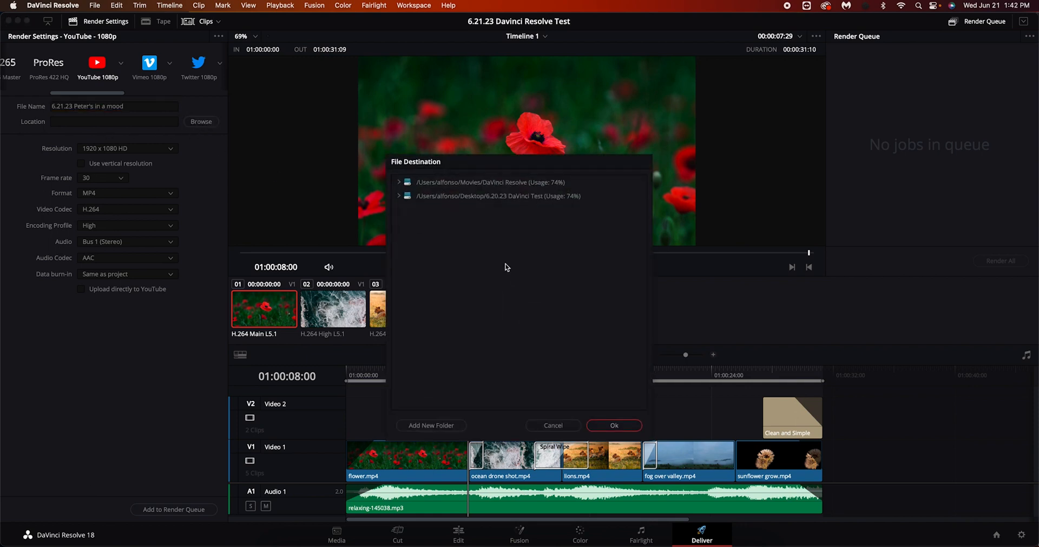
{"action": "left_click", "coordinate": [491, 198]}
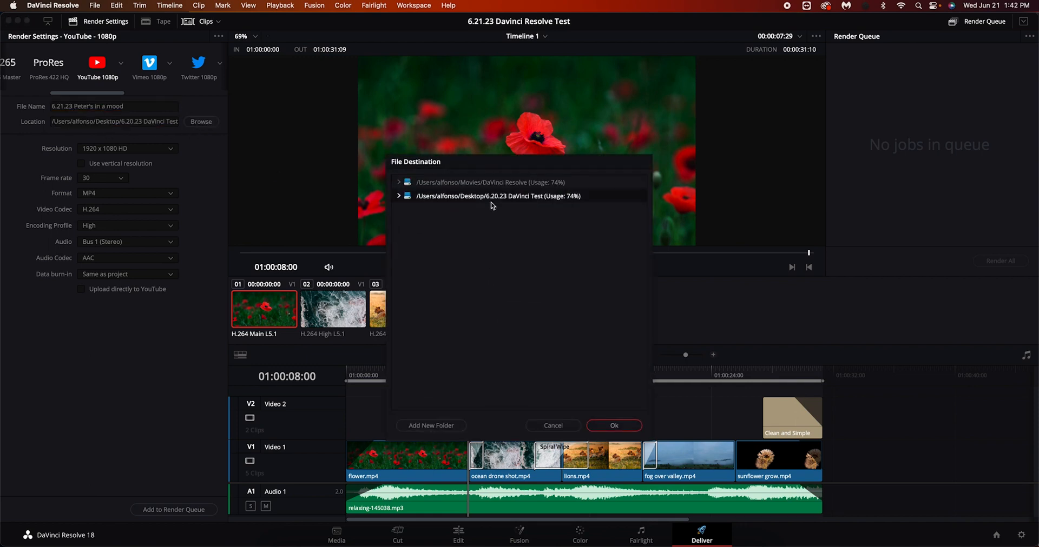
{"action": "left_click", "coordinate": [613, 427]}
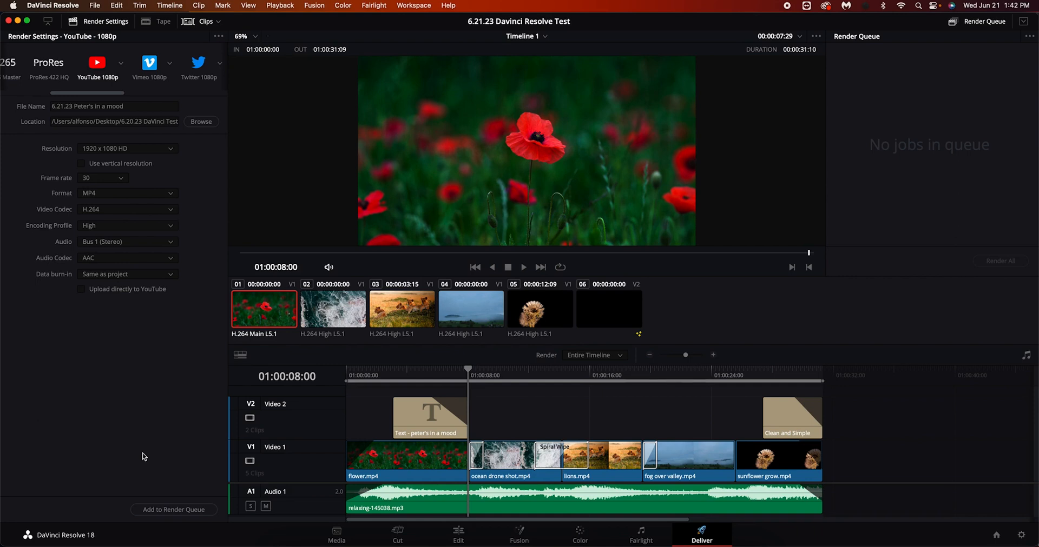
Add the video to the render queue with the DaVinci Resolve folder in Movies as its location, and render it
{"action": "left_click", "coordinate": [172, 511]}
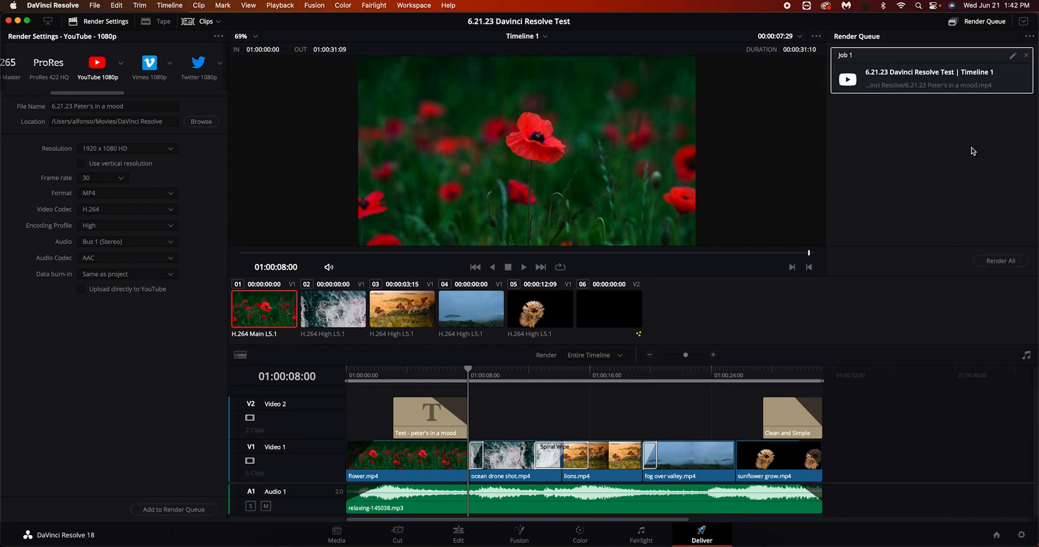
{"action": "left_click", "coordinate": [996, 264]}
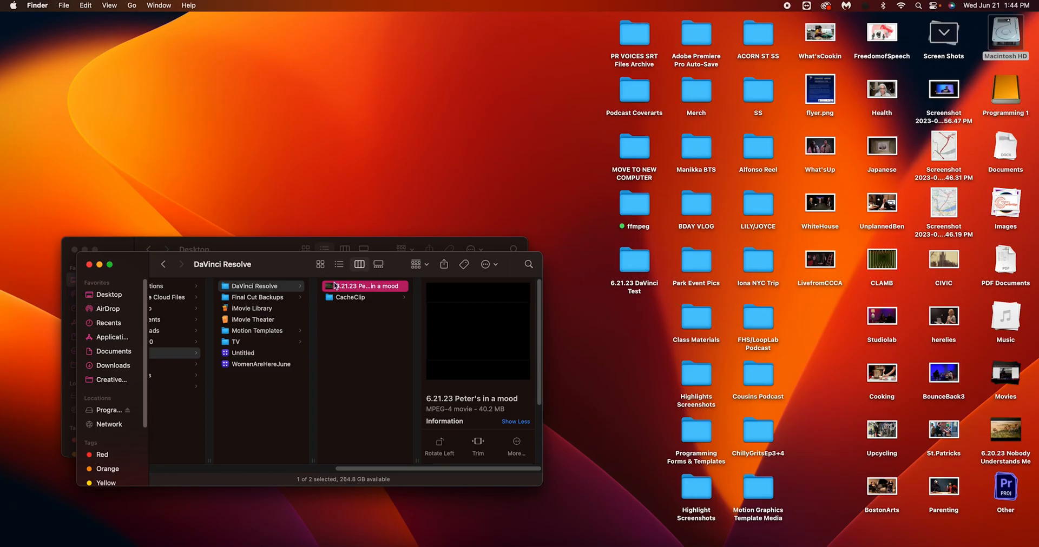
Open the exported "6.21.23 Peter's in a mood" movie from the Finder in QuickTime Player and view it full screen
{"action": "double_click", "coordinate": [331, 290]}
{"action": "key", "text": "ctrl+super+f"}
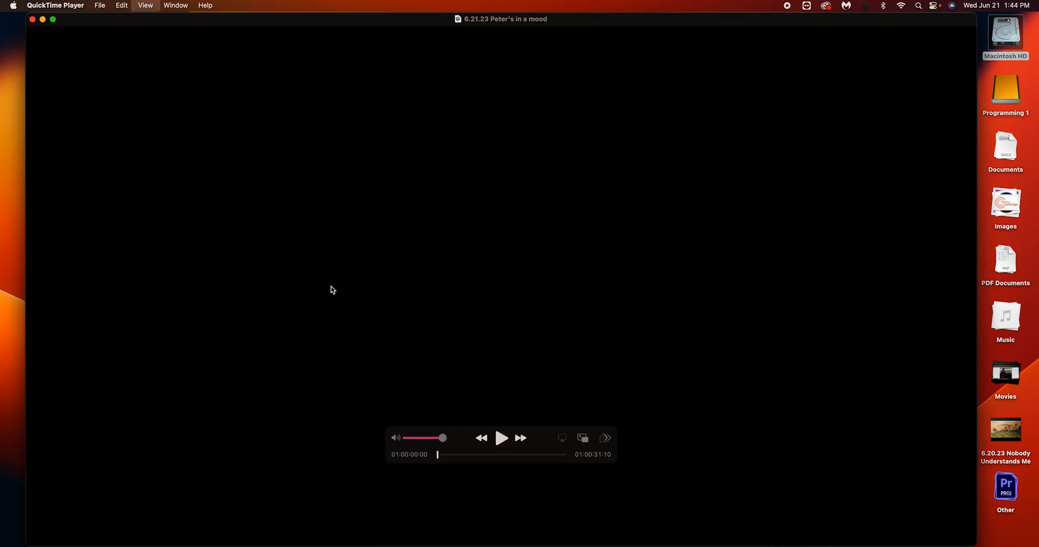